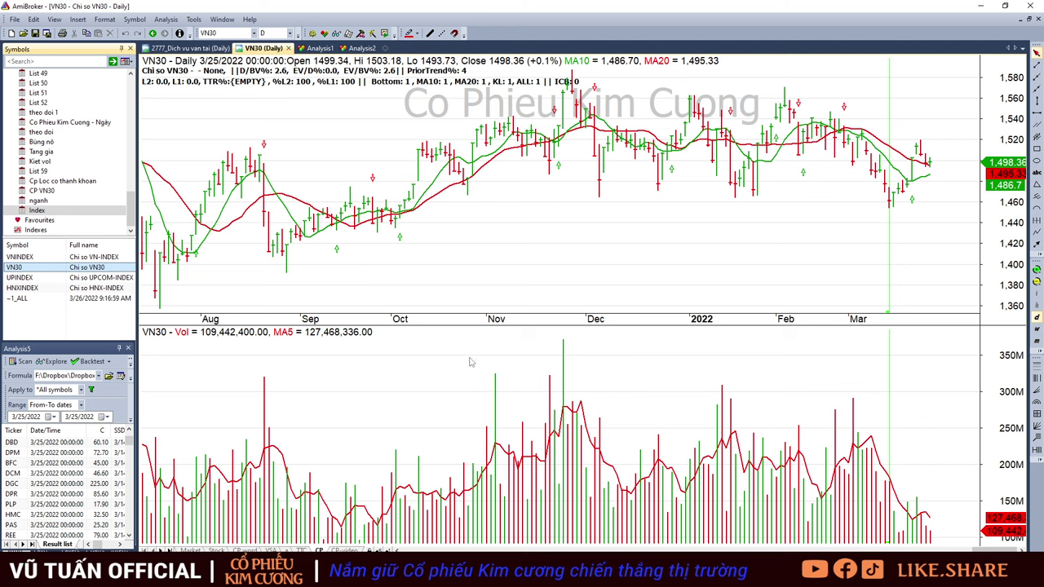
View the daily charts of UPINDEX, HNXINDEX and the ~1_ALL symbol in turn.
click(32, 278)
click(37, 288)
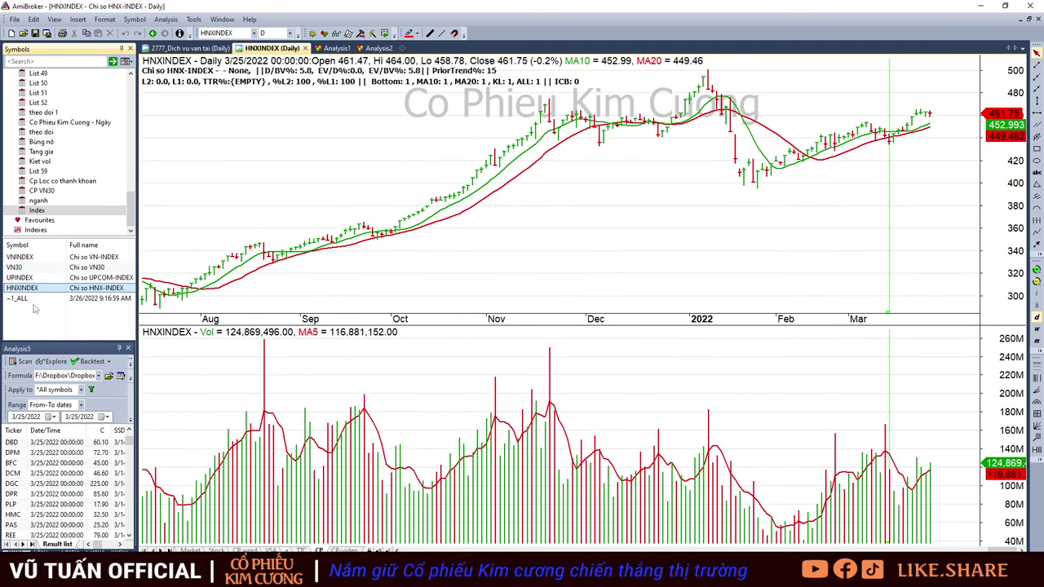
click(33, 299)
Compare the last two daily bars, 3/24/2022 and 3/25/2022, on the ~1_ALL price and volume chart.
mouse_move(969, 182)
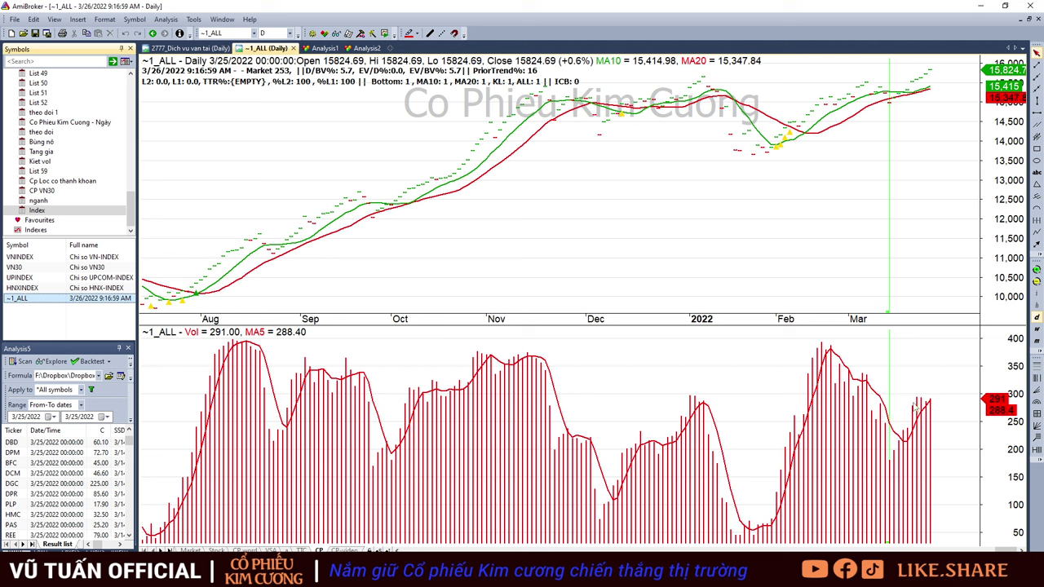
click(934, 412)
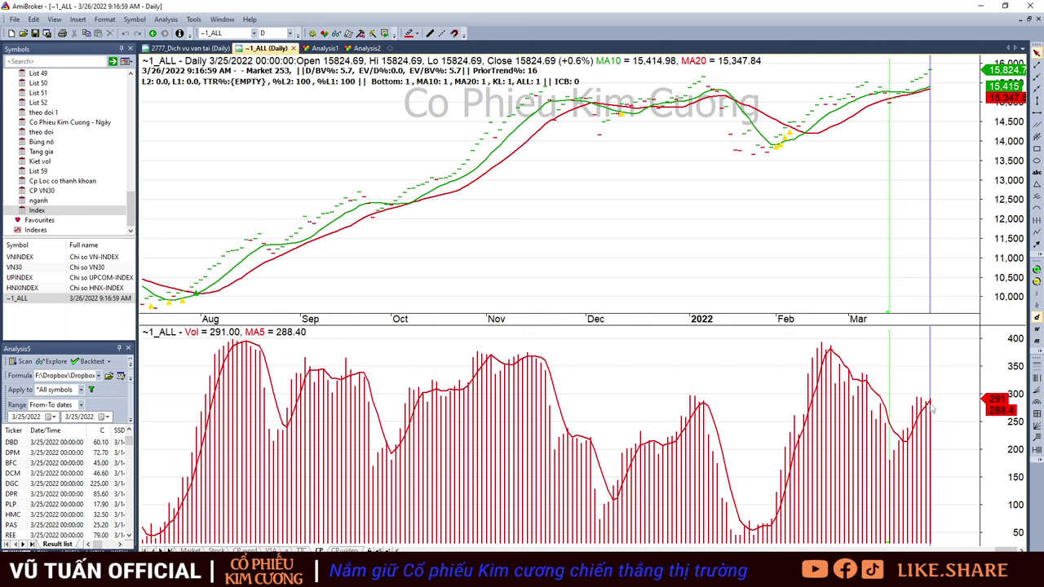
key(Left)
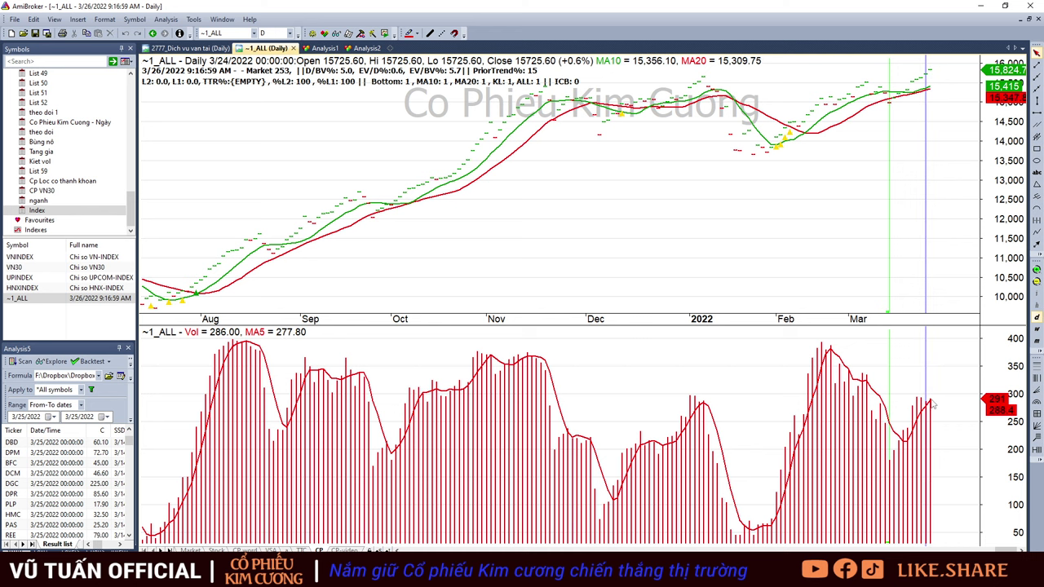
key(Right)
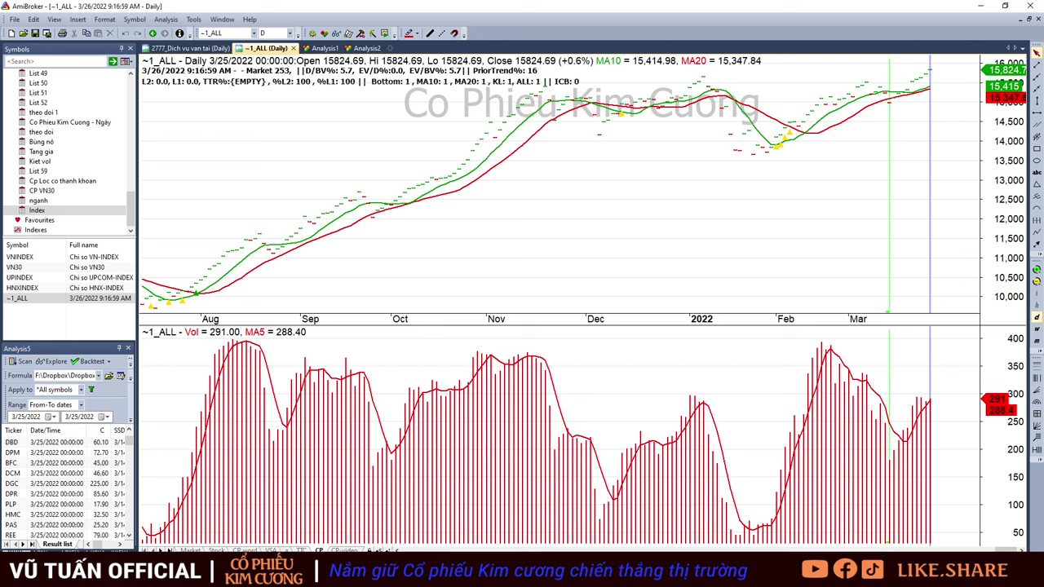
Switch to the Excel workbook CP Kim Cương 28.03.2022 and review the market strategy note and the Ngành kinh doanh column.
click(159, 522)
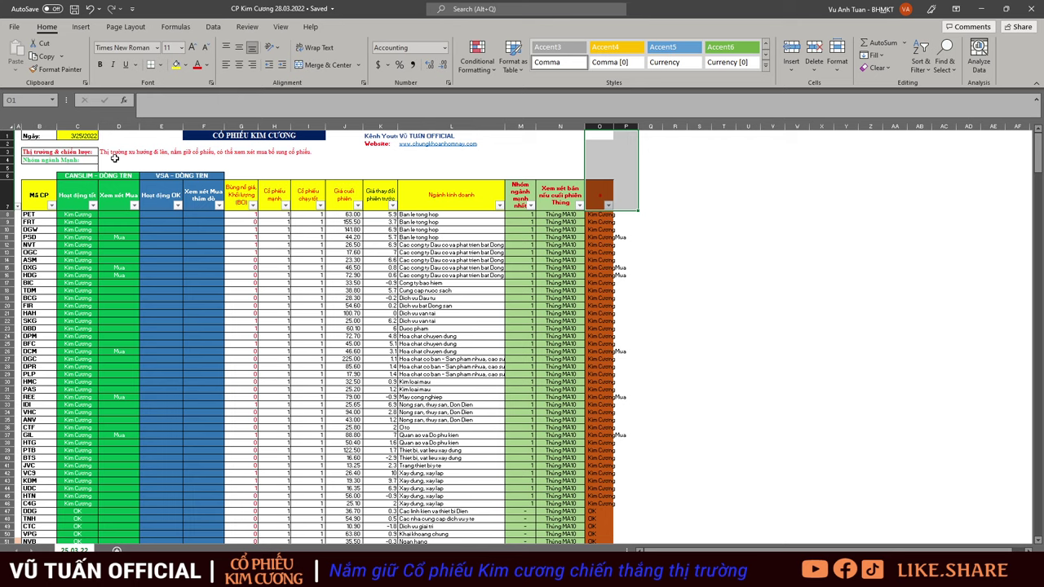
scroll(114, 159, up, 2)
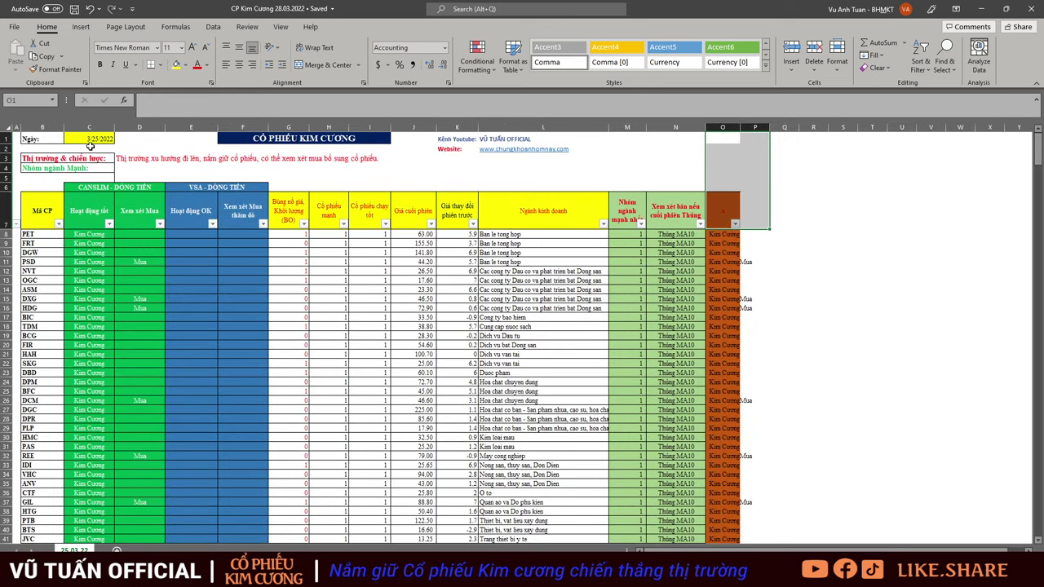
click(139, 165)
click(251, 168)
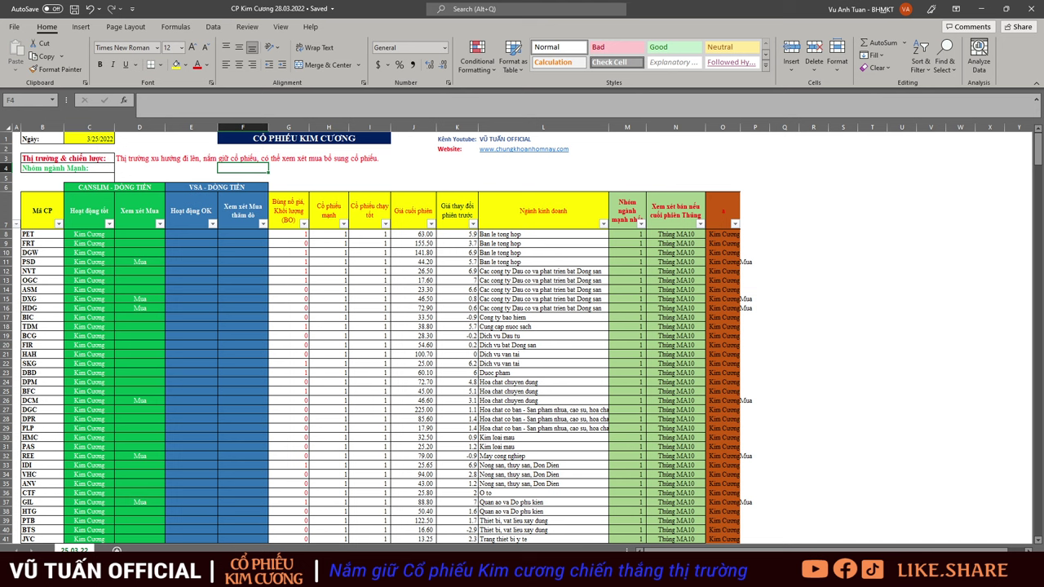
click(556, 307)
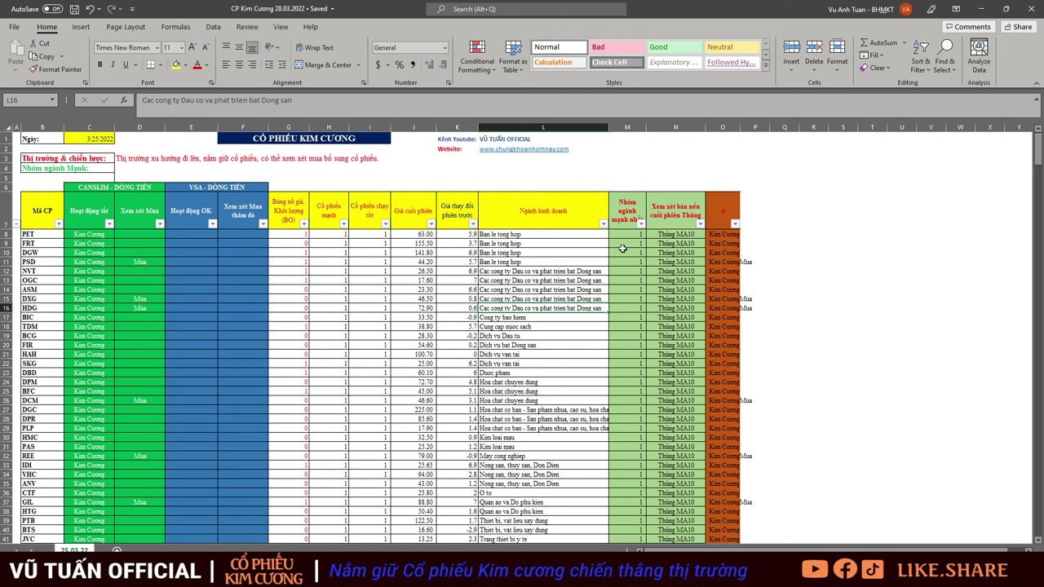
Filter the Nhóm ngành mạnh nhất column to show only stocks with the value 1.
click(640, 223)
click(519, 361)
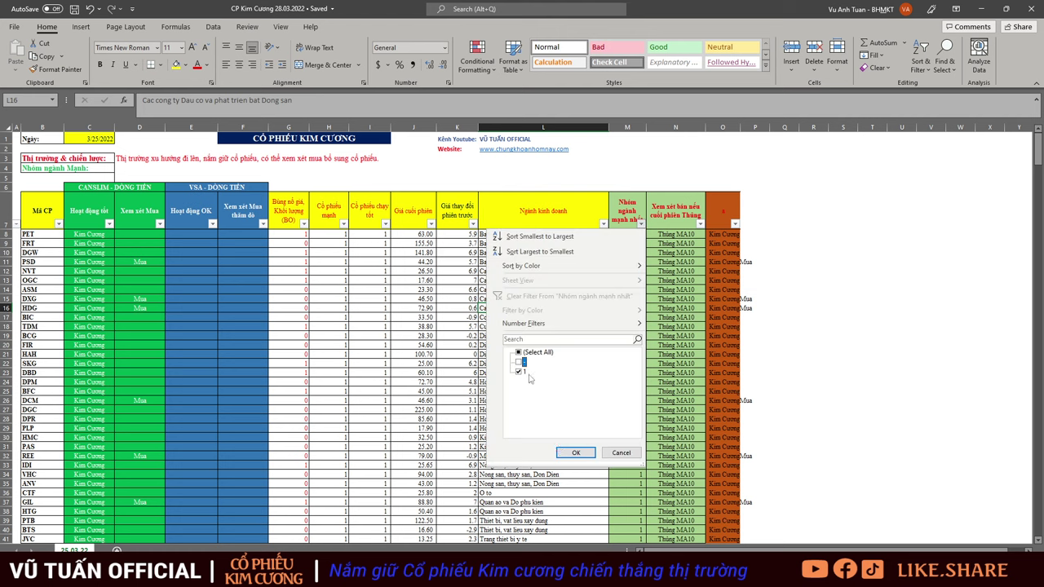
click(576, 452)
drag(542, 428, 504, 415)
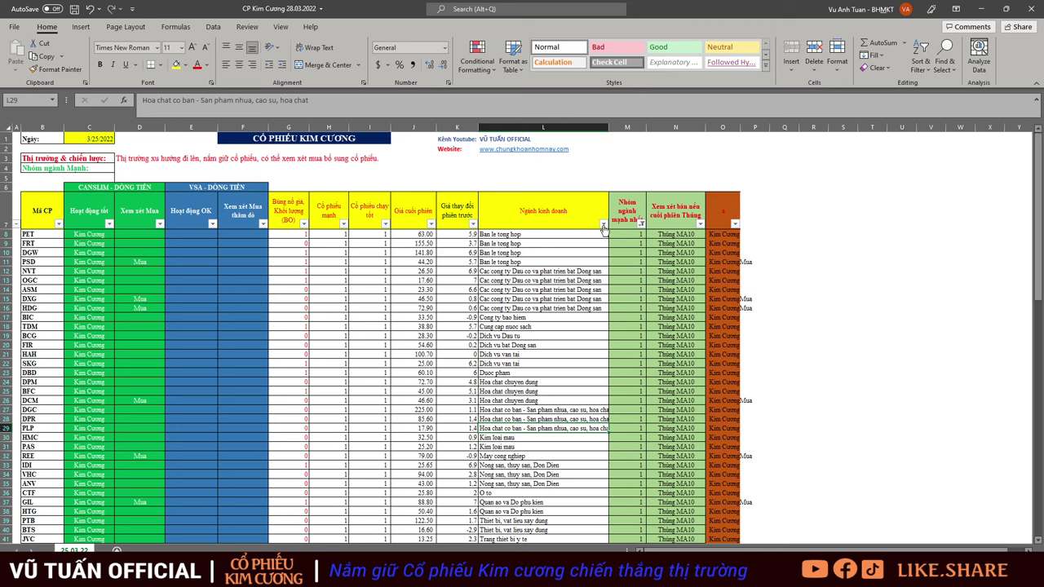
Review the full list of sectors in the Ngành kinh doanh filter, enlarging the list and keeping every sector selected.
click(602, 224)
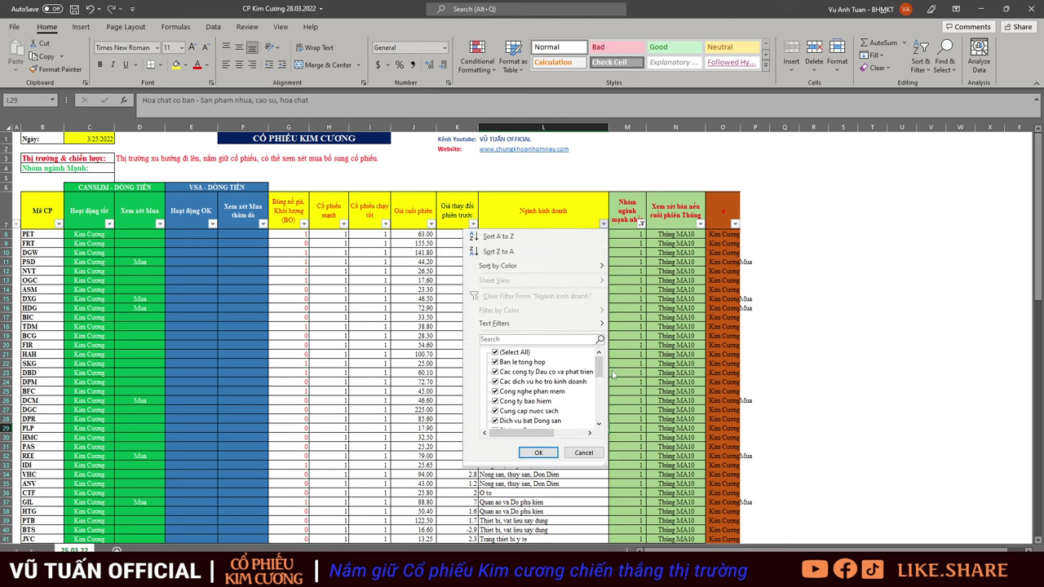
drag(602, 465, 908, 547)
drag(903, 397, 903, 467)
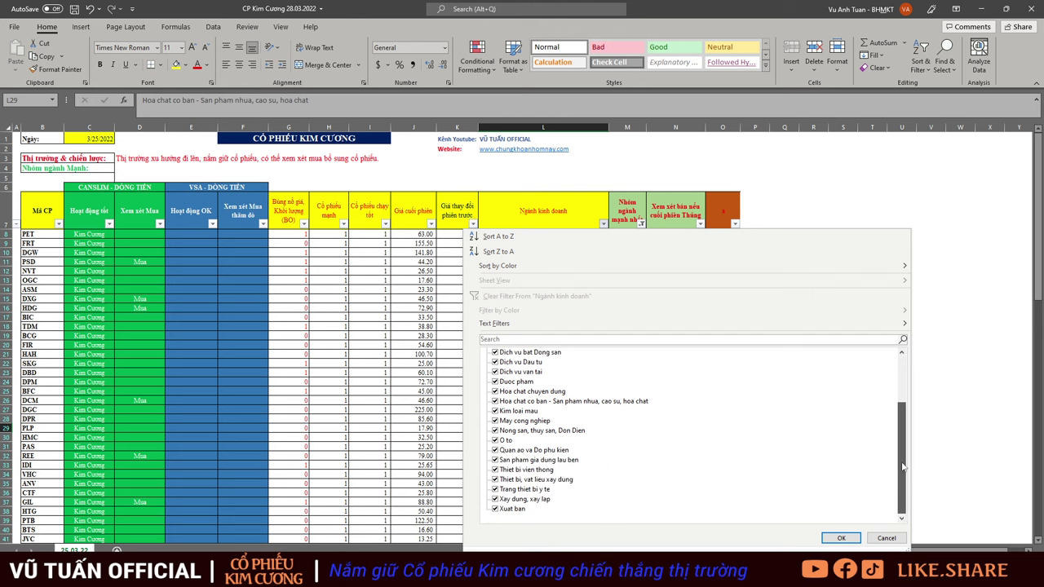
scroll(895, 435, up, 3)
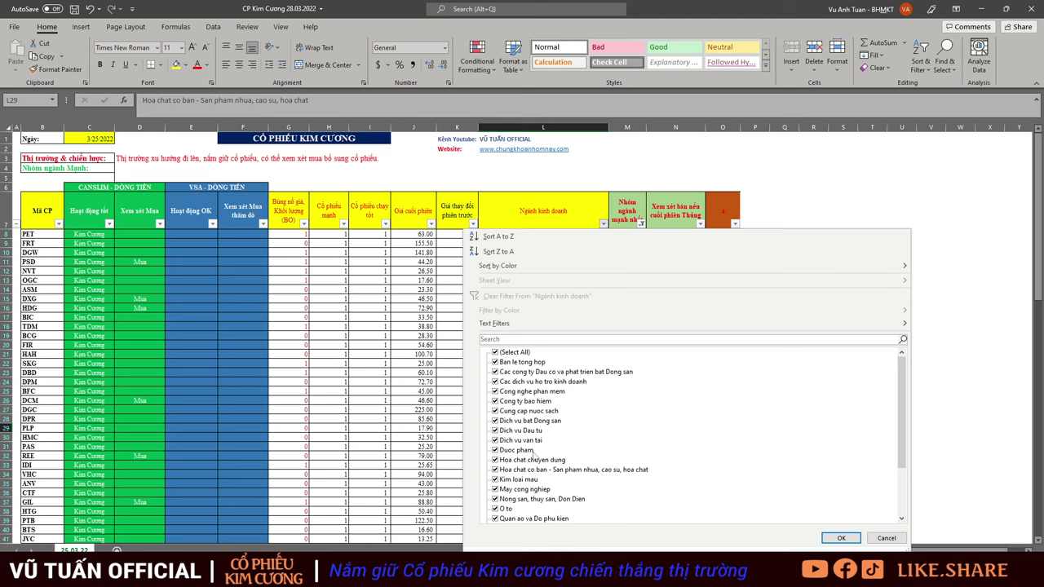
scroll(534, 453, down, 1)
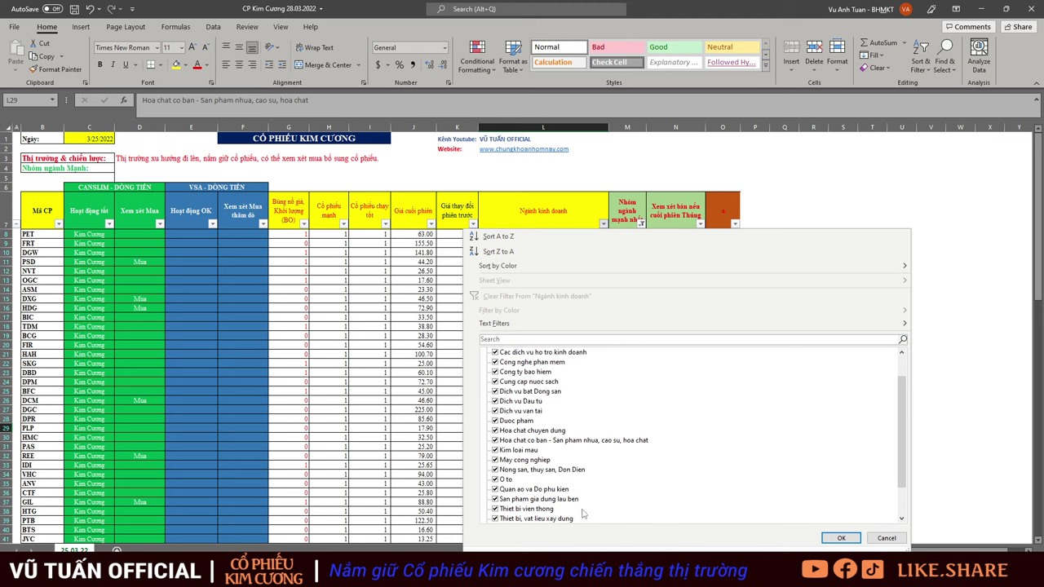
scroll(559, 523, down, 2)
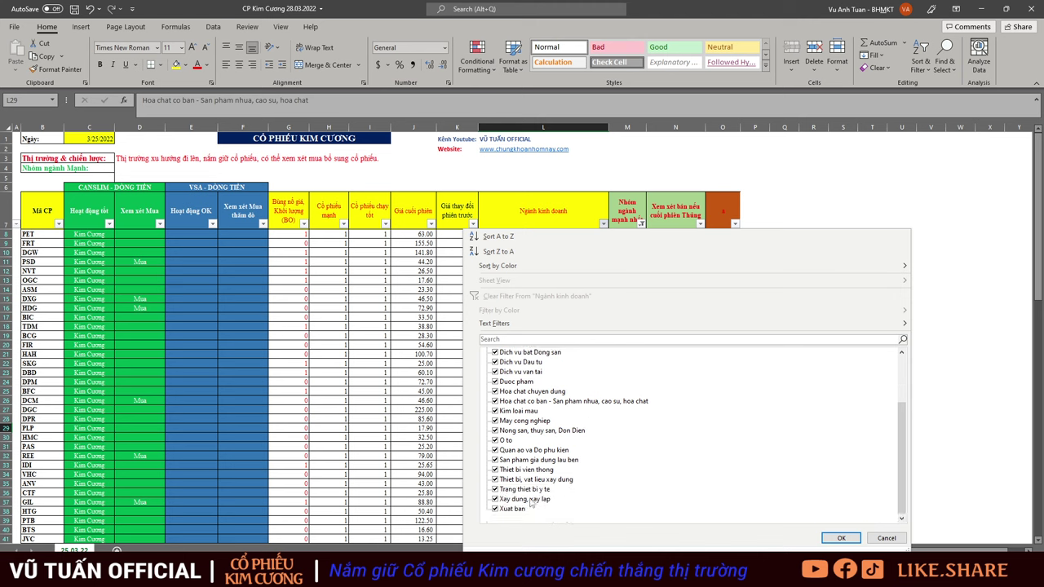
click(840, 539)
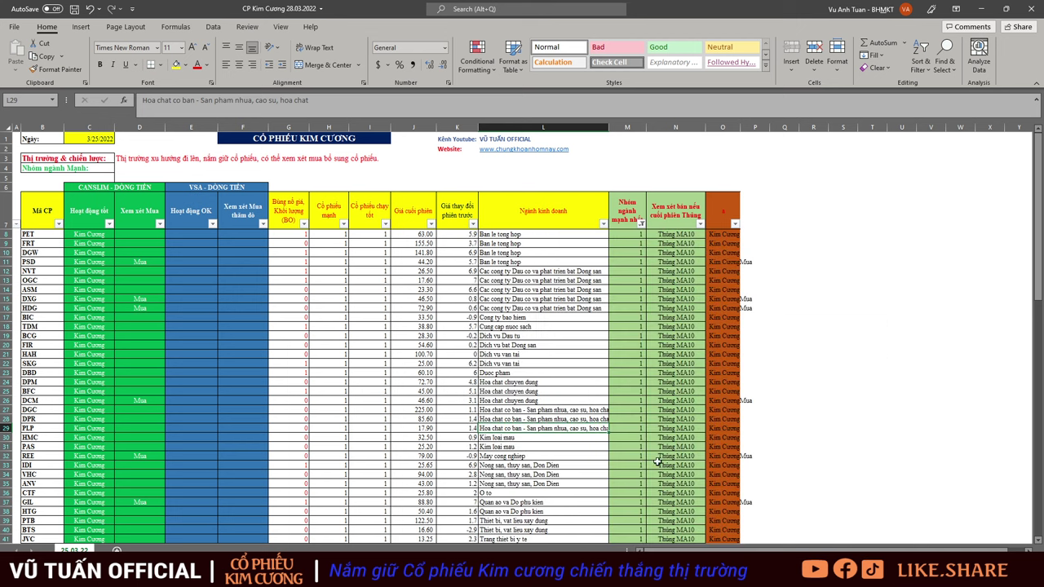
Compare the CANSLIM - DÒNG TIỀN and VSA - DÒNG TIỀN column groups by highlighting each group from its heading downward.
drag(96, 187, 135, 440)
click(208, 188)
drag(208, 188, 212, 426)
drag(98, 188, 105, 442)
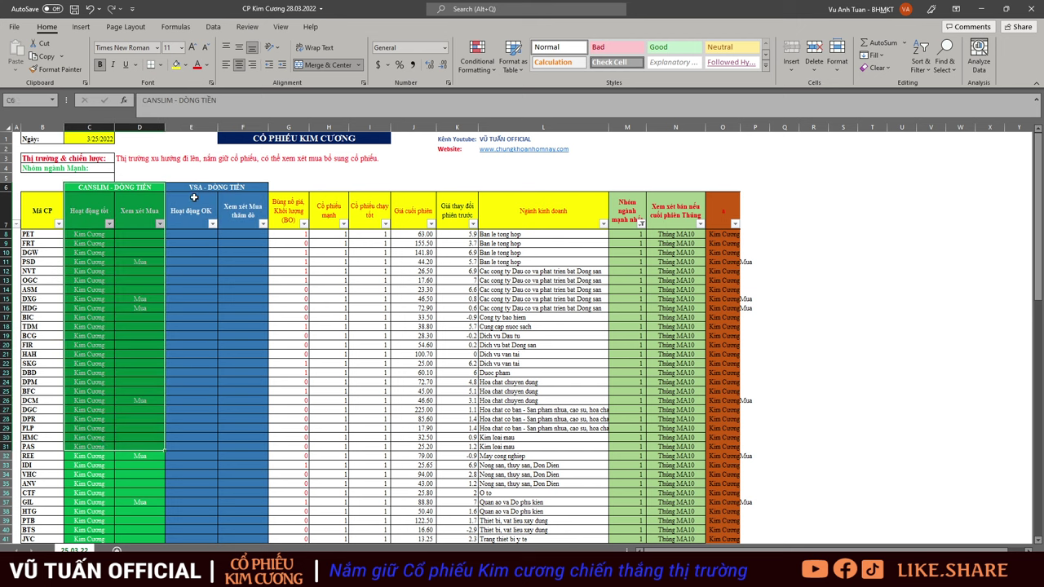
drag(205, 186, 210, 410)
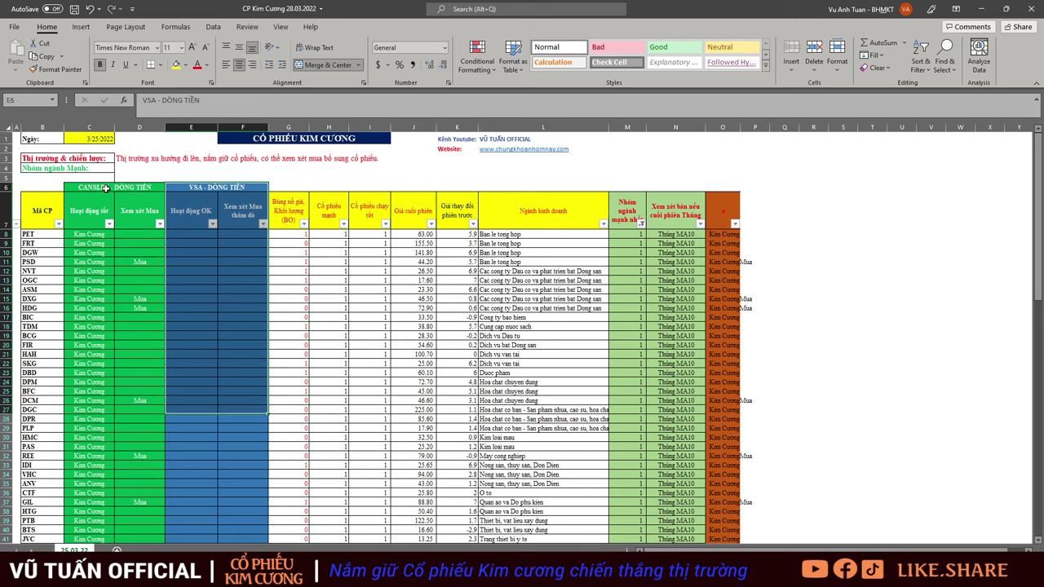
drag(104, 188, 101, 464)
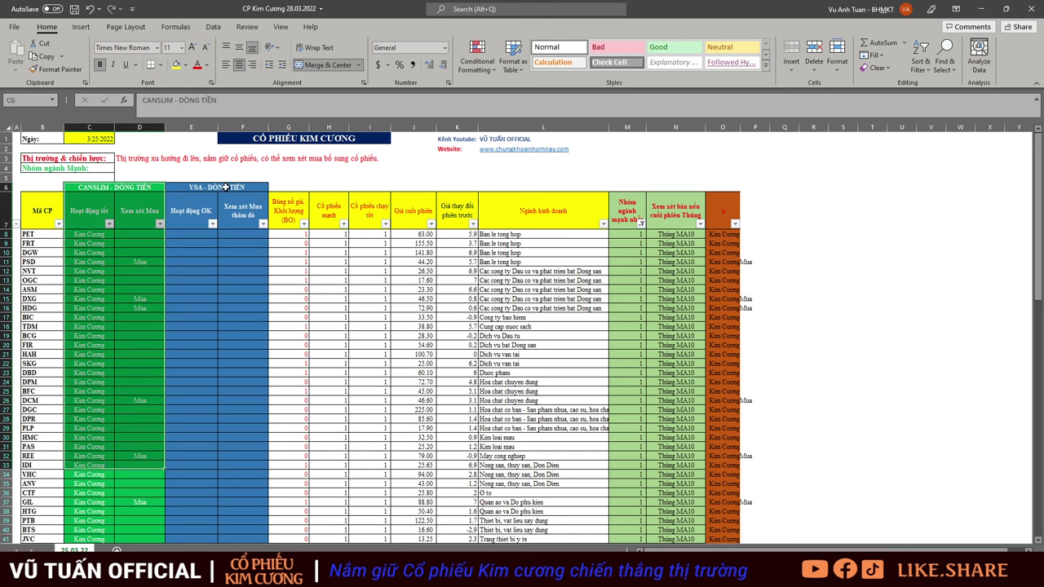
drag(225, 186, 227, 430)
drag(117, 187, 120, 410)
drag(236, 188, 226, 421)
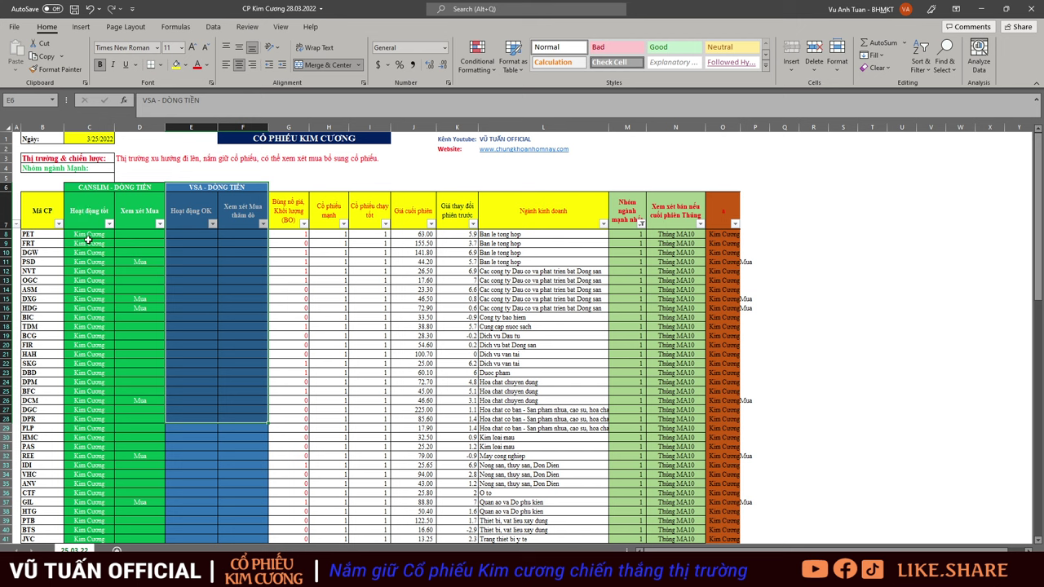
drag(89, 234, 113, 345)
drag(99, 188, 122, 363)
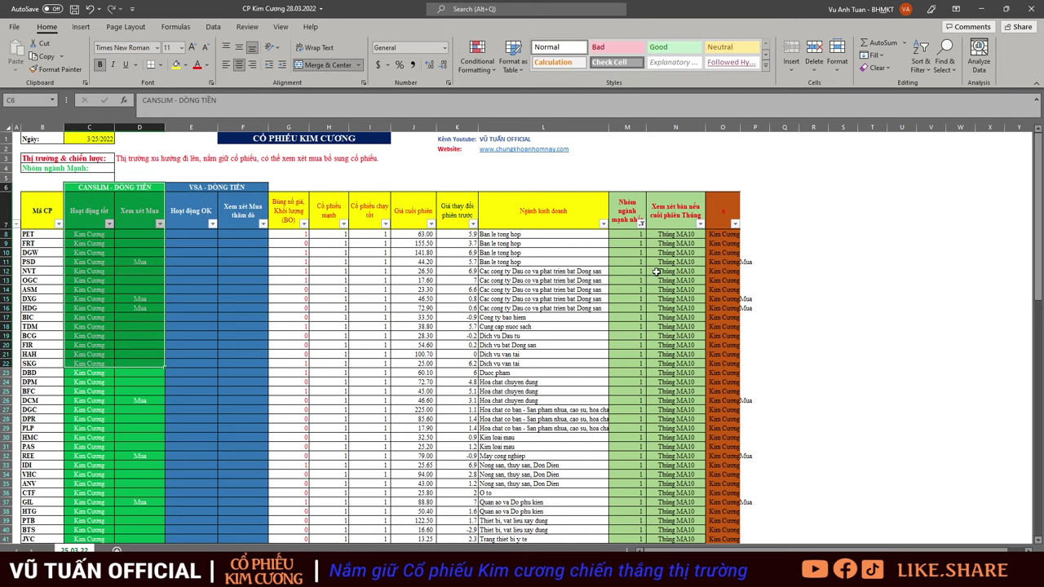
Clear the strongest-sector filter so the whole stock table is listed.
scroll(640, 276, down, 3)
scroll(608, 282, up, 3)
key(alt+a)
click(414, 281)
Review the Kim Cương stocks in rows 8 to 46 by highlighting their codes and Hoạt động tốt ratings.
scroll(95, 256, down, 2)
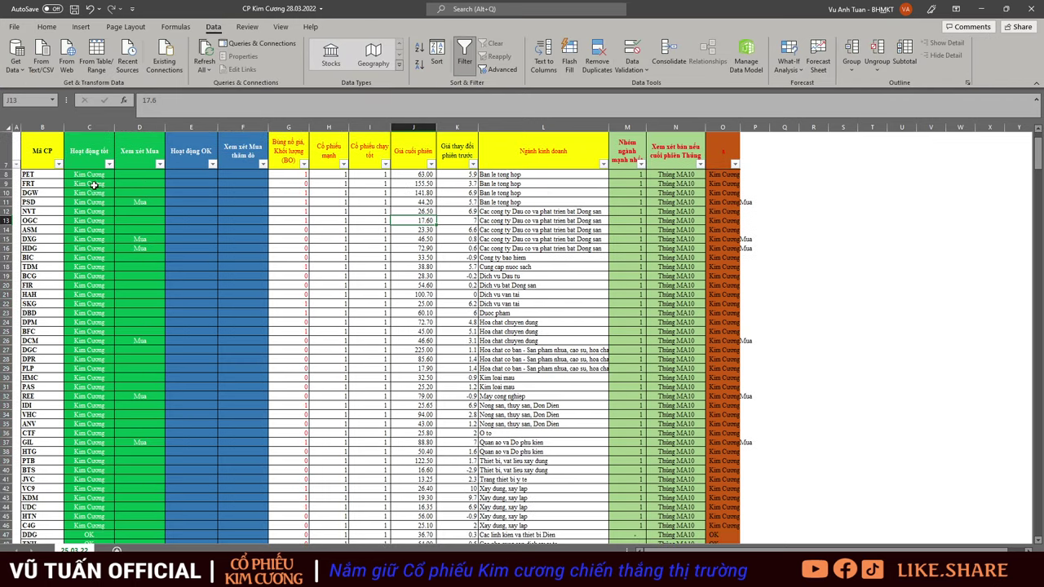
drag(91, 176, 70, 524)
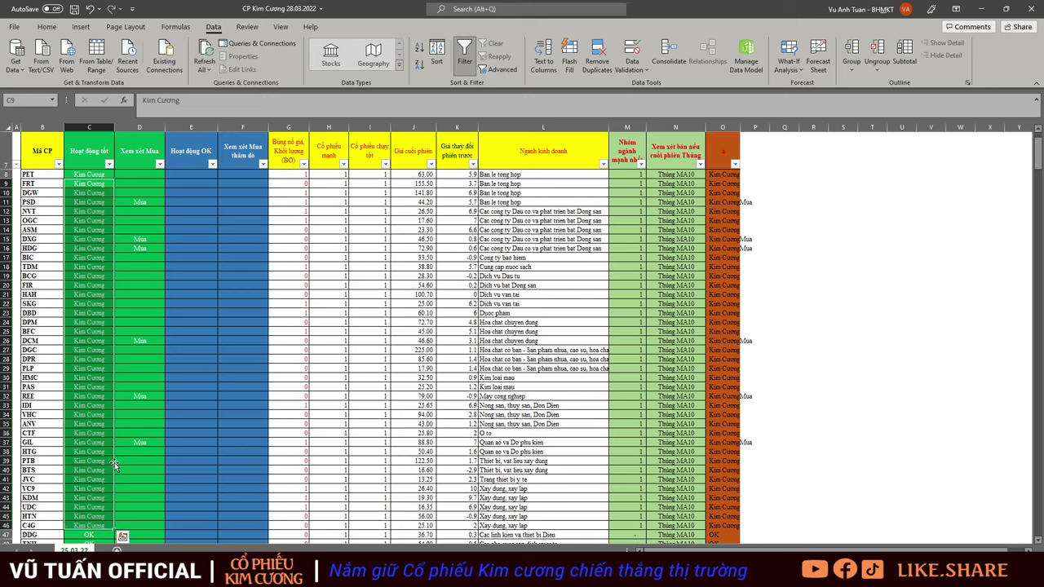
click(150, 201)
drag(95, 176, 65, 524)
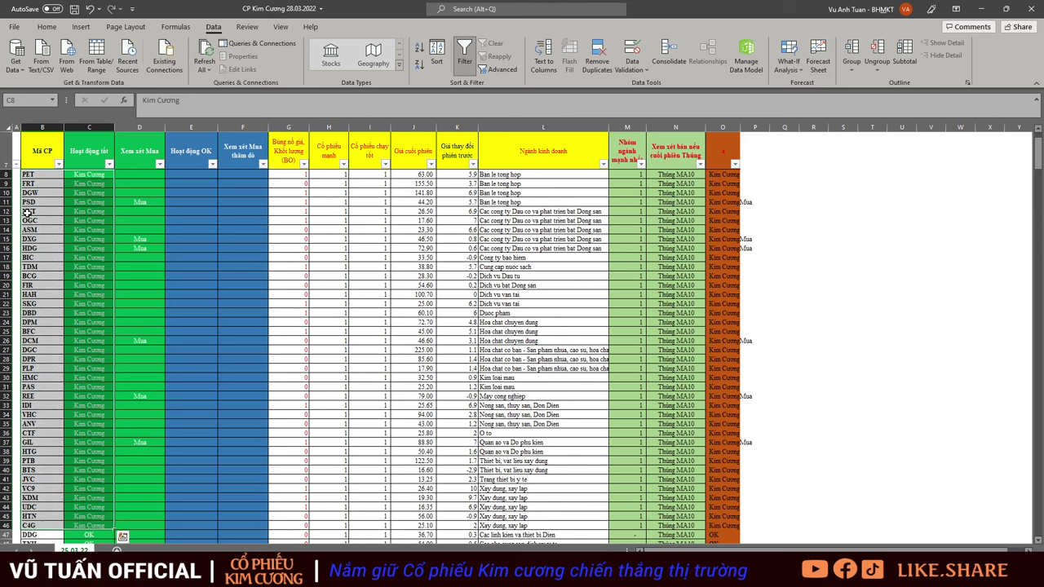
scroll(86, 265, down, 2)
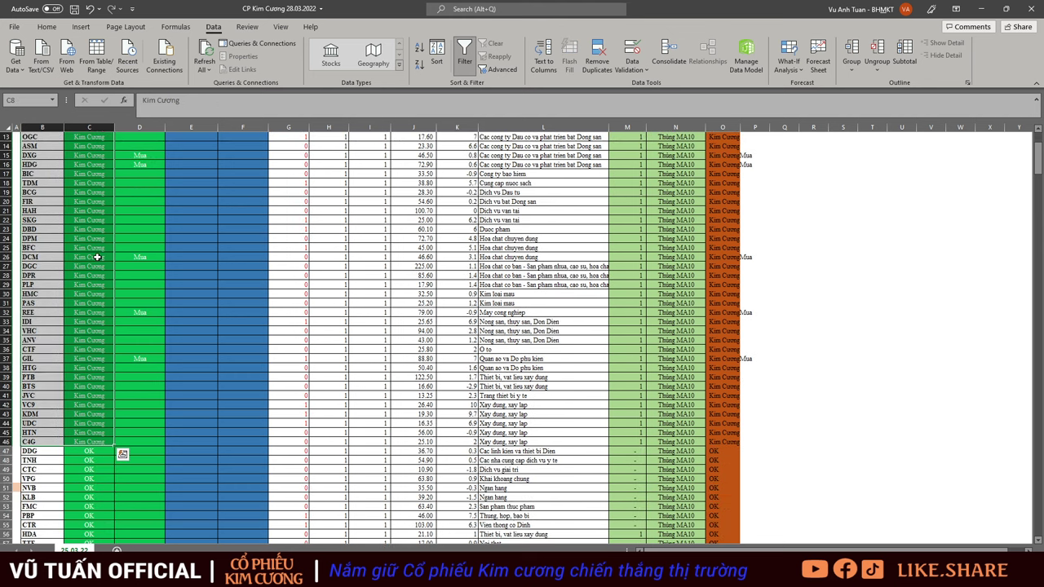
scroll(100, 257, up, 4)
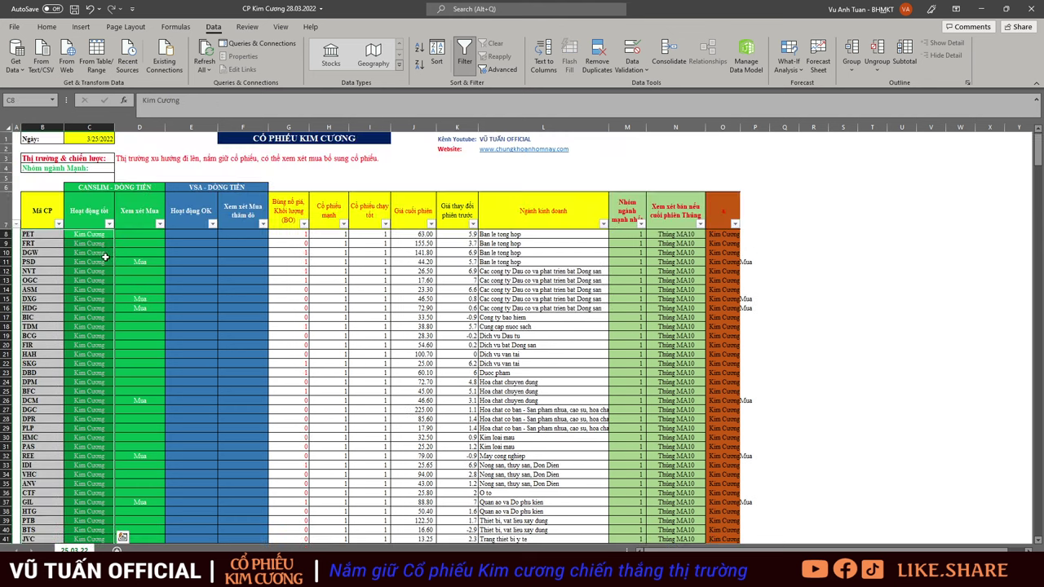
Filter the Xem xét Mua column to show only stocks marked Mua.
click(160, 223)
click(68, 372)
click(95, 453)
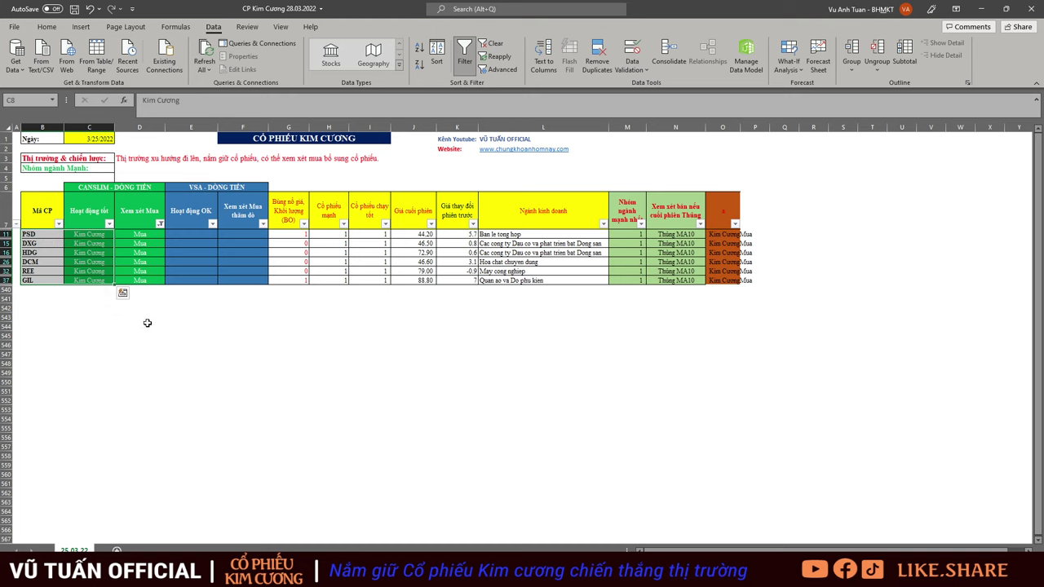
Clear the Mua filter from the stock table.
click(202, 371)
key(alt+a)
key(c)
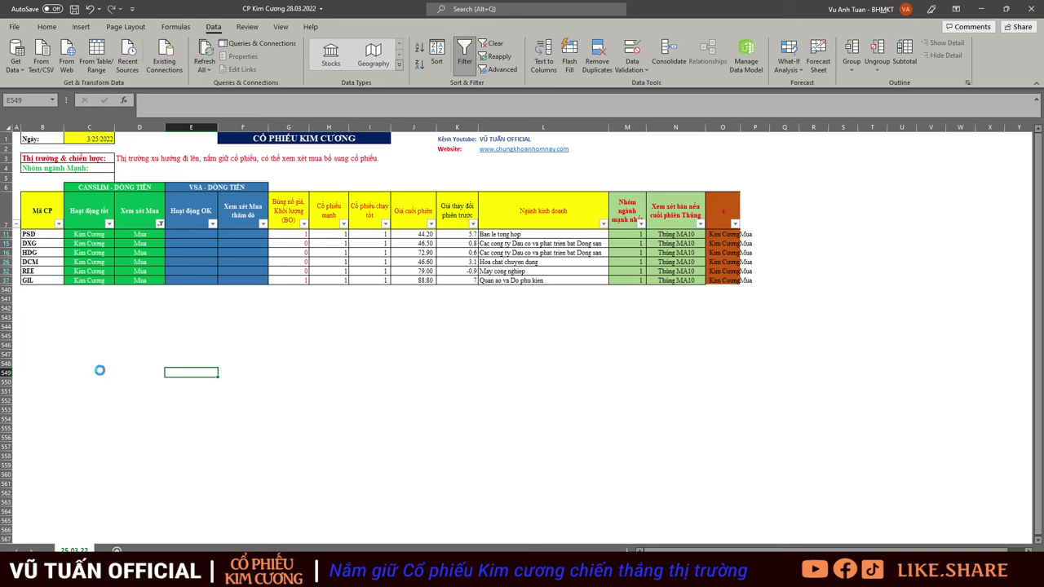
Review the CANSLIM stocks rated OK in rows 47 to 59, highlighting their codes, ratings and strongest-sector values.
scroll(144, 305, down, 6)
scroll(143, 305, down, 3)
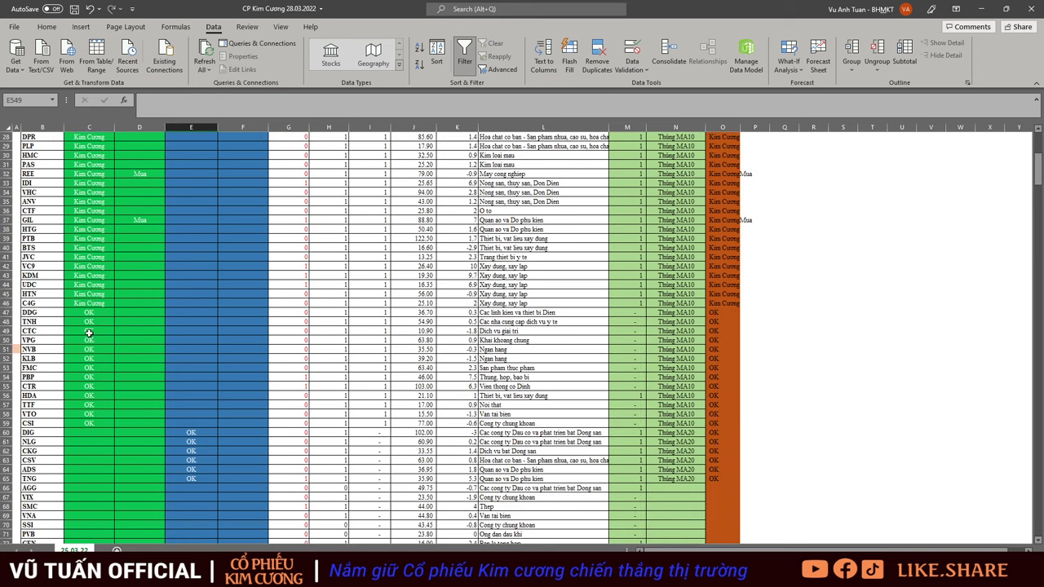
drag(90, 313, 90, 423)
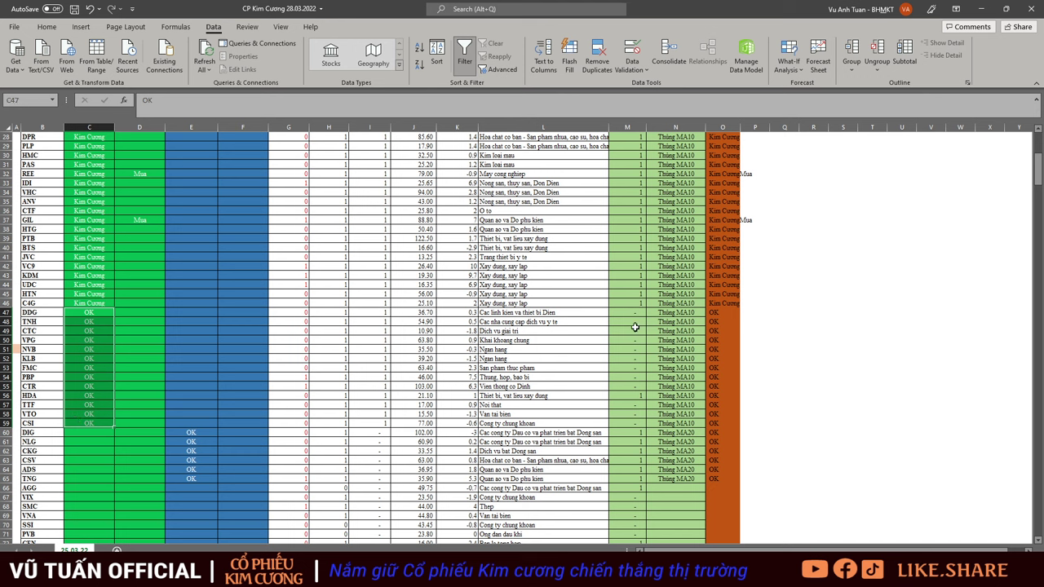
drag(634, 311, 629, 423)
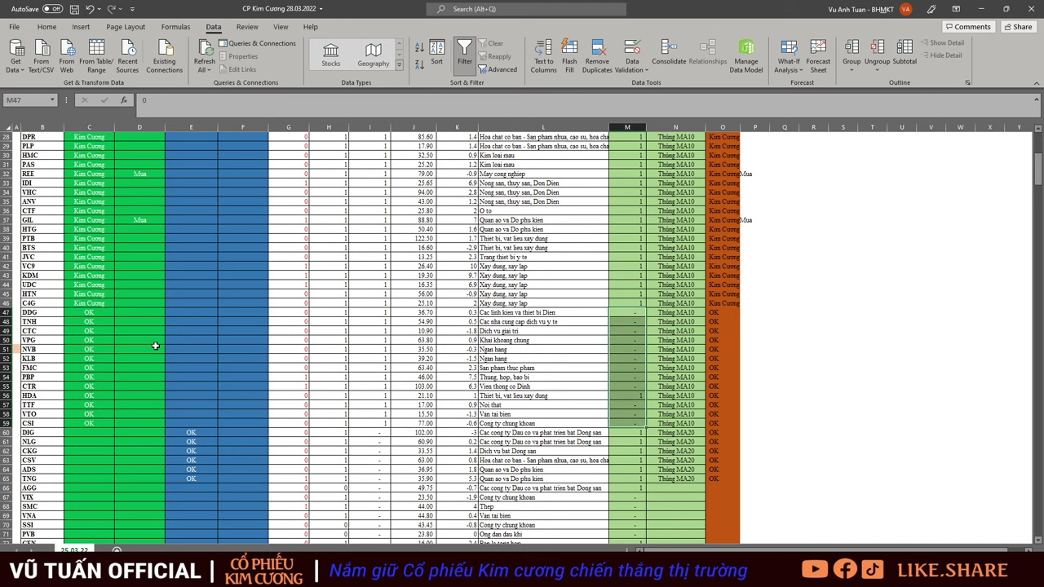
click(79, 313)
drag(86, 325, 96, 423)
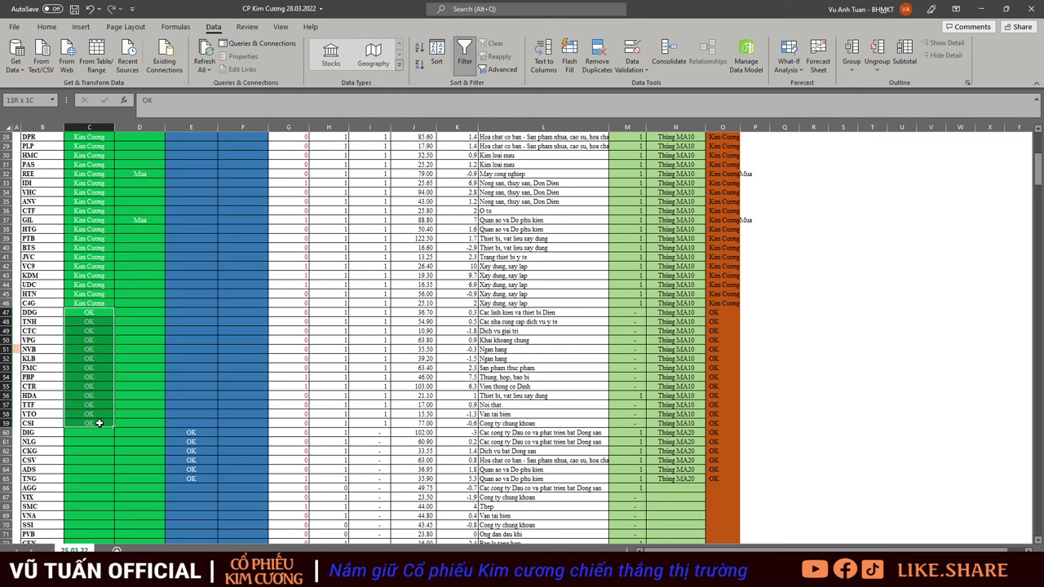
drag(36, 312, 96, 421)
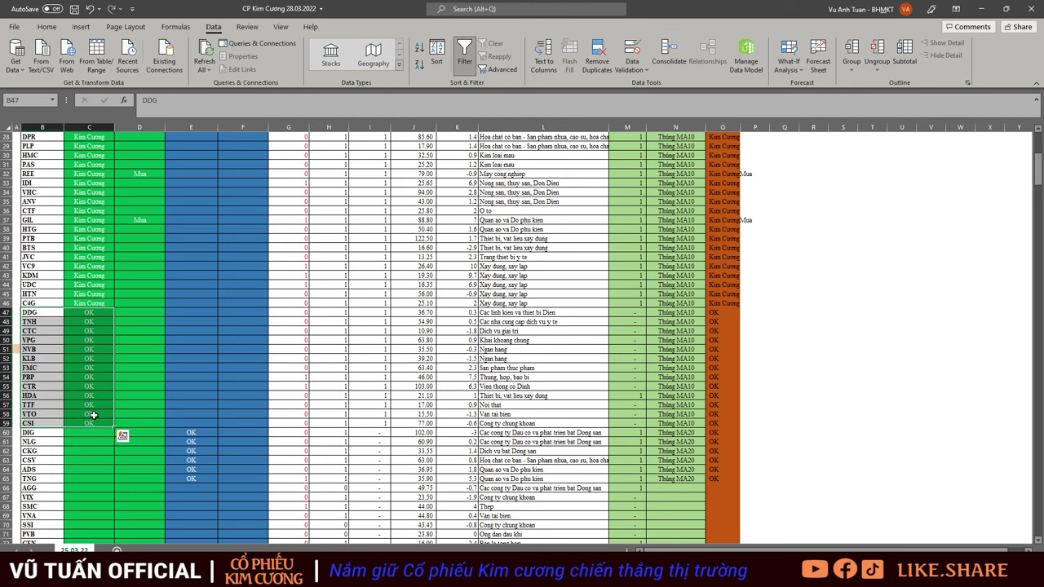
Highlight the VSA stocks marked OK in the Hoạt động OK column, rows 60 to 65.
scroll(163, 391, down, 3)
drag(190, 349, 192, 396)
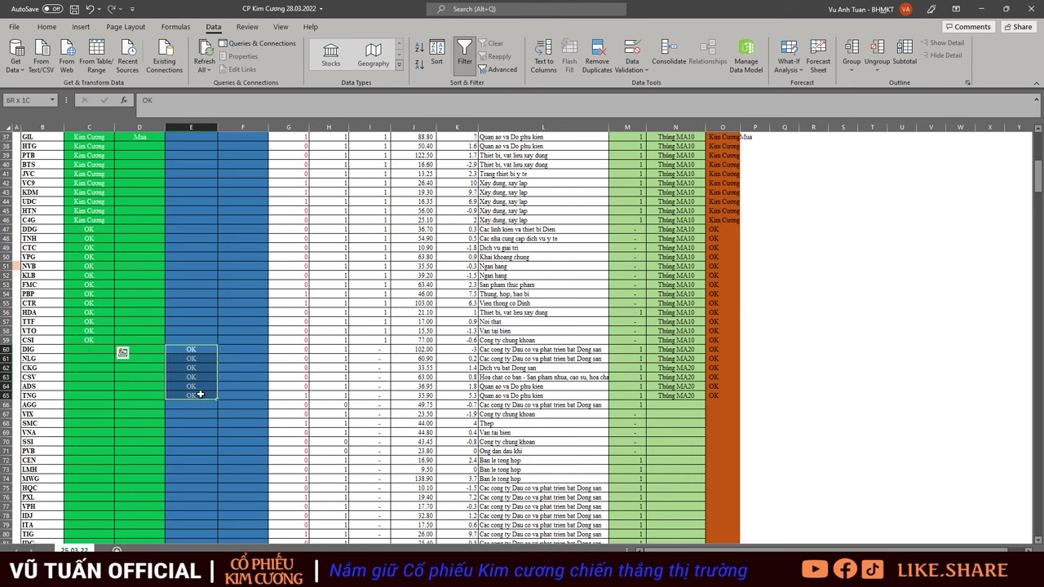
Highlight the VSA stock codes and ratings from DIG to TNG and compare them with the Kim Cương stocks listed first.
scroll(283, 292, up, 8)
scroll(282, 293, up, 4)
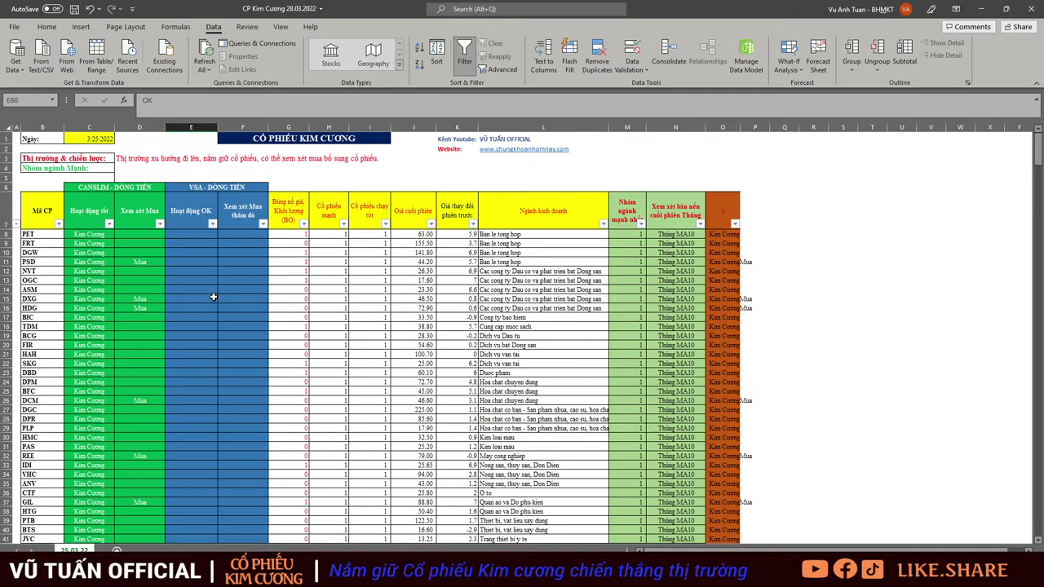
scroll(220, 301, down, 6)
scroll(223, 310, down, 5)
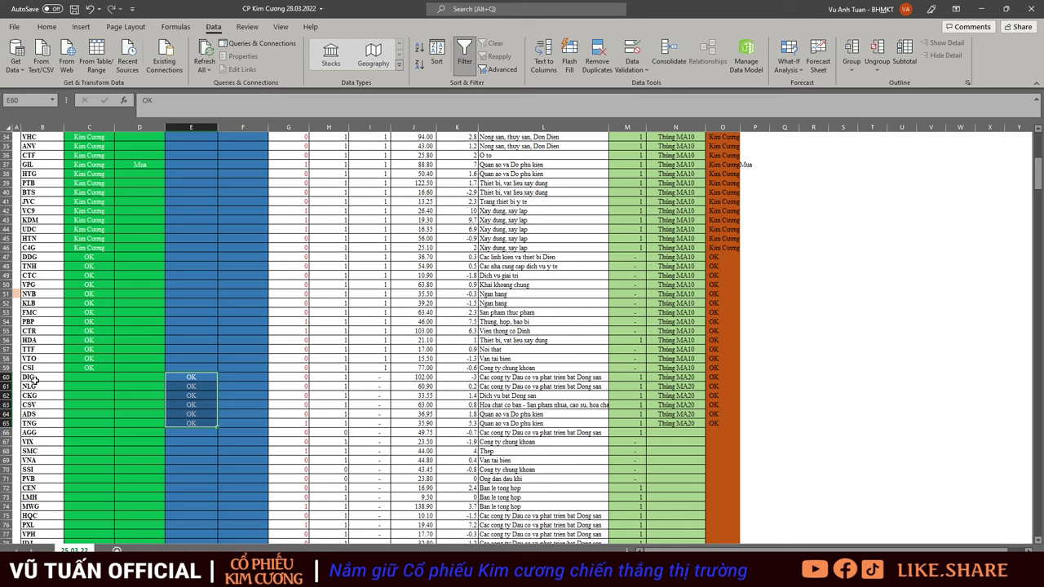
drag(33, 378, 191, 438)
scroll(326, 348, up, 7)
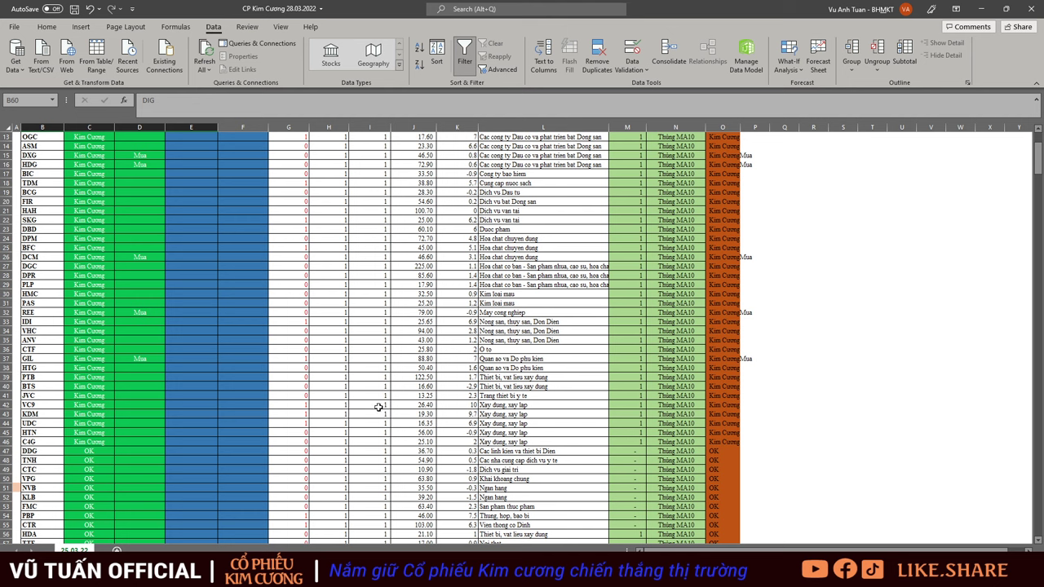
scroll(350, 401, up, 4)
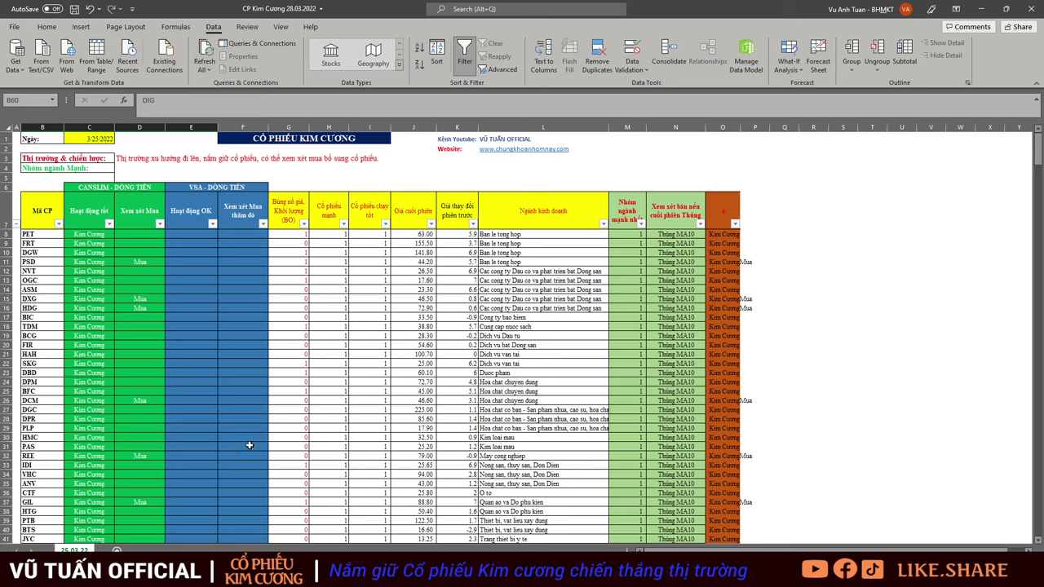
Switch to the YouTube channel's video page in the browser, enlarge the page and examine the daily videos from 23/03/2022 back.
key(alt+Tab)
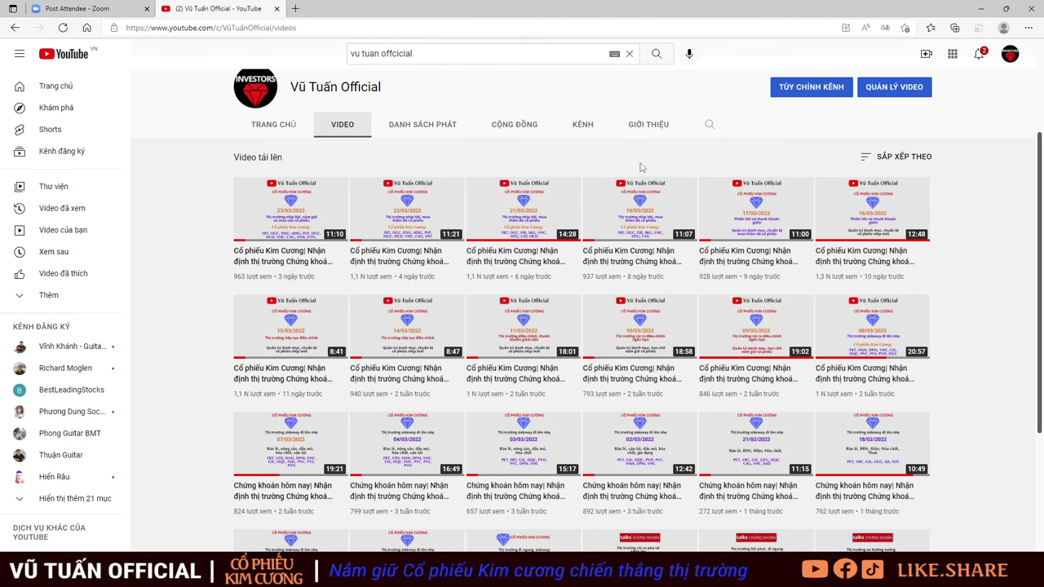
key(ctrl+plus)
key(ctrl+plus)
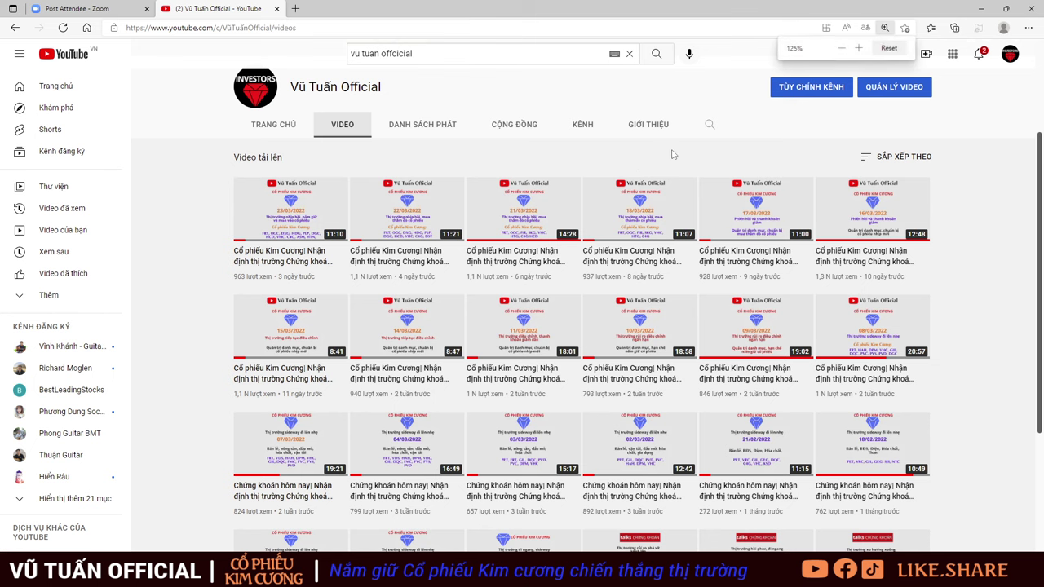
key(ctrl+plus)
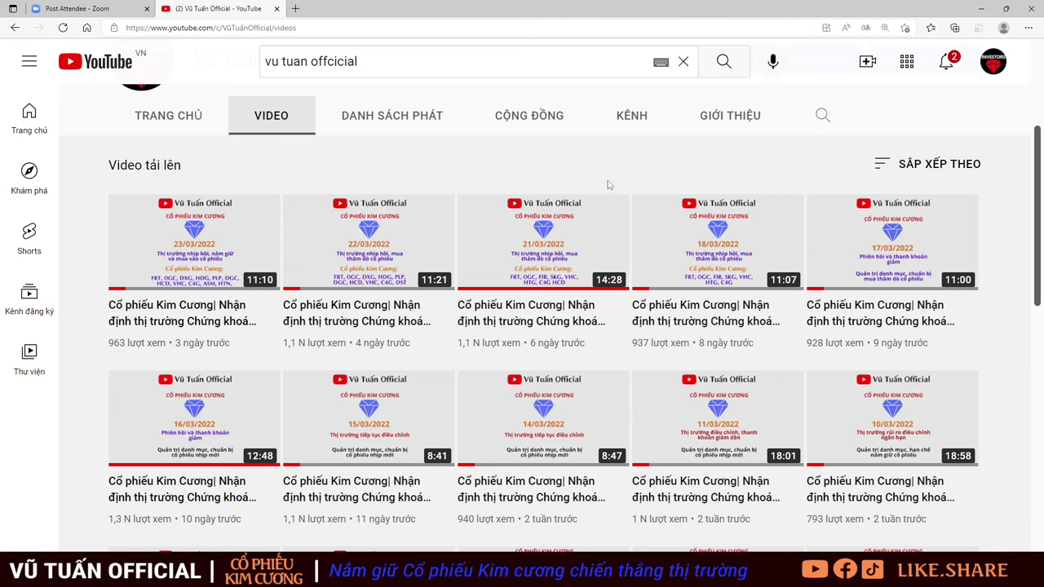
mouse_move(566, 203)
mouse_move(202, 199)
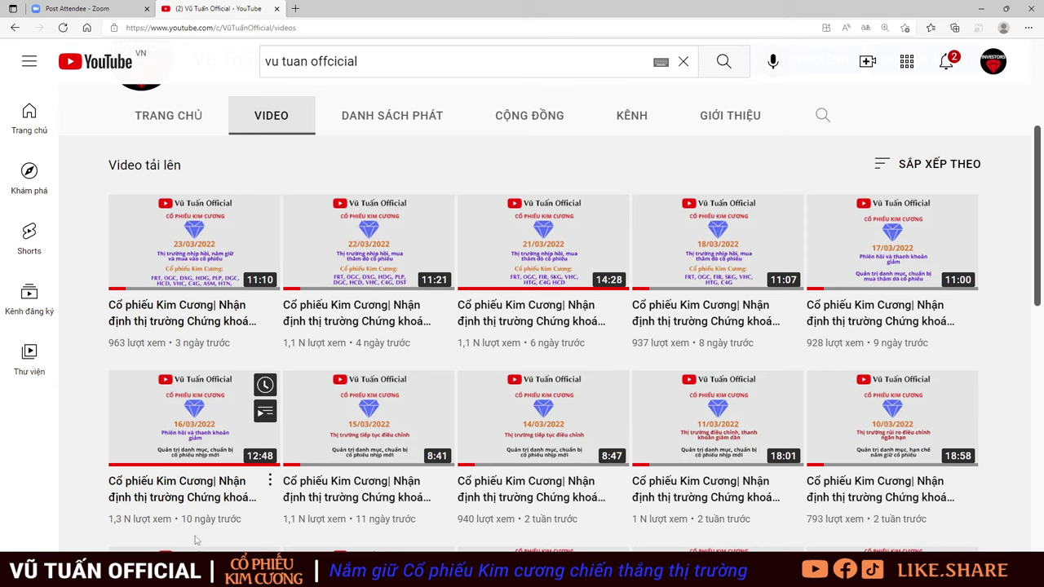
Close the 28/03/2022 thumbnail image and open the workbook CP Kim Cương 18.03.2022 from the EXCEL GUI HANG NGAY folder.
key(alt+Tab)
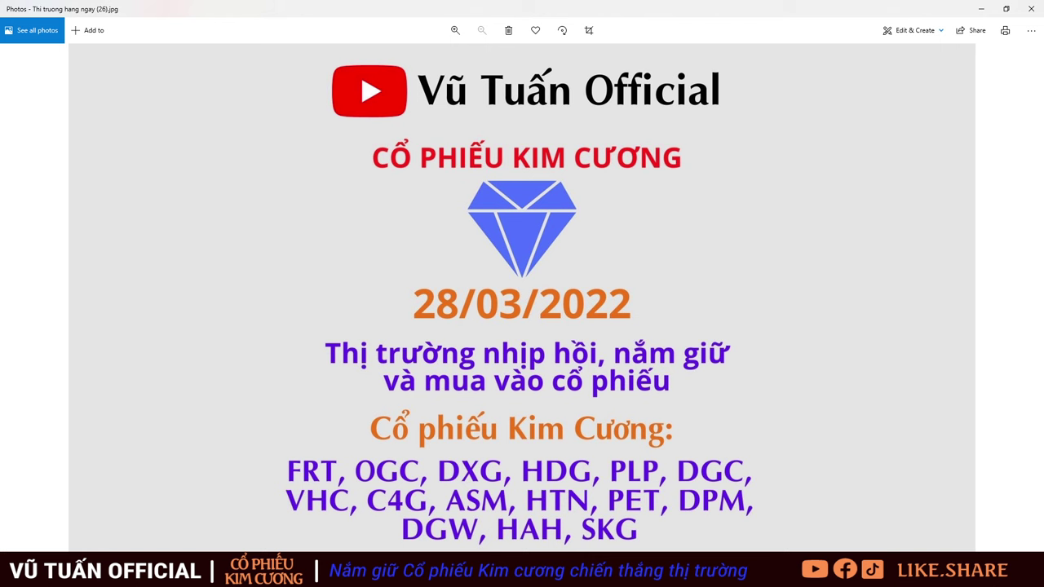
key(alt+F4)
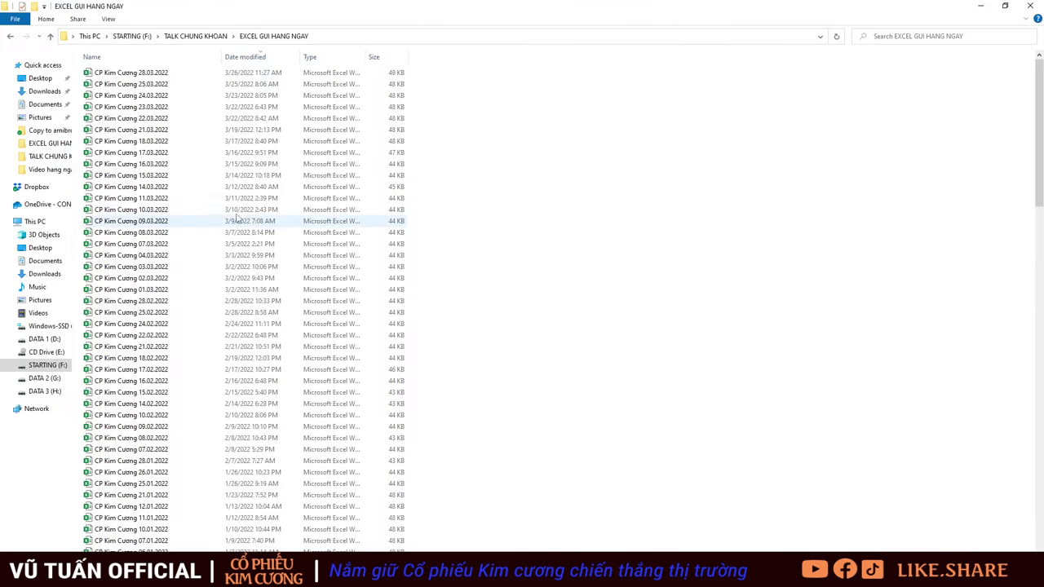
double_click(154, 142)
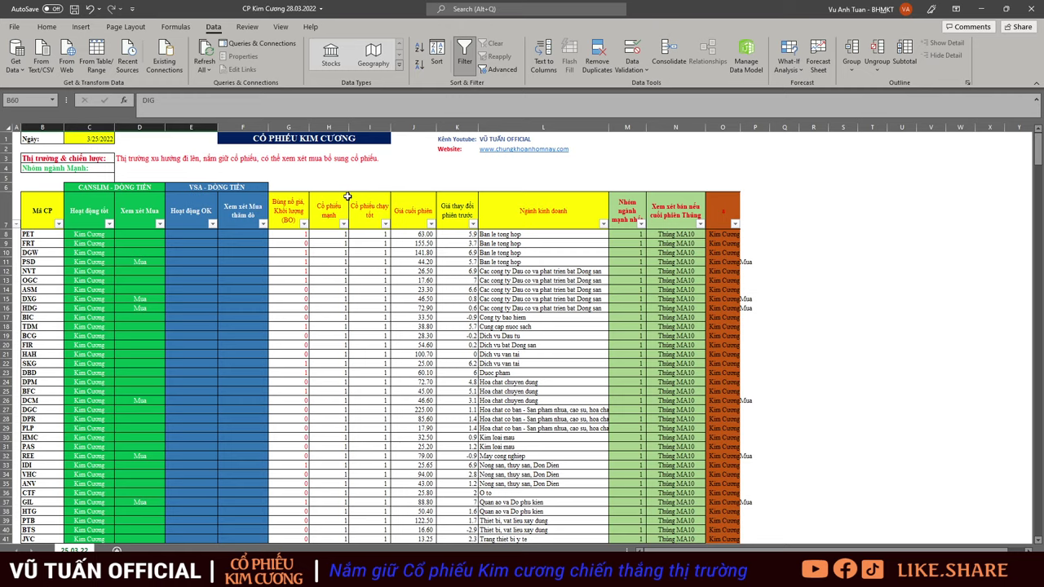
click(281, 270)
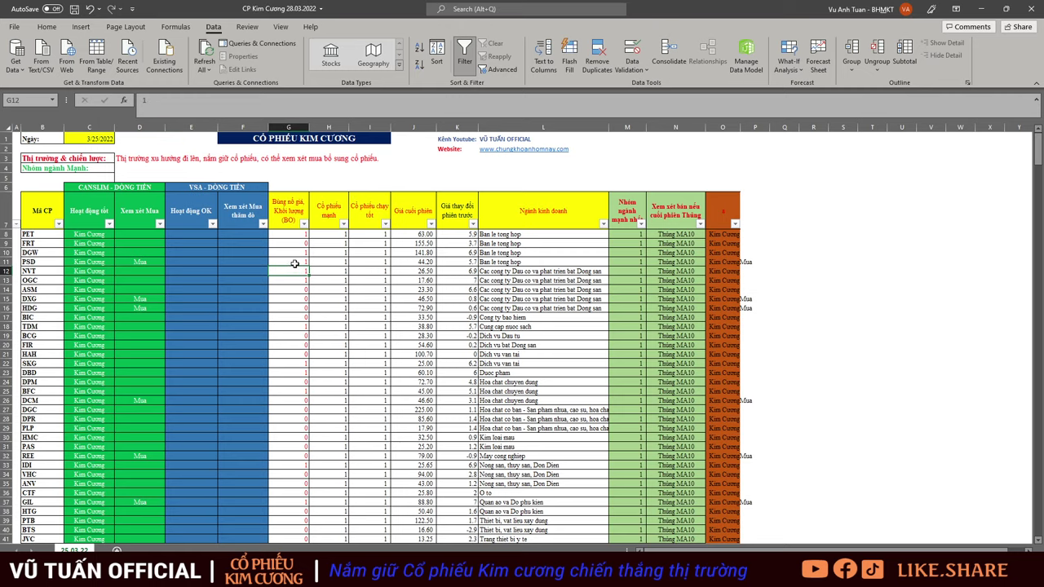
click(84, 139)
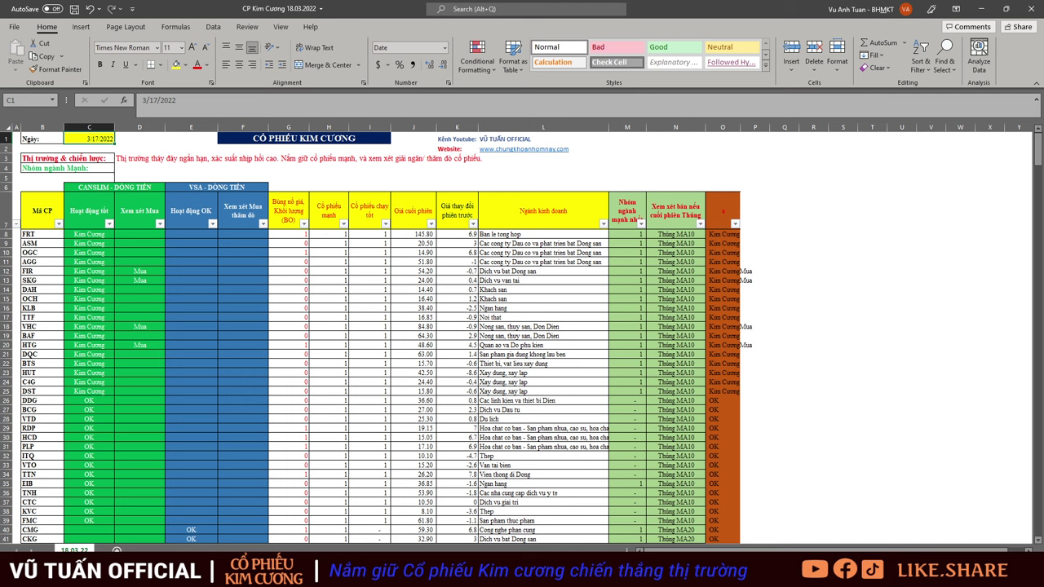
Copy the Kim Cương stock codes FRT to DST from rows 8 to 25 into Book4's column a, starting at H4.
drag(44, 233, 48, 392)
key(ctrl+c)
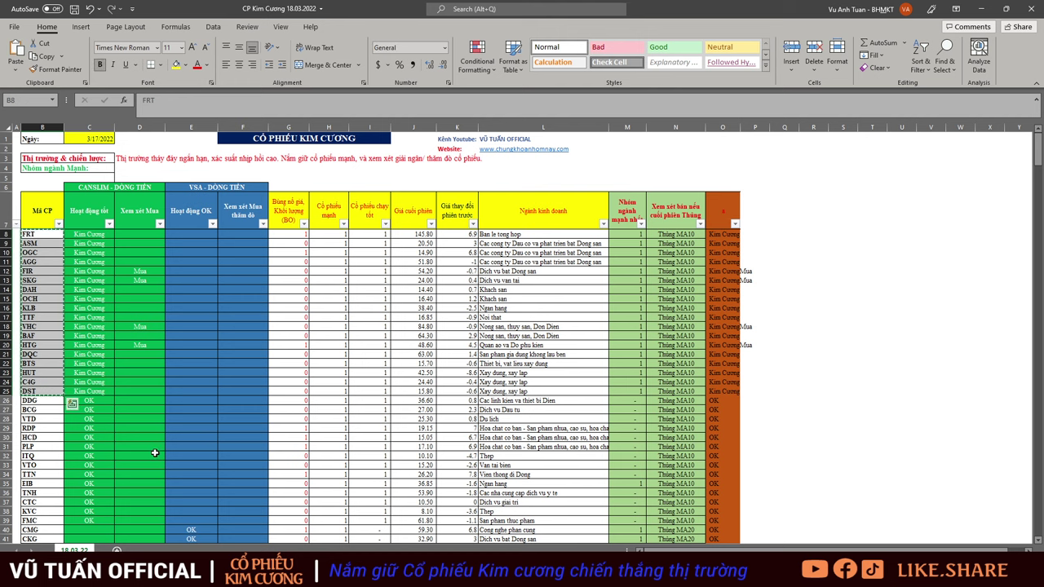
click(117, 551)
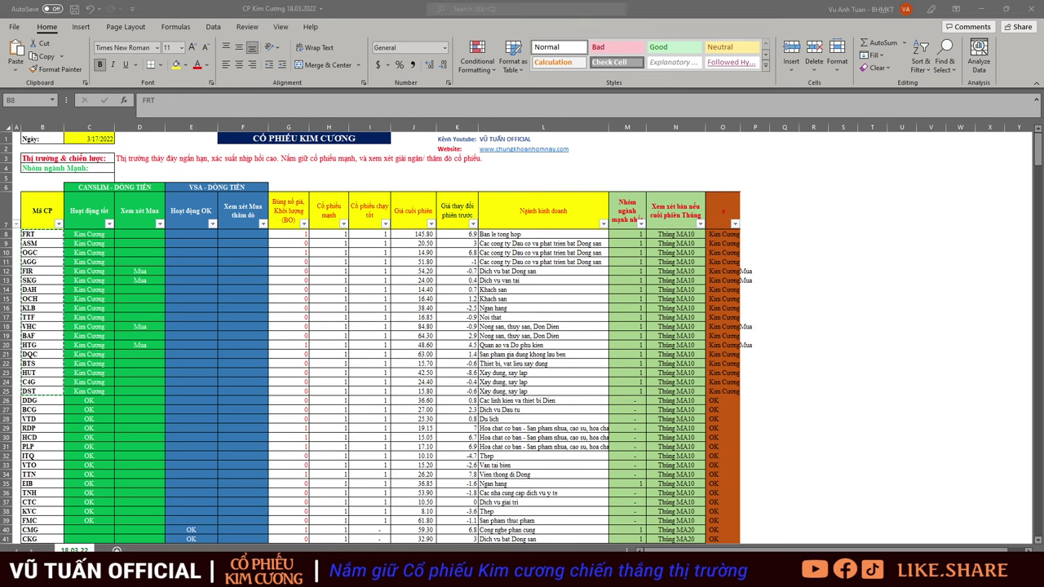
click(159, 525)
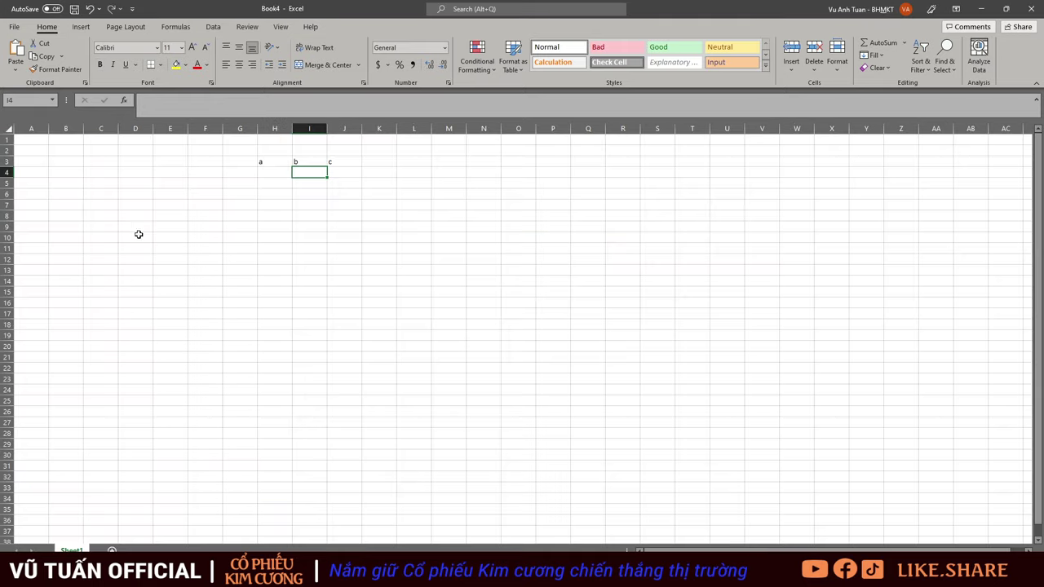
click(276, 175)
key(ctrl+v)
Enter =H4&", " in cell I4 to append a comma and space to the code, and fill it down to row 21.
click(317, 173)
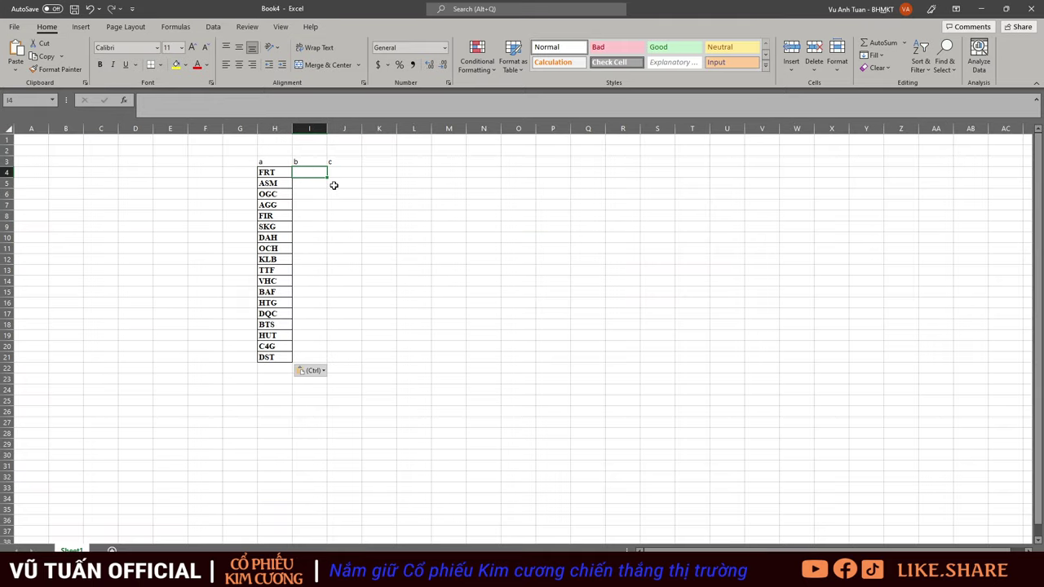
text(=)
key(Left)
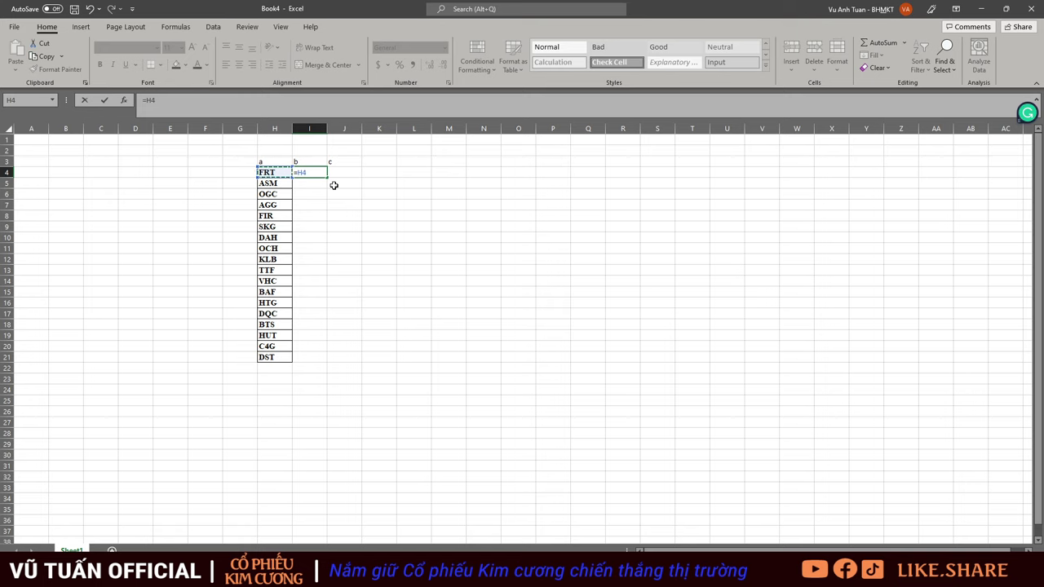
text(&)
text(",. \\)
key(BackSpace)
key(BackSpace)
key(BackSpace)
key(BackSpace)
text(")
key(Return)
click(318, 174)
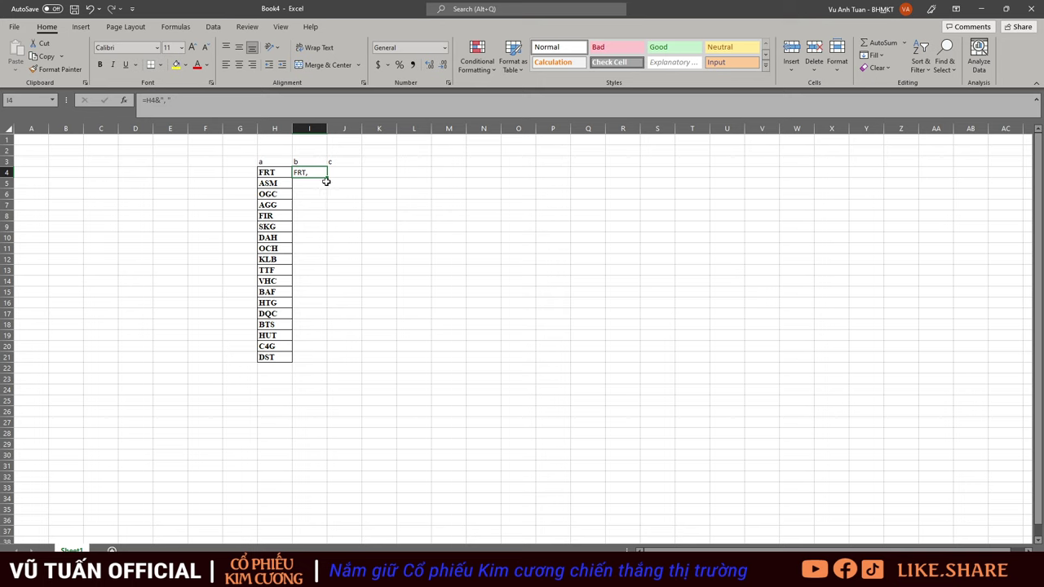
double_click(327, 178)
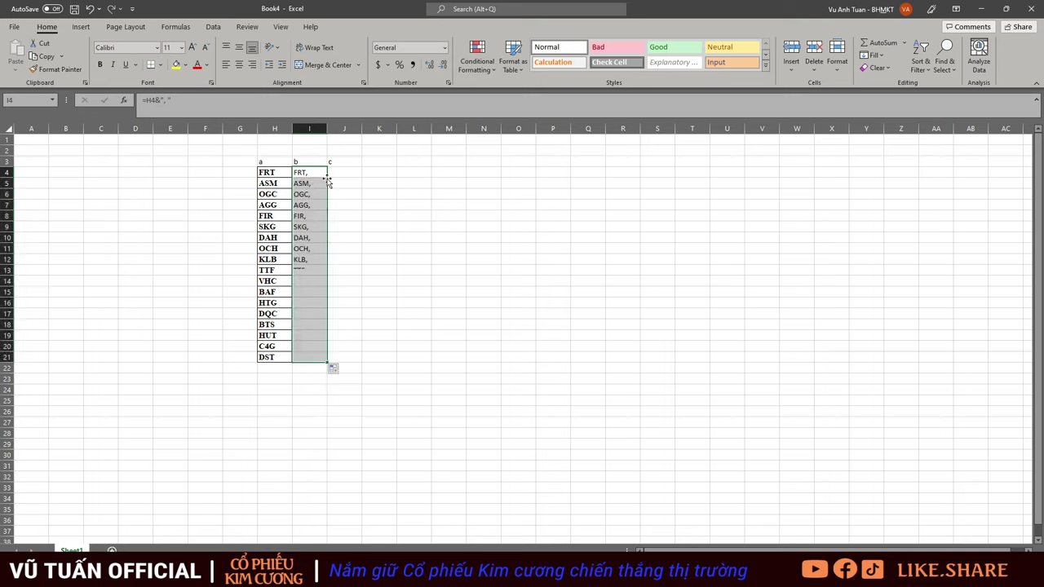
Join the codes cumulatively in column c with =I4 in J4 and =J4&I5 in J5, filled down to row 21.
click(340, 172)
text(=I4)
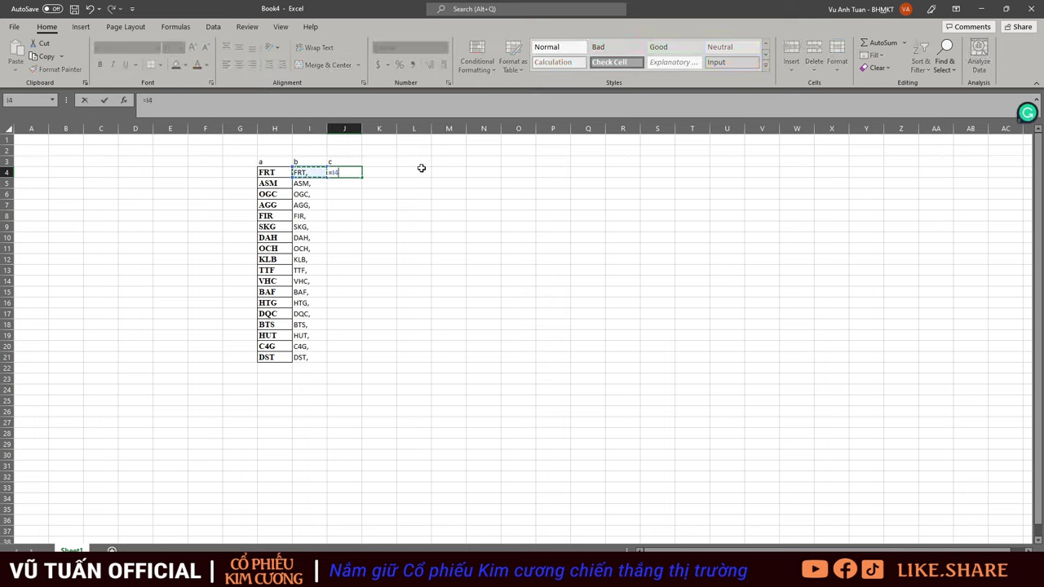
key(Return)
text(=)
key(Up)
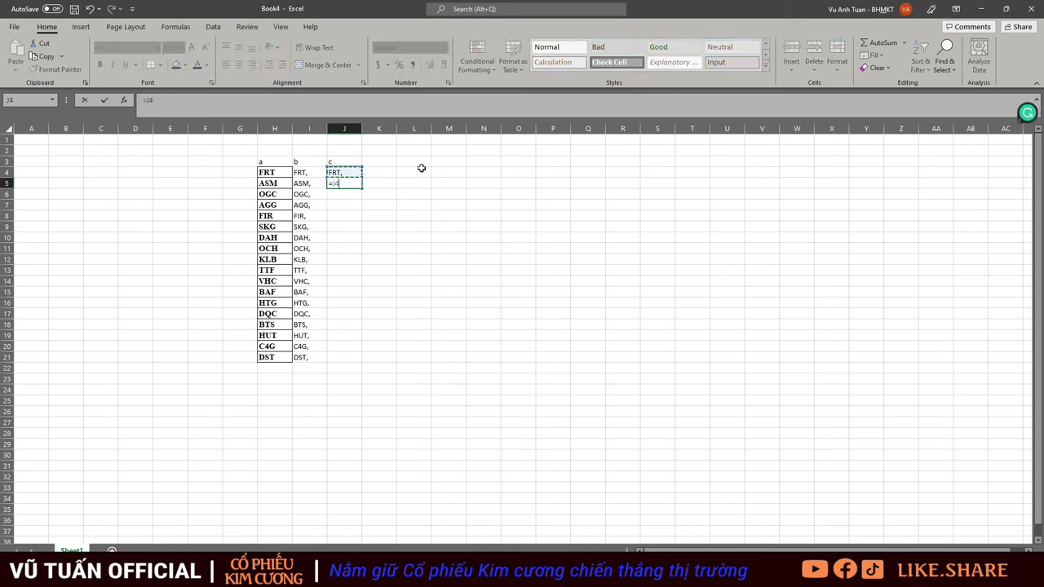
text(&)
key(Left)
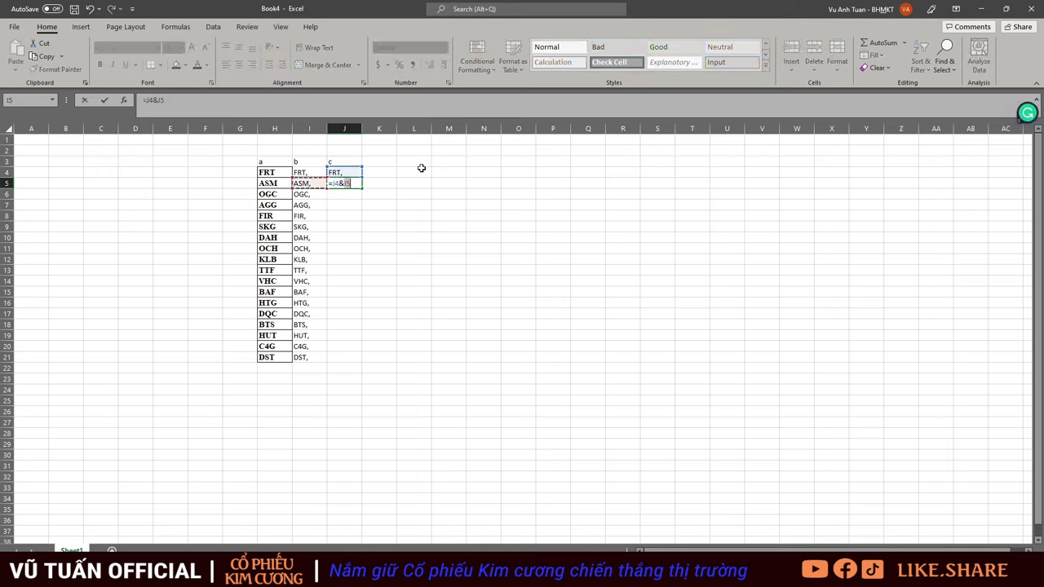
key(Return)
click(353, 184)
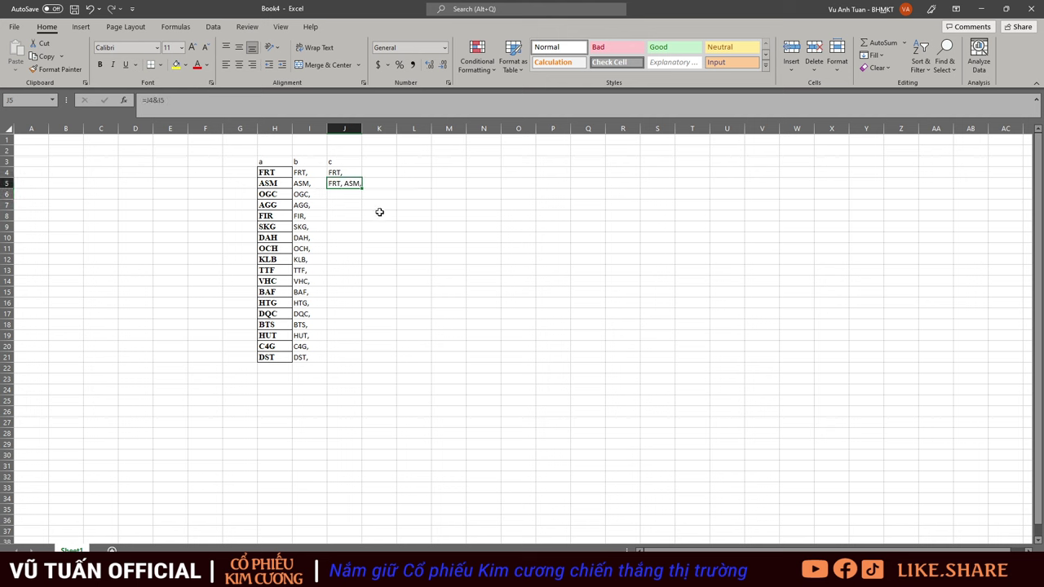
drag(362, 188, 366, 366)
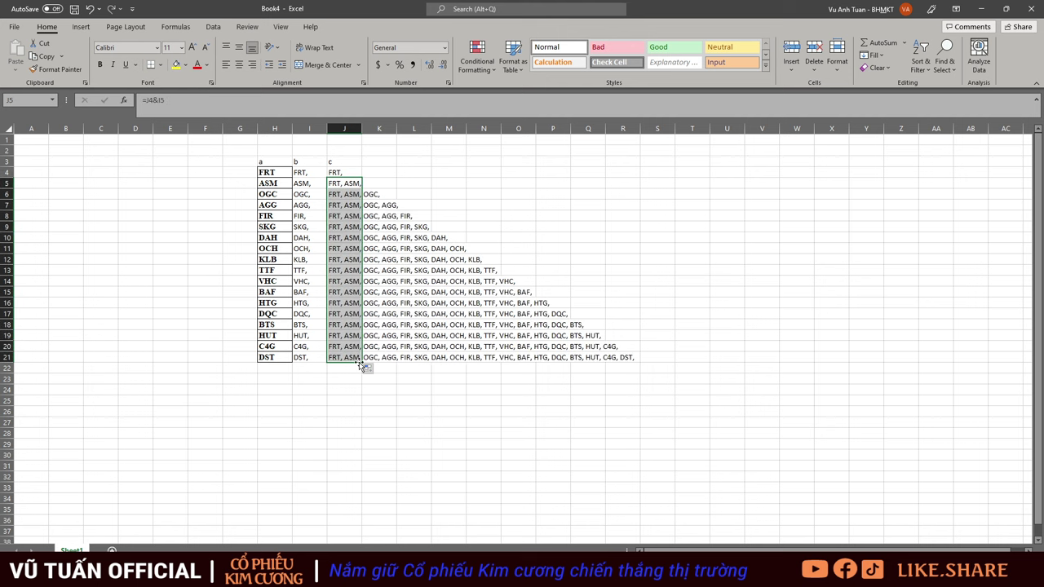
Copy the complete comma-separated code list in J21 and glance over the 28.03.2022 and 18.03.2022 workbooks before returning to Book4.
click(349, 359)
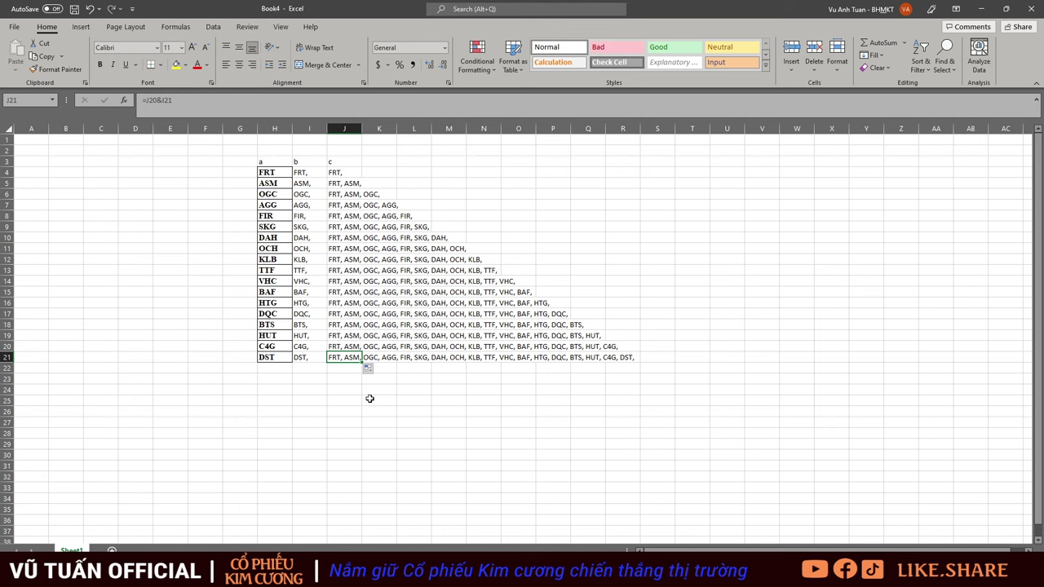
key(ctrl+c)
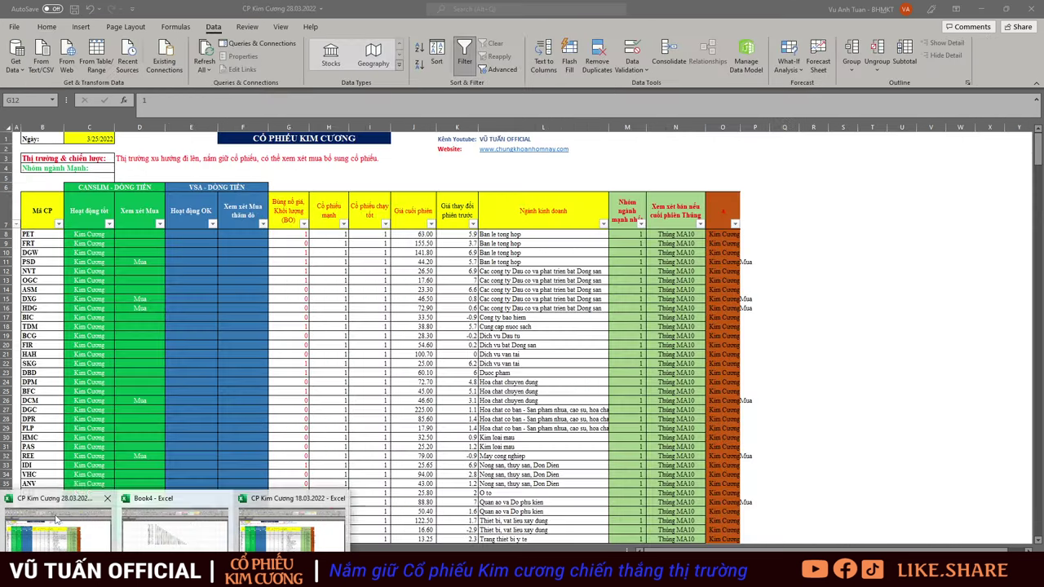
click(56, 517)
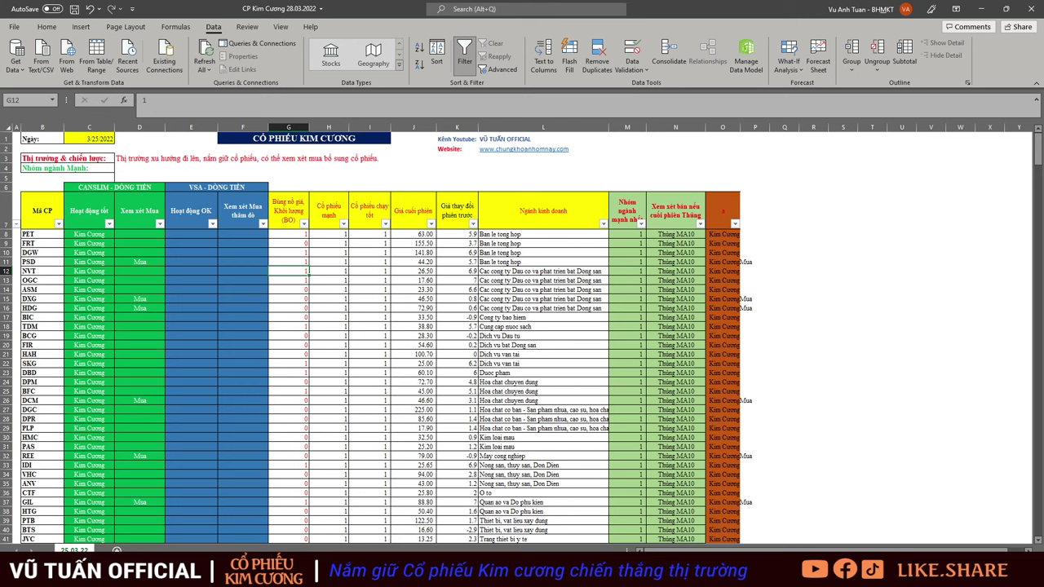
click(82, 518)
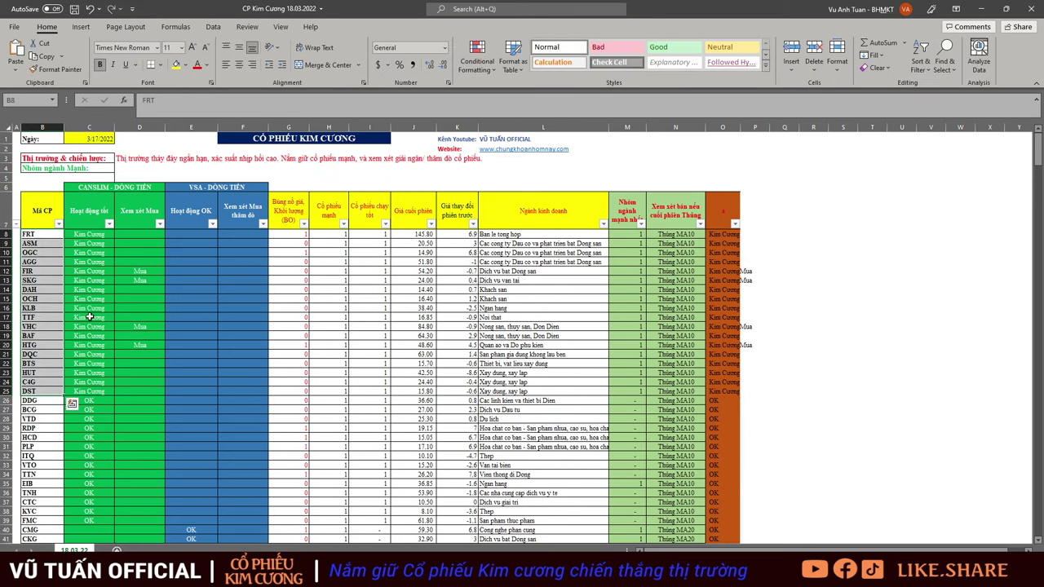
mouse_move(169, 571)
click(210, 528)
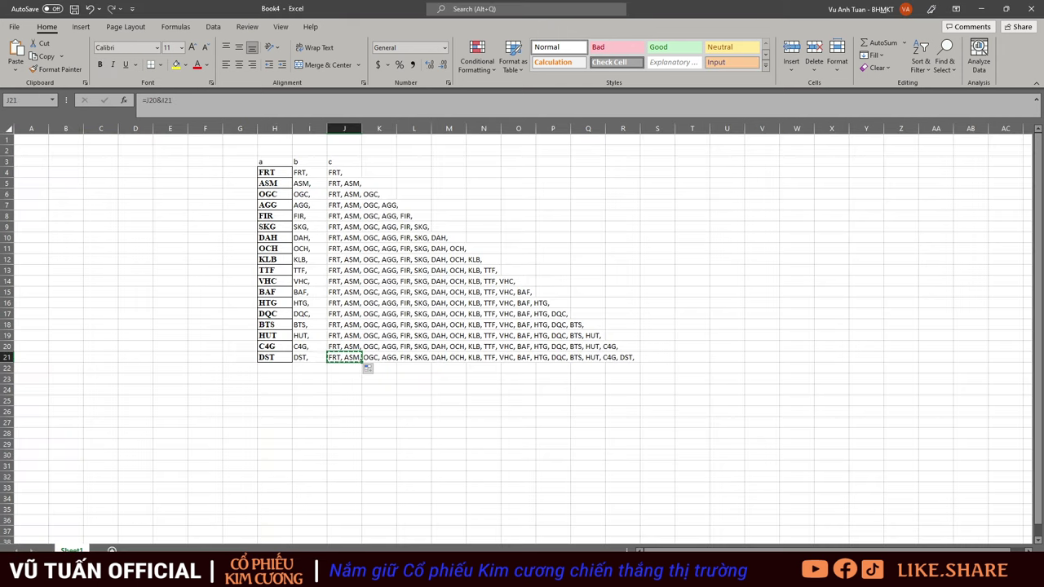
Switch to AmiBroker and add the copied comma-separated stock codes to the watchlist List 47.
key(alt+Tab)
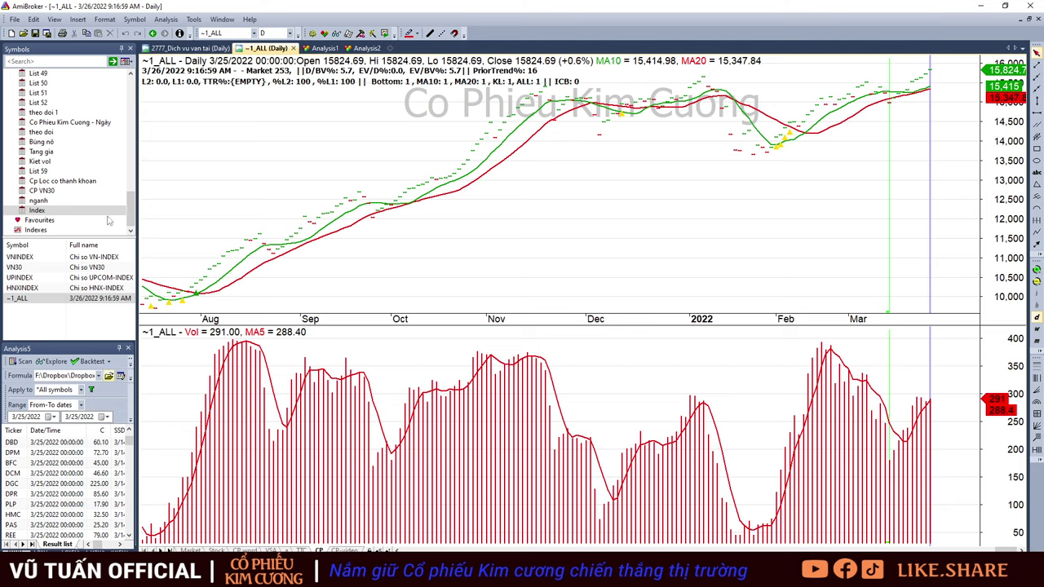
click(41, 93)
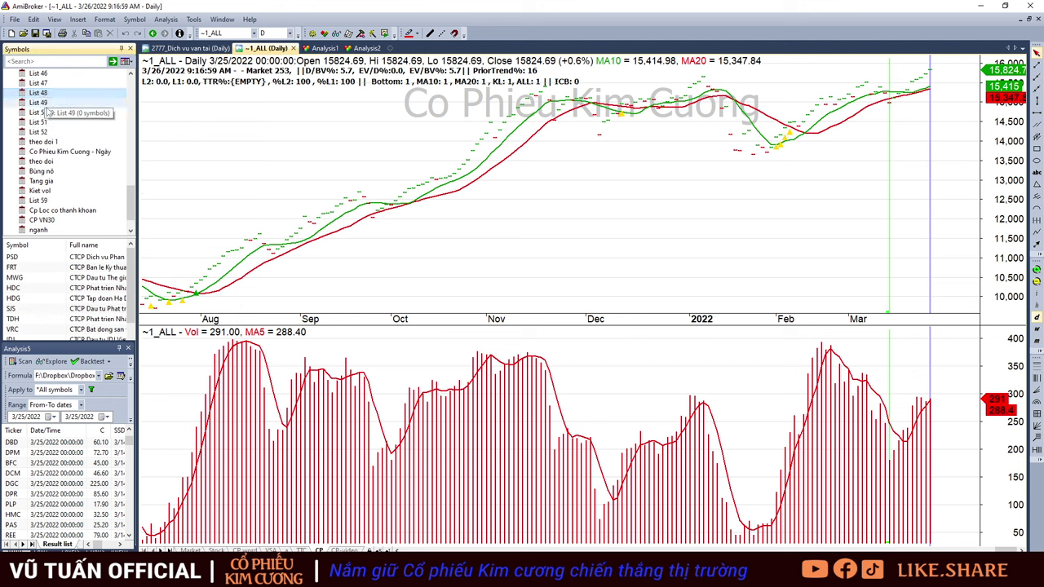
click(38, 83)
scroll(42, 91, up, 2)
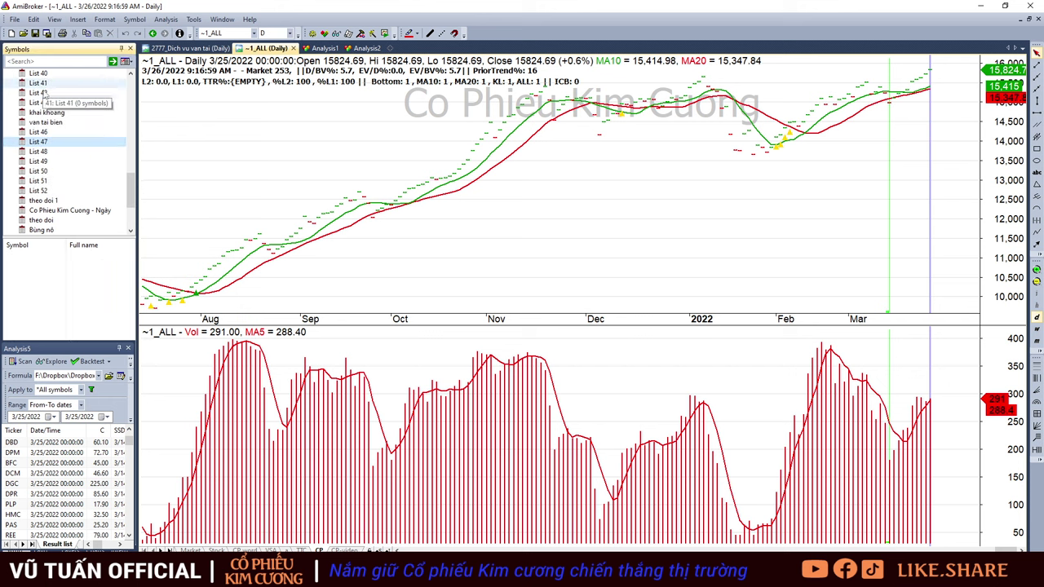
right_click(44, 144)
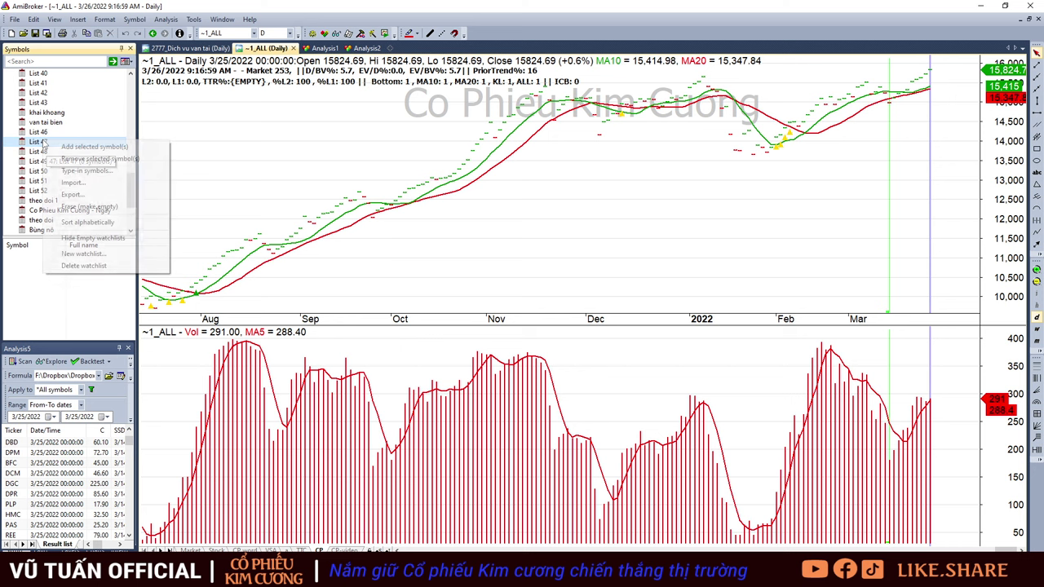
click(114, 171)
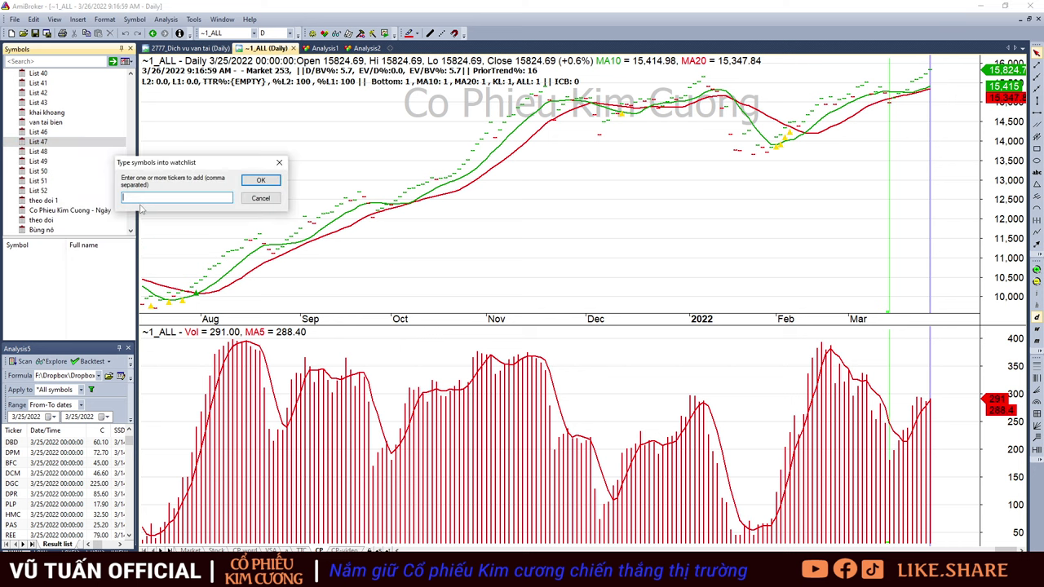
key(ctrl+v)
click(260, 180)
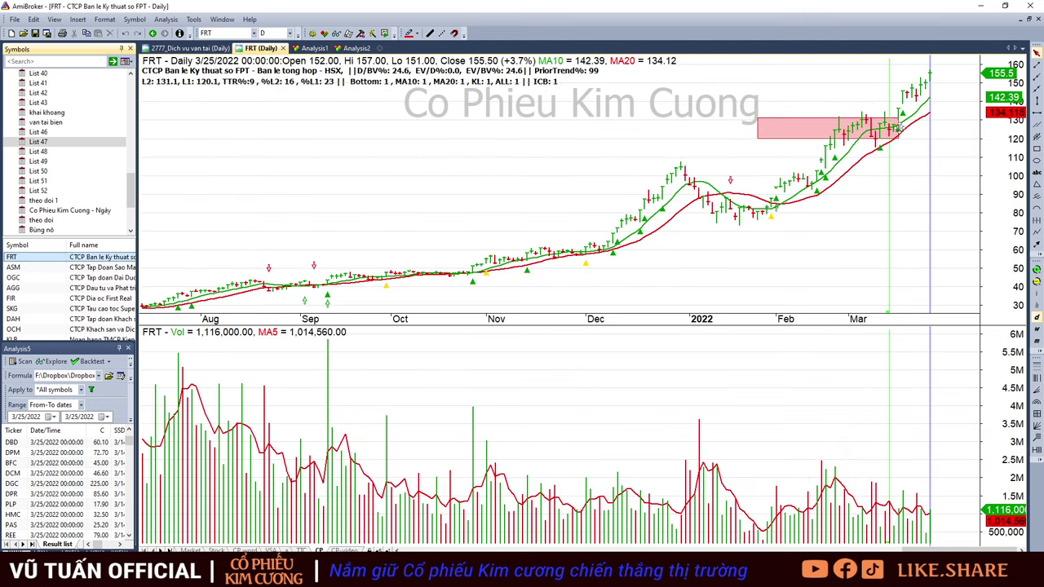
Examine the FRT chart at 3/18/2022 and 3/17/2022, and the ASM and OGC charts at 3/17/2022.
click(907, 110)
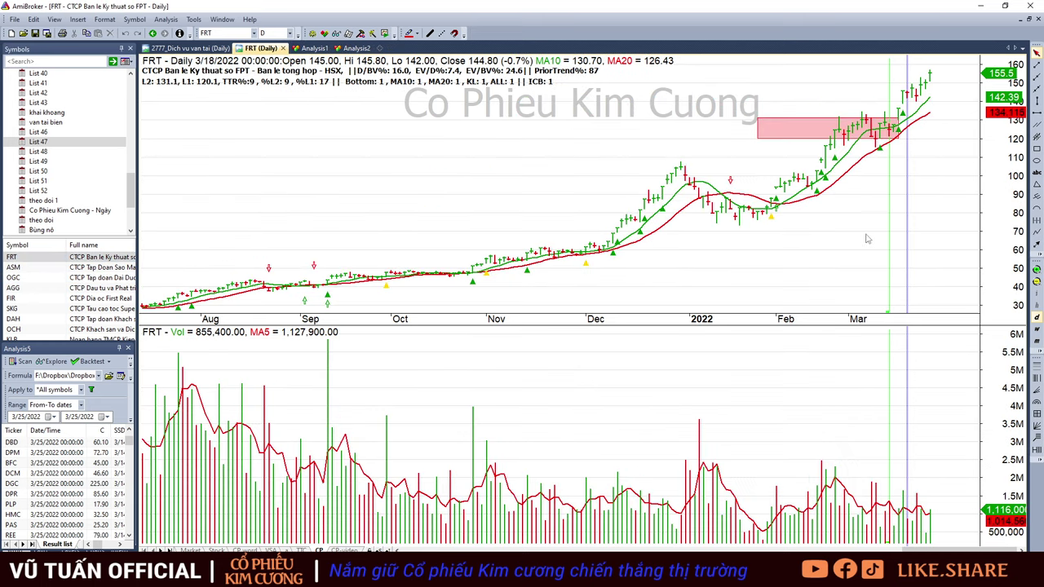
key(Left)
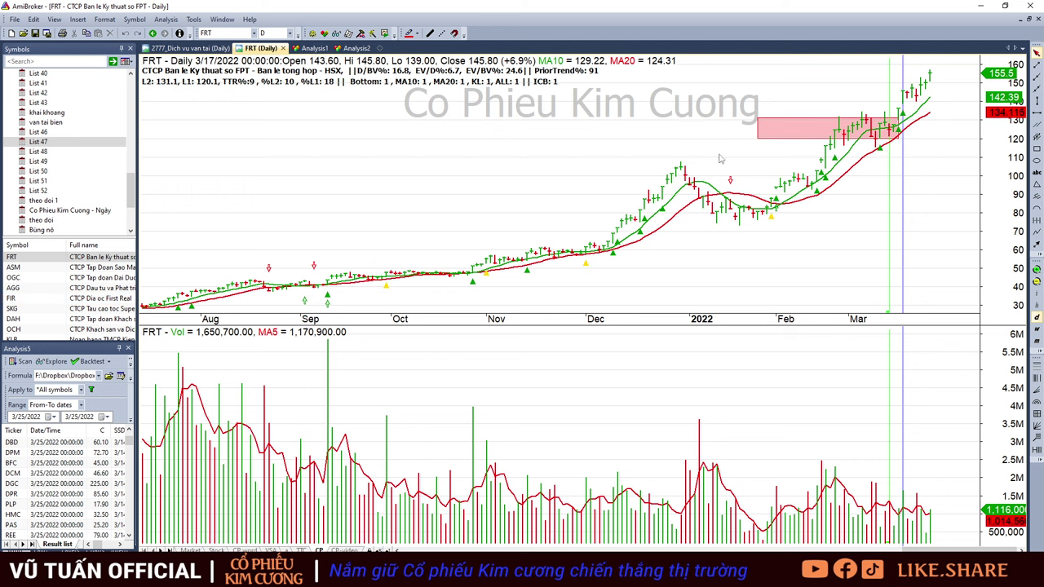
key(Page_Down)
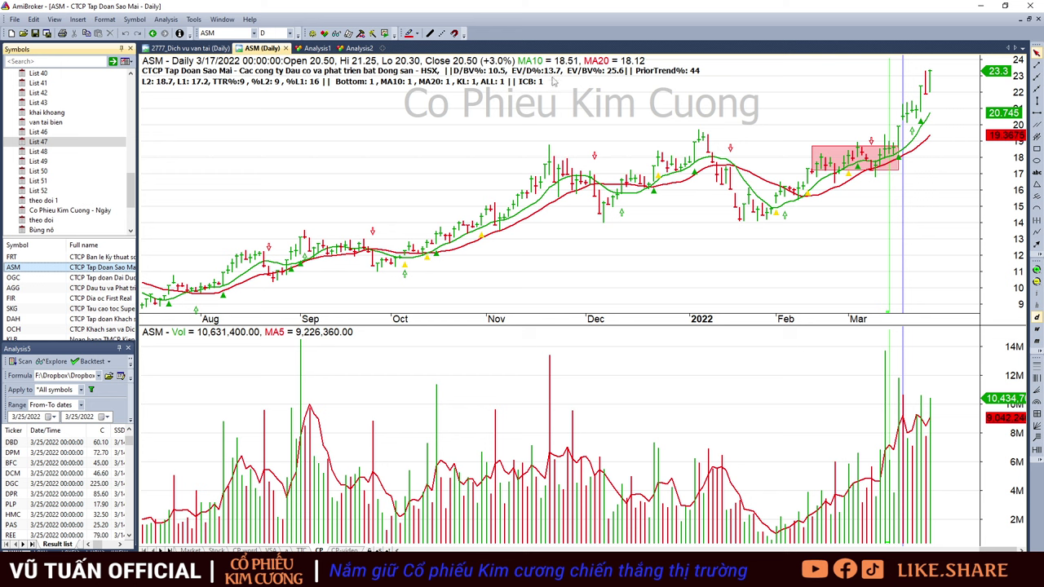
mouse_move(556, 80)
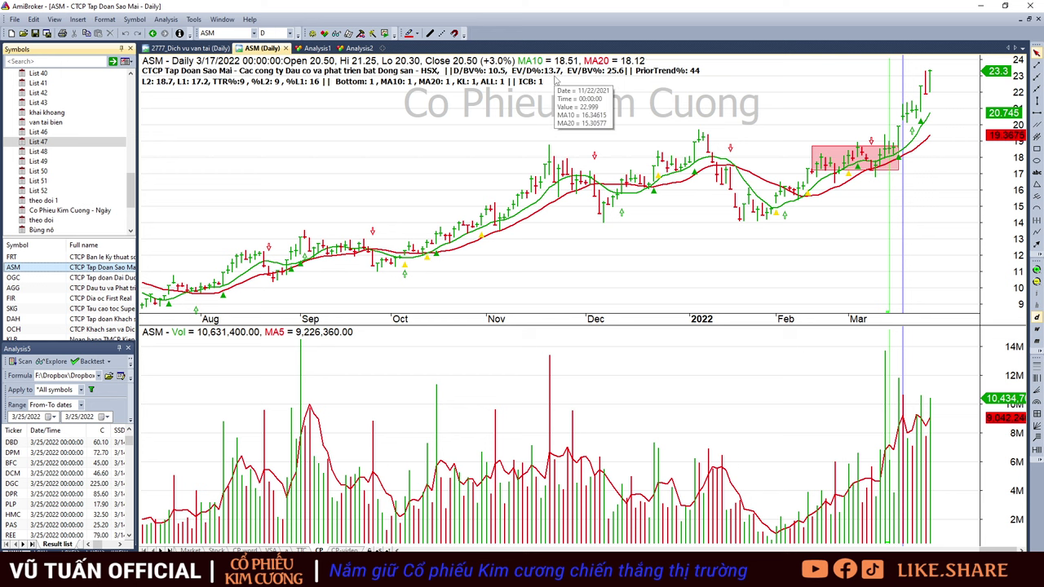
key(Down)
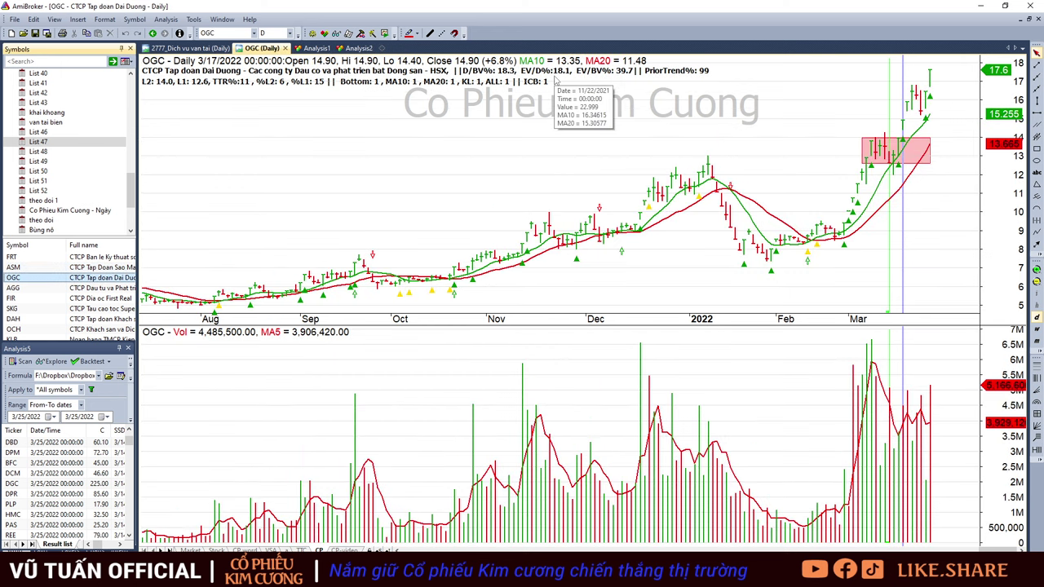
Compare the AGG chart's readings at 3/23/2022 with those at 3/17/2022.
key(Down)
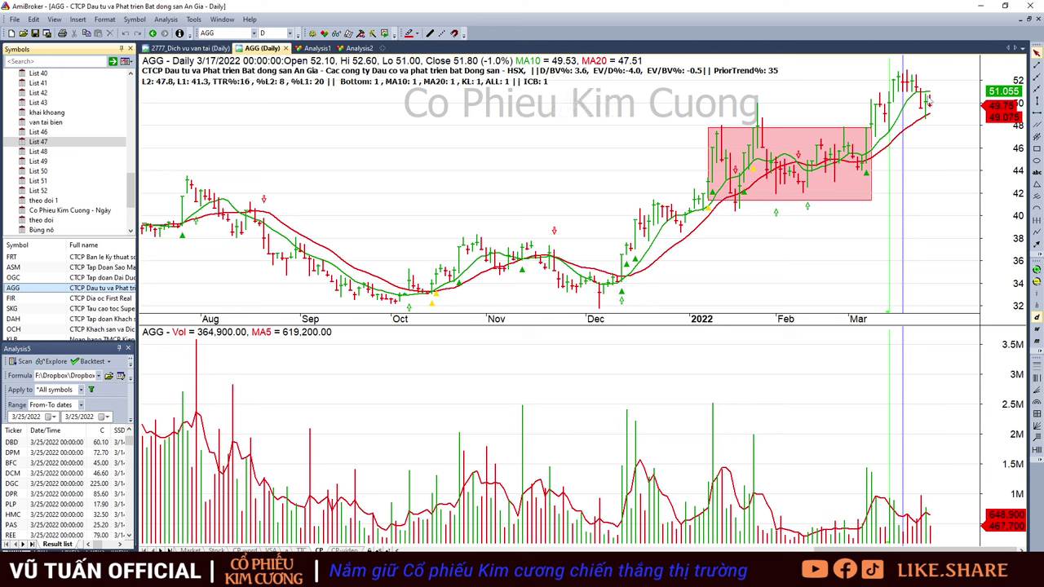
click(920, 97)
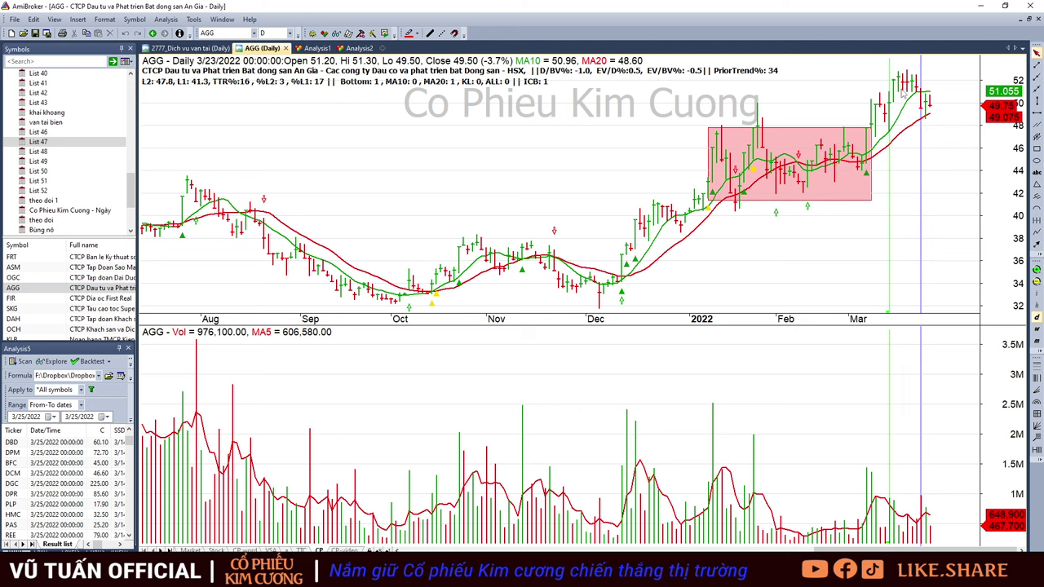
click(902, 95)
Review the FIR and SKG charts at 3/17/2022 and compare DAH's readings between 3/17/2022 and 3/21/2022.
click(30, 299)
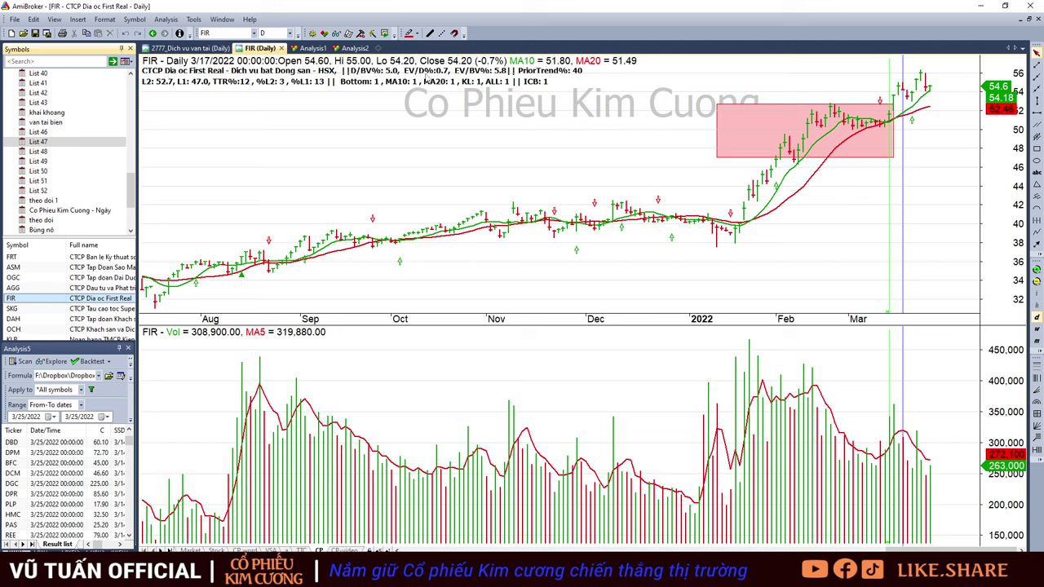
click(22, 313)
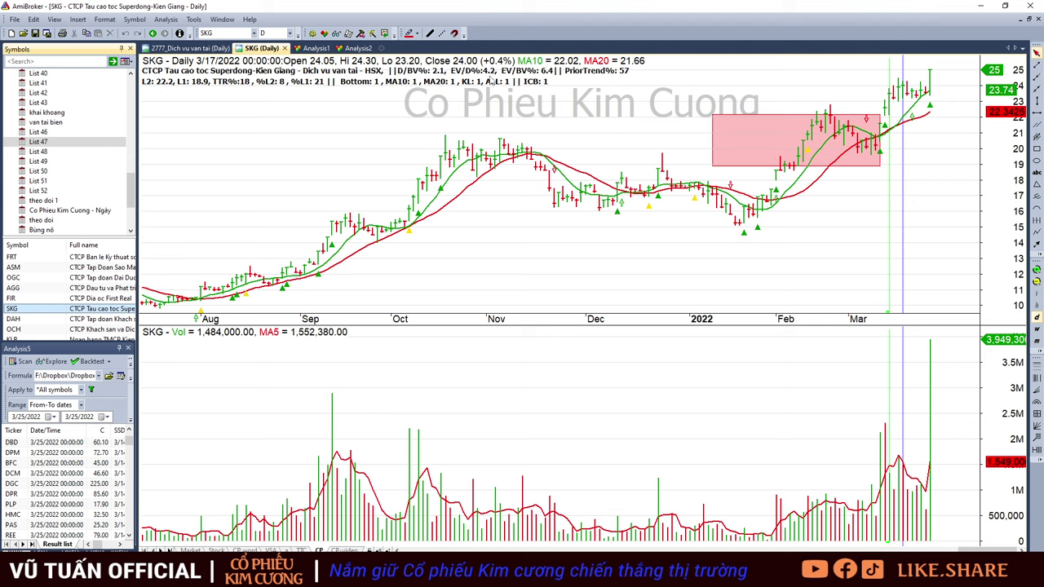
click(27, 320)
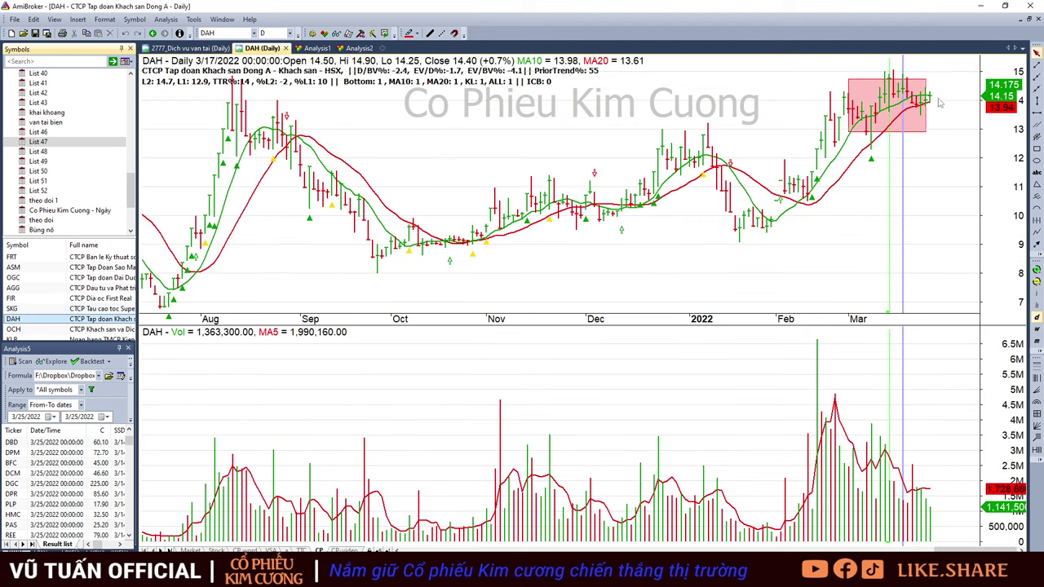
click(912, 106)
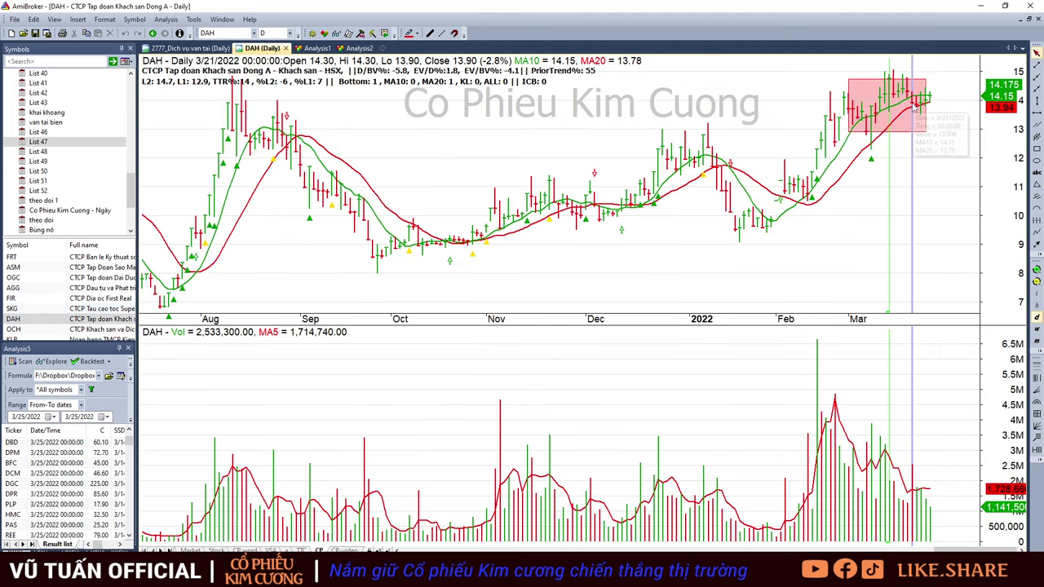
click(902, 75)
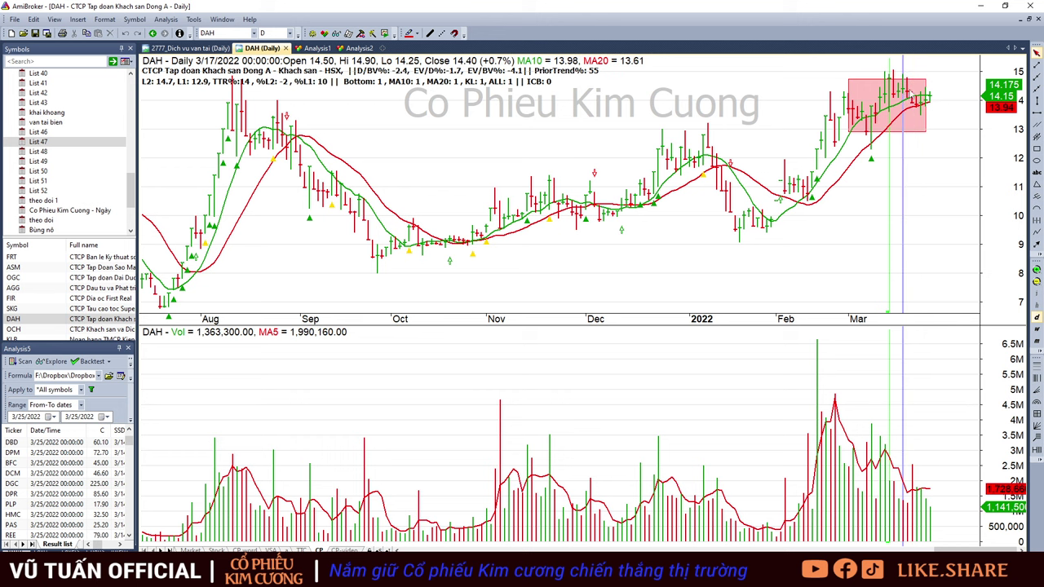
click(912, 113)
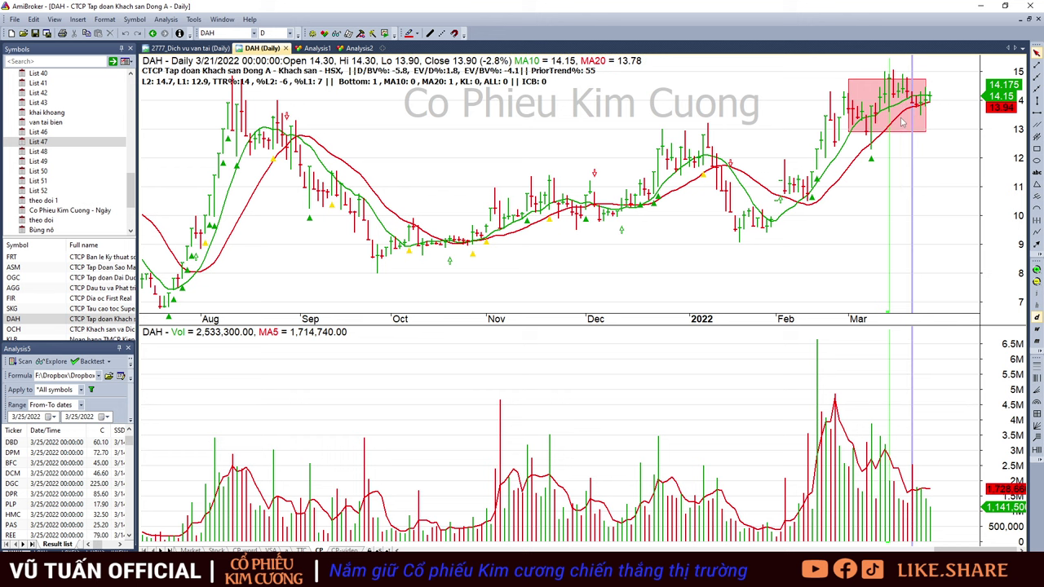
Look up OCH in the CP Kim Cương 18.03.2022 workbook and return to its AmiBroker chart to check 3/23/2022.
click(31, 328)
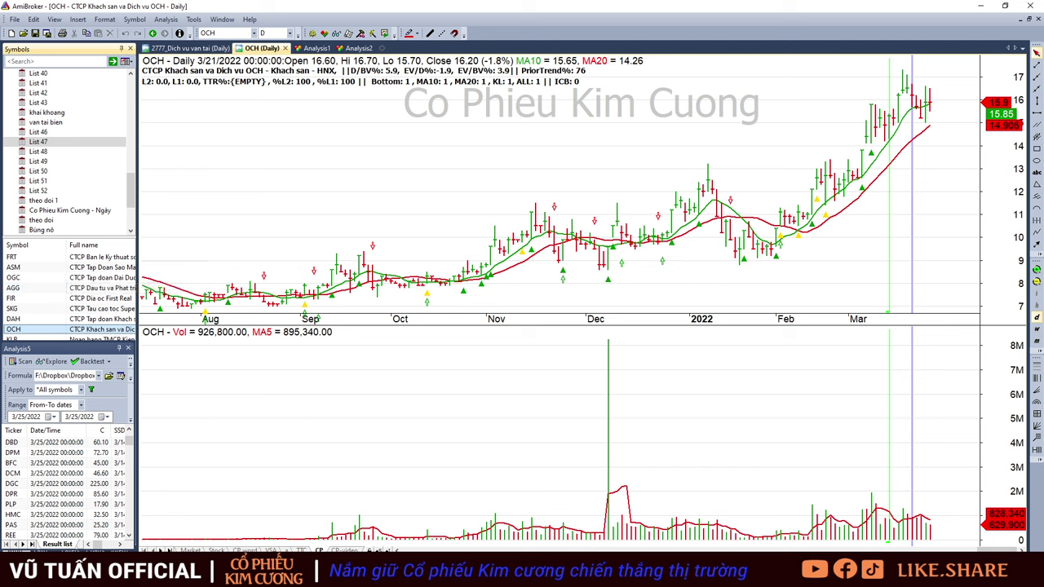
click(171, 571)
click(301, 539)
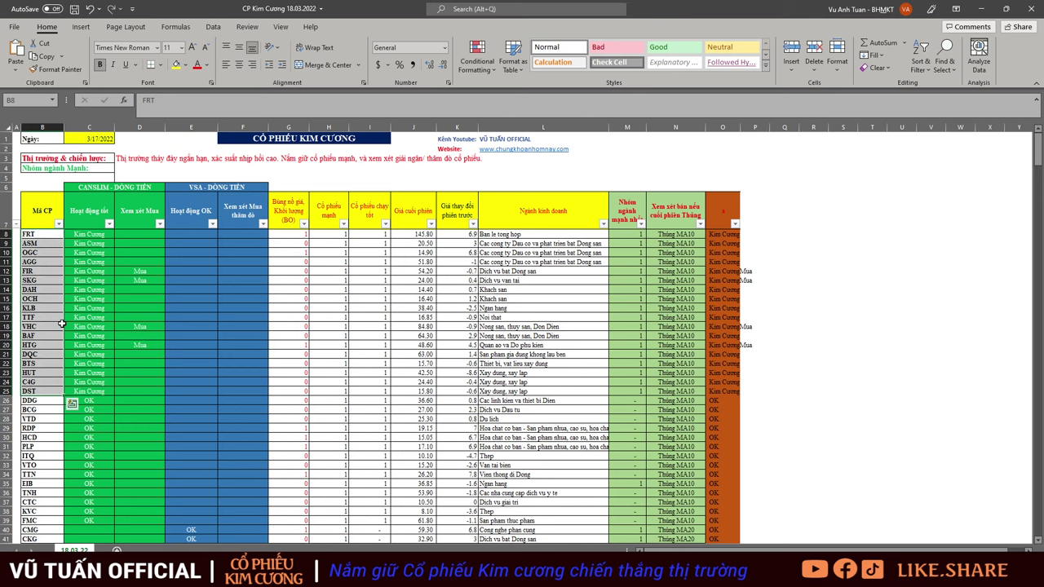
click(45, 297)
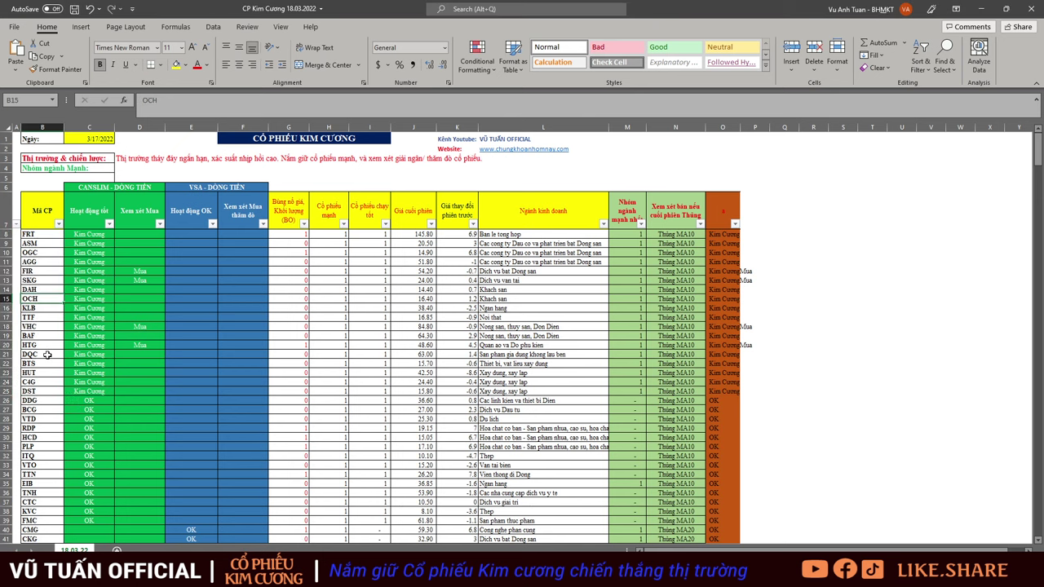
key(alt+Tab)
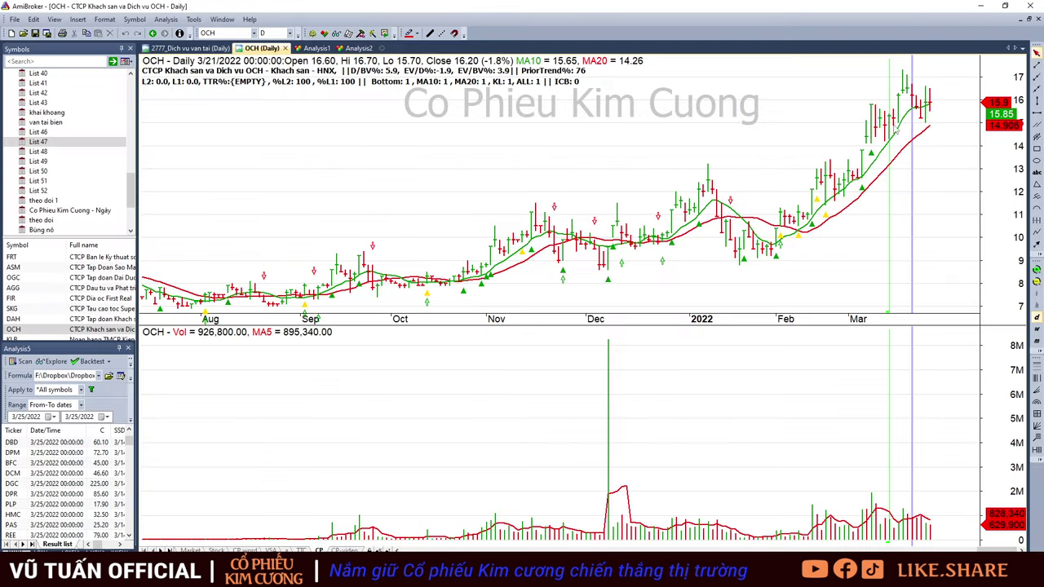
click(52, 319)
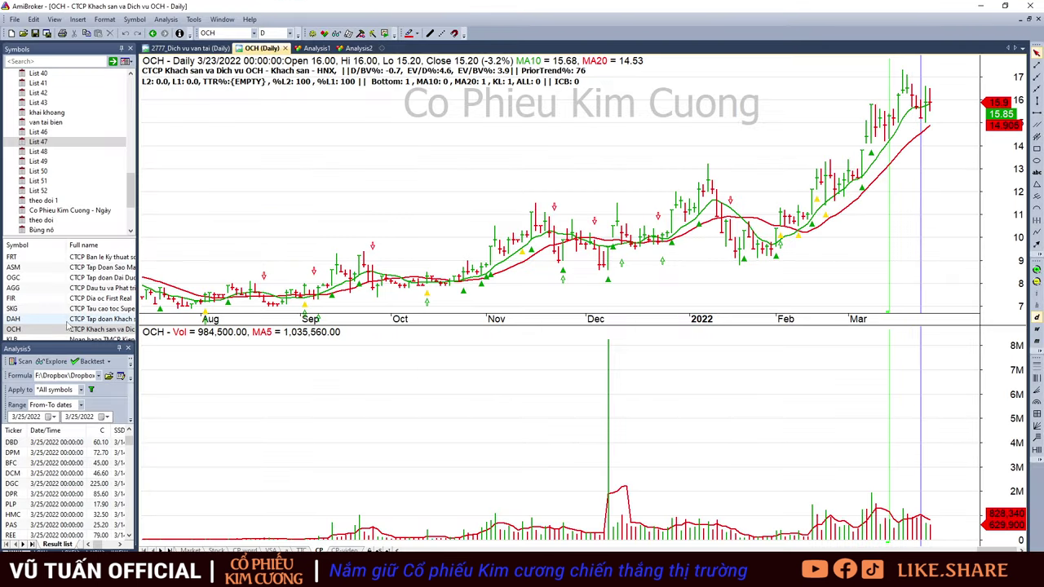
Examine the KLB chart's readings at 3/21/2022, 3/18/2022 and 3/17/2022.
click(53, 334)
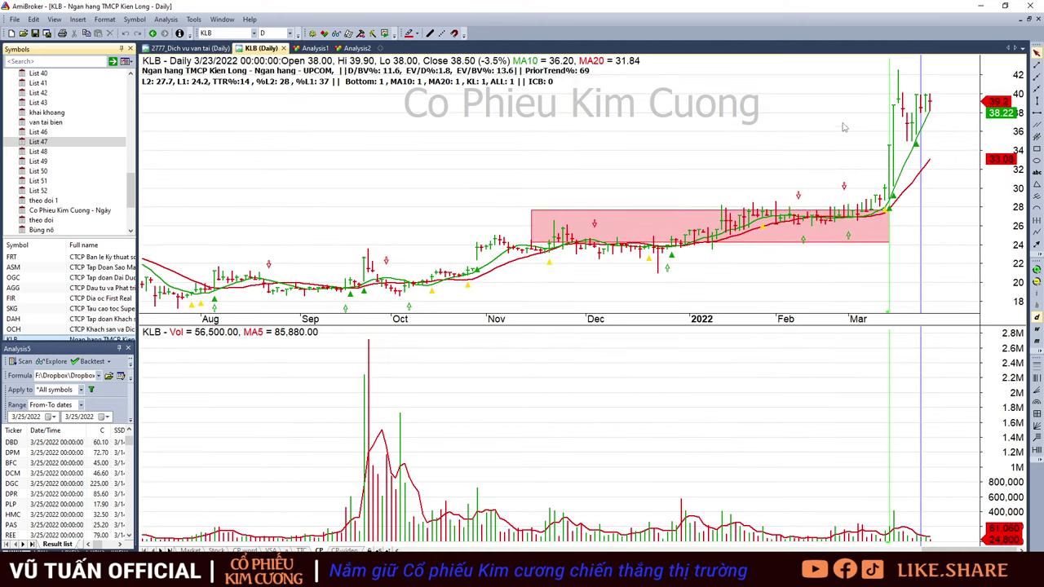
click(913, 129)
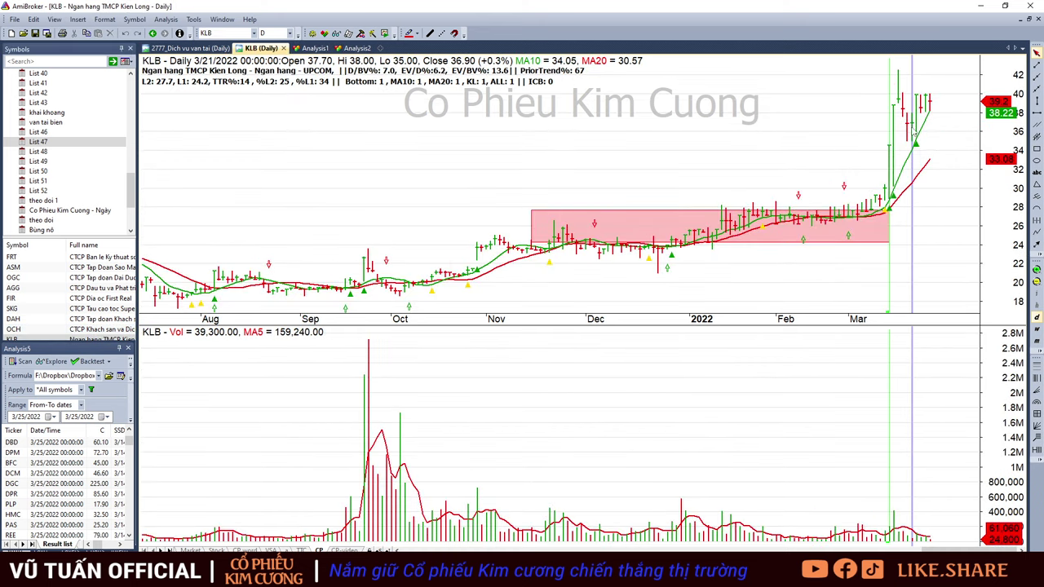
key(Left)
key(Left)
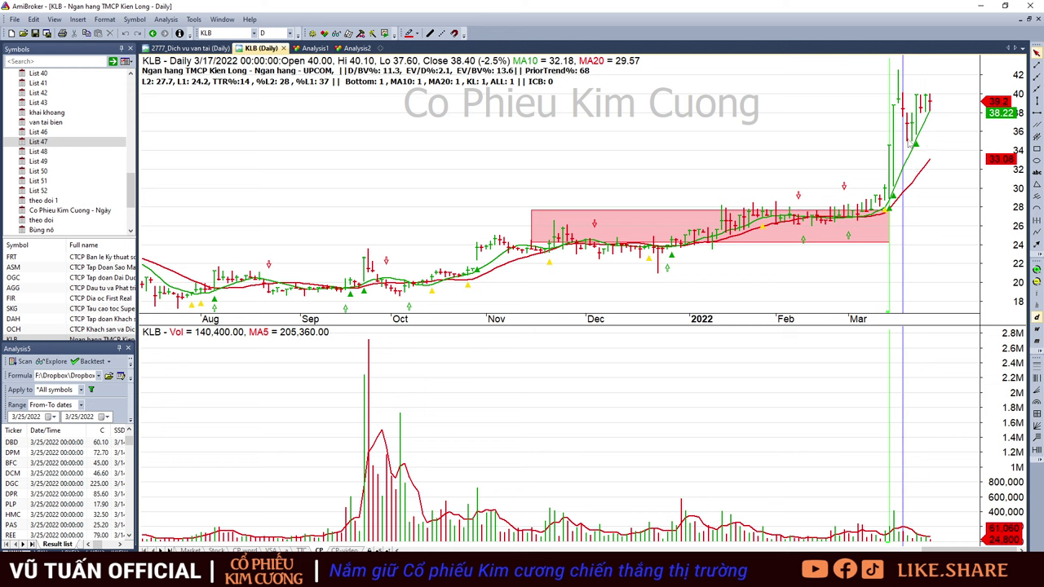
key(Right)
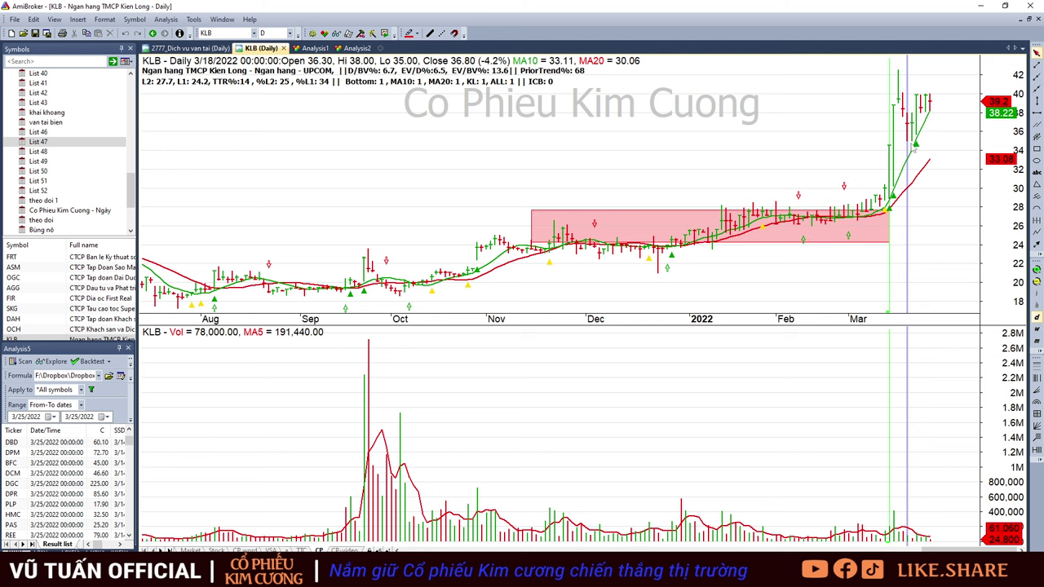
key(Left)
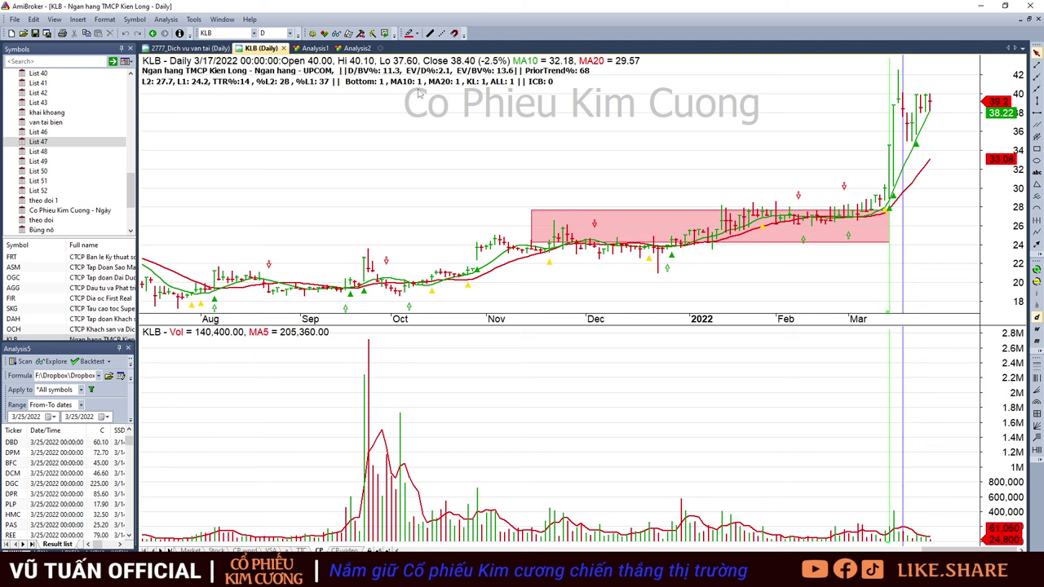
Undock the Analysis5 window from beneath the symbol list so all List 47 codes down to DST fit.
drag(80, 349, 249, 356)
click(45, 352)
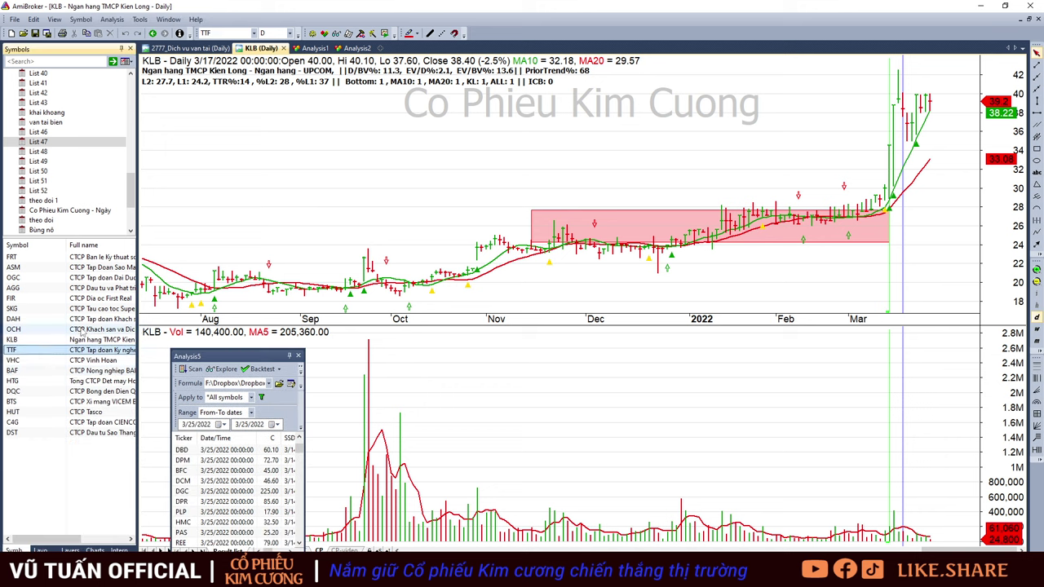
key(Down)
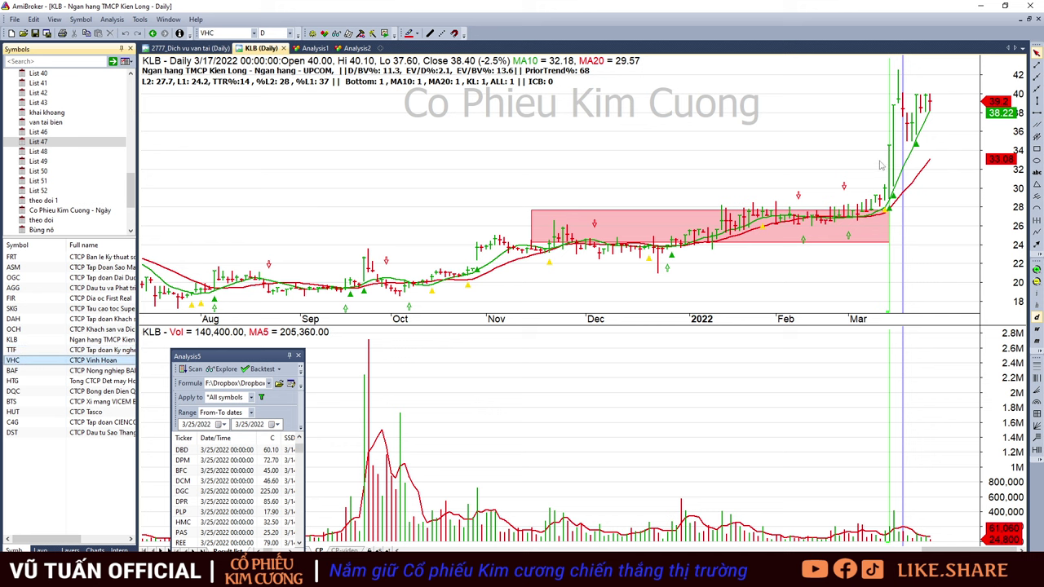
click(839, 153)
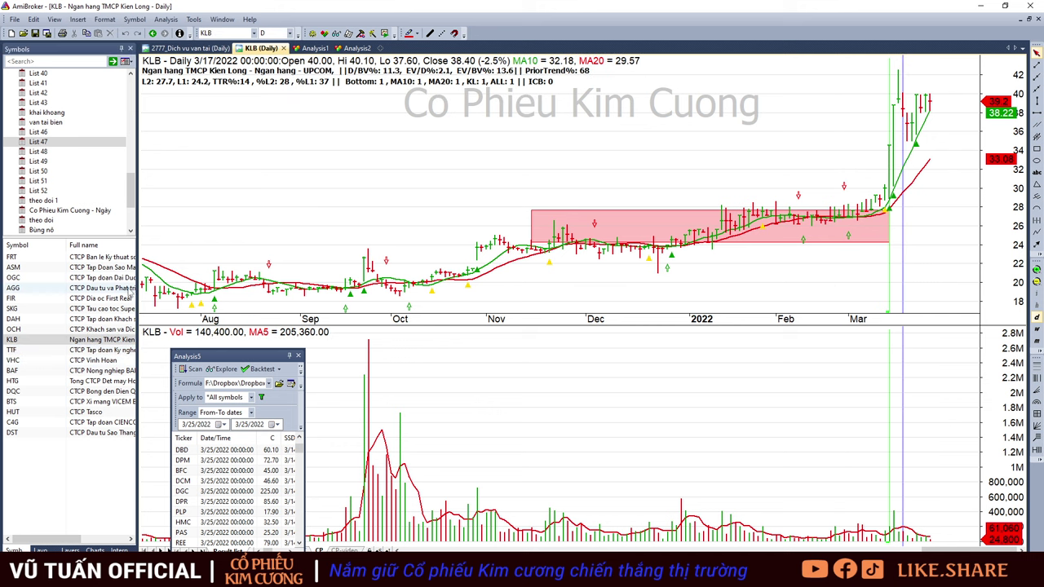
Review the OCH, KLB and TTF charts in List 47 at 3/17/2022.
click(25, 330)
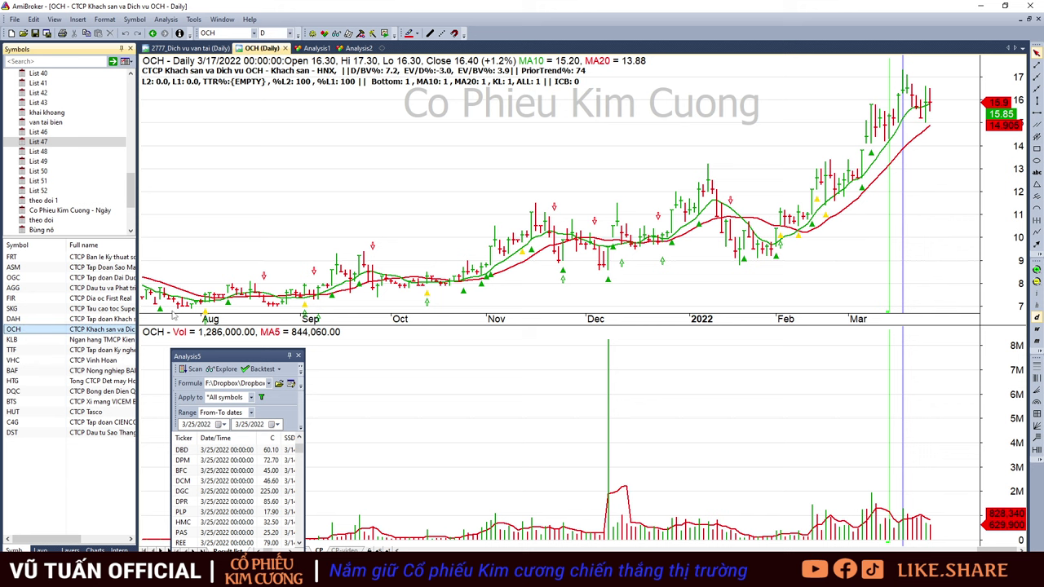
key(Down)
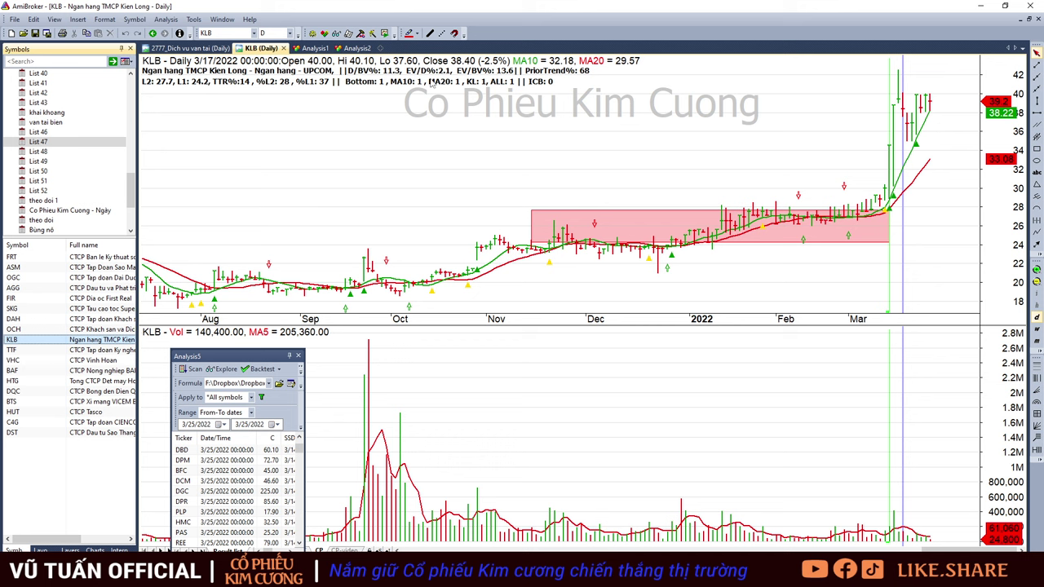
key(Down)
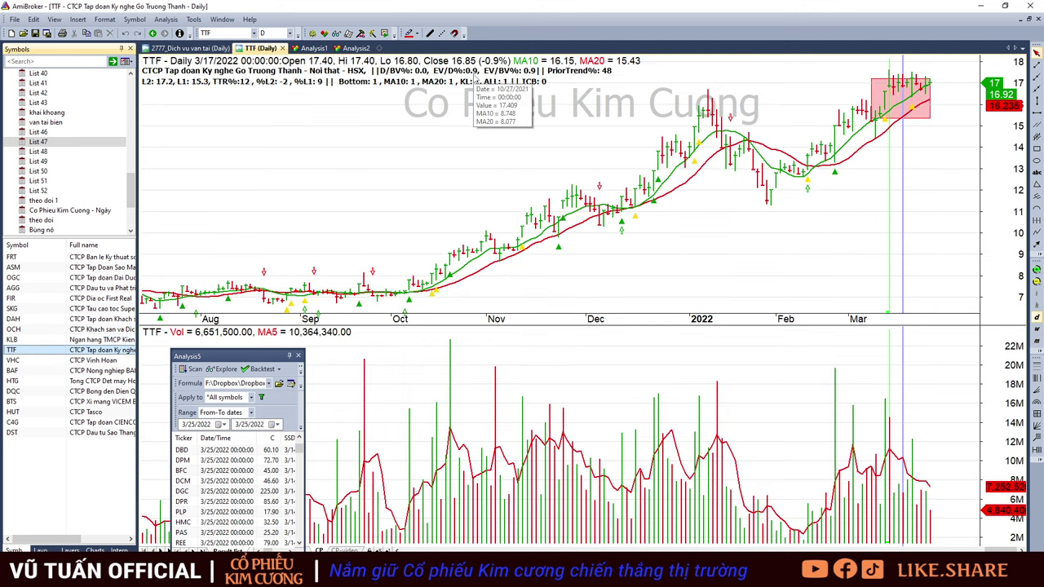
Review the VHC, BAF, HTG and DQC charts in List 47 at 3/17/2022.
key(Down)
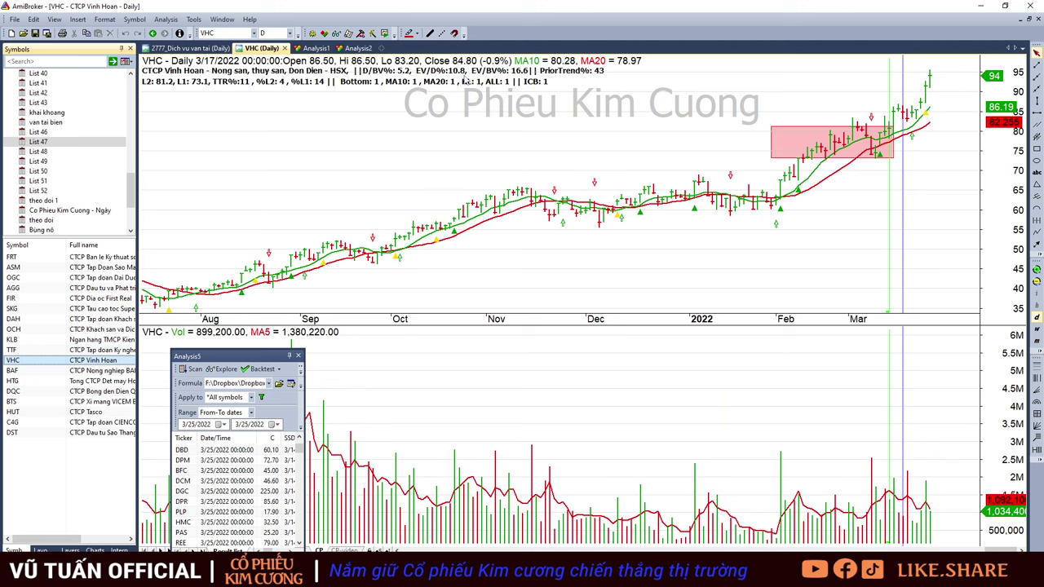
key(Down)
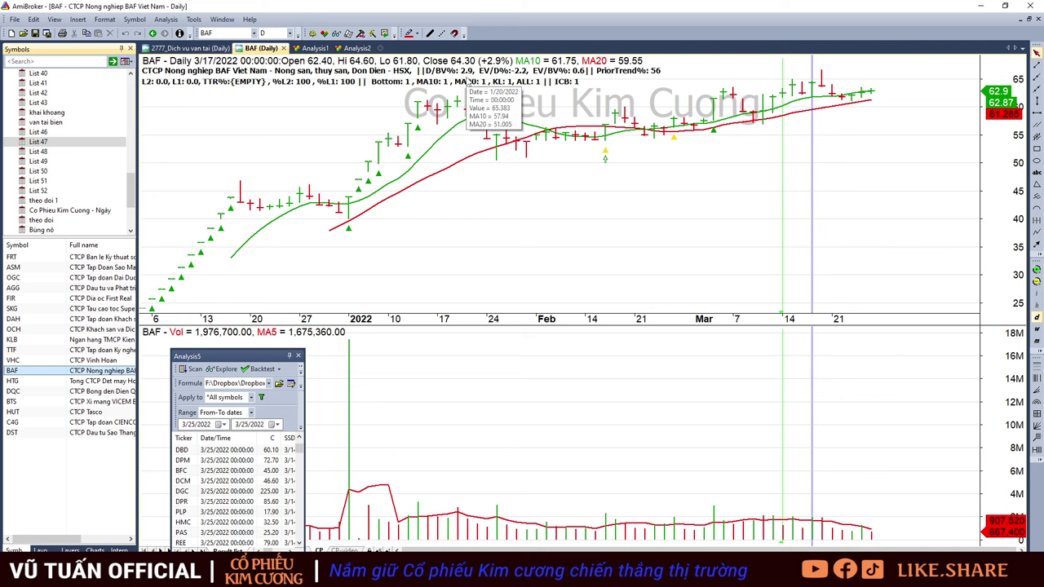
key(Down)
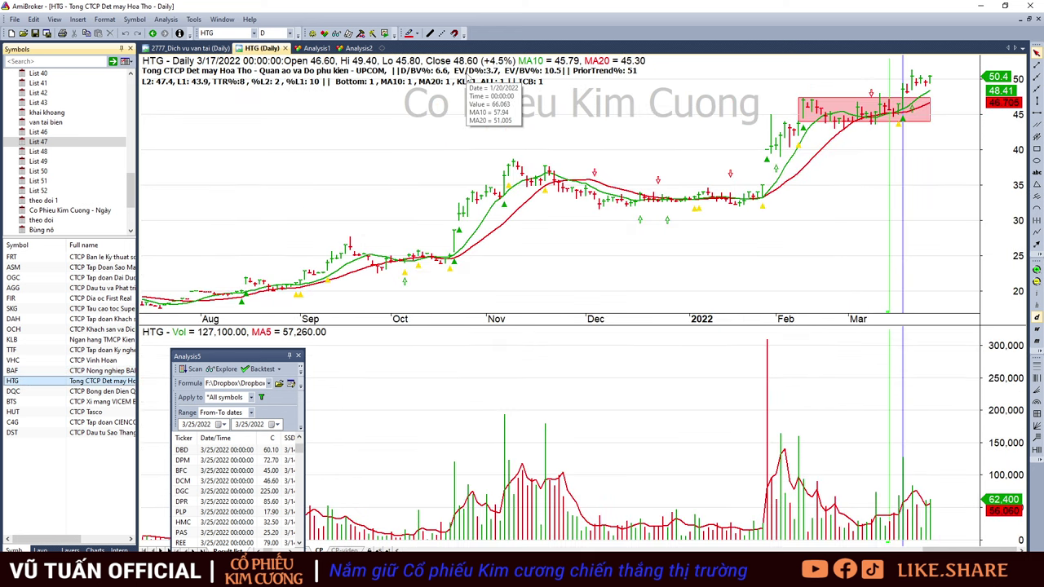
key(Down)
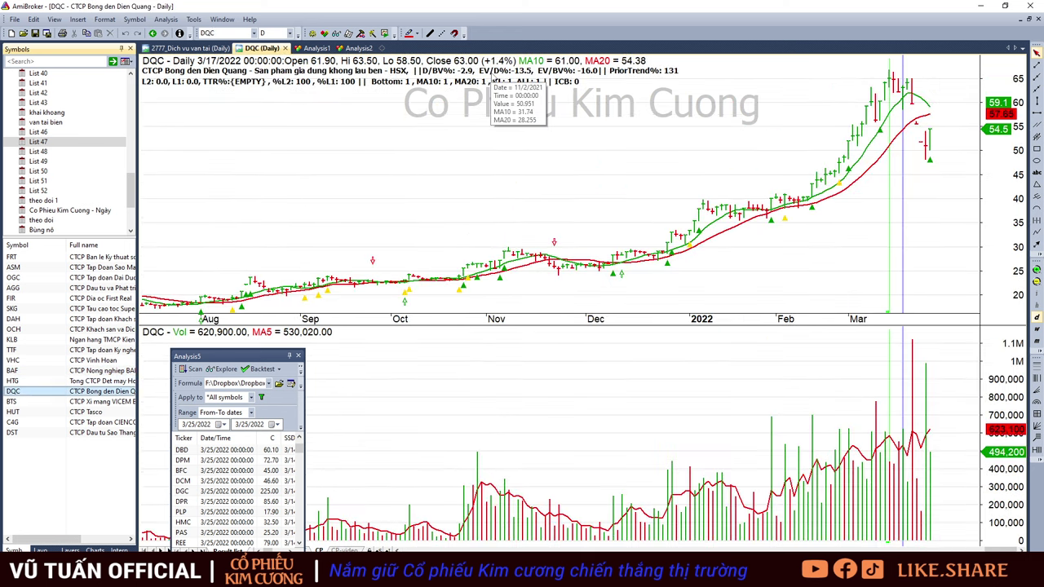
key(Up)
key(Down)
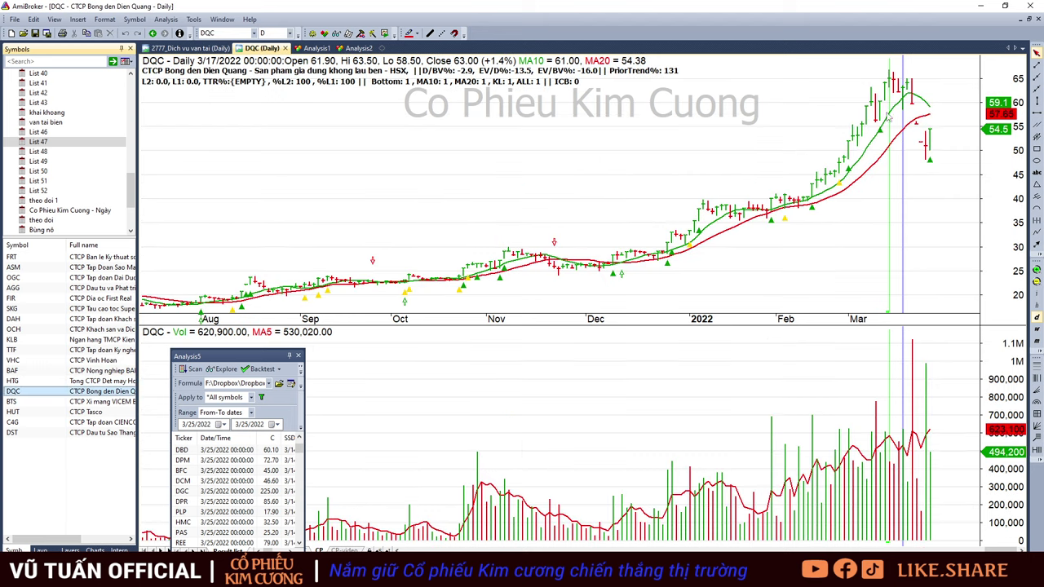
mouse_move(895, 118)
Check which codes are marked Mua in the Xem xét Mua column of the CP Kim Cương 18.03.2022 workbook.
mouse_move(176, 577)
click(294, 528)
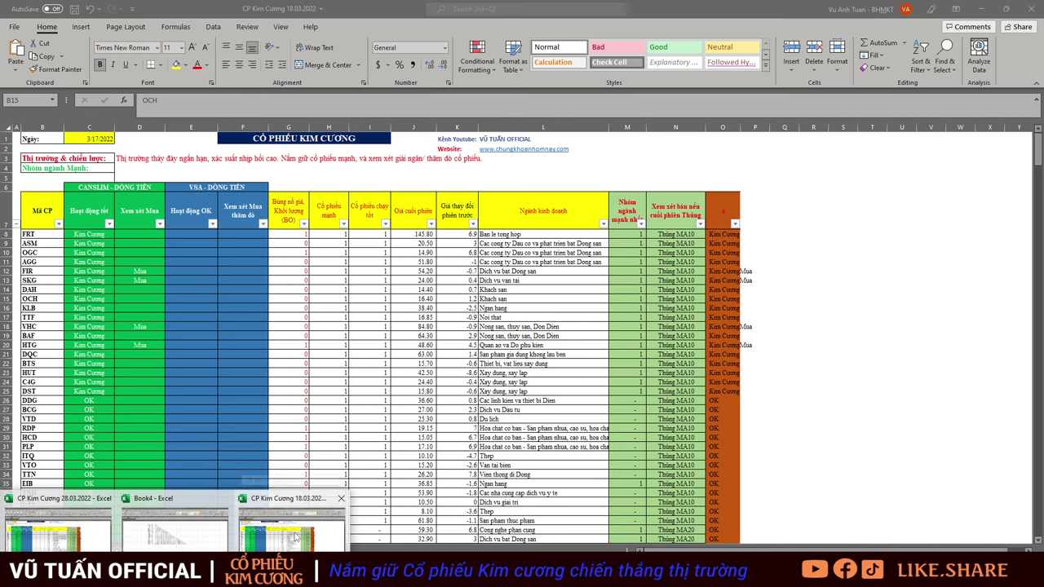
drag(140, 272, 147, 349)
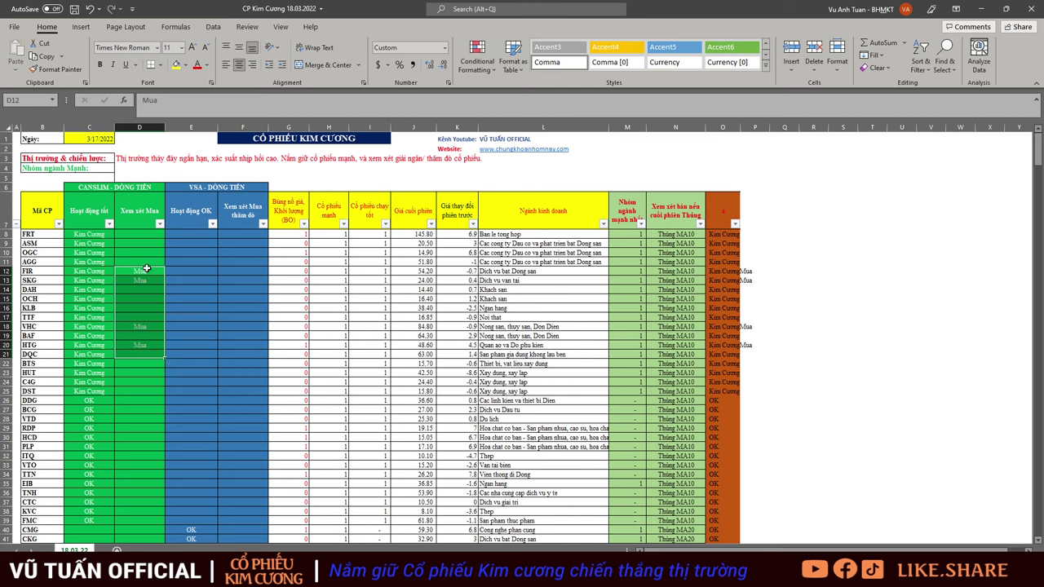
mouse_move(175, 575)
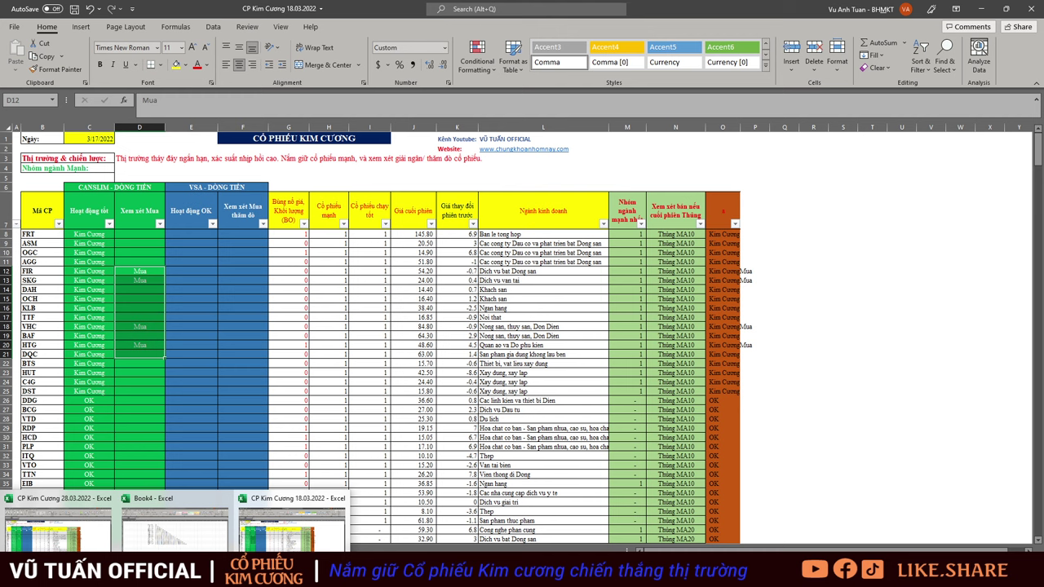
click(177, 522)
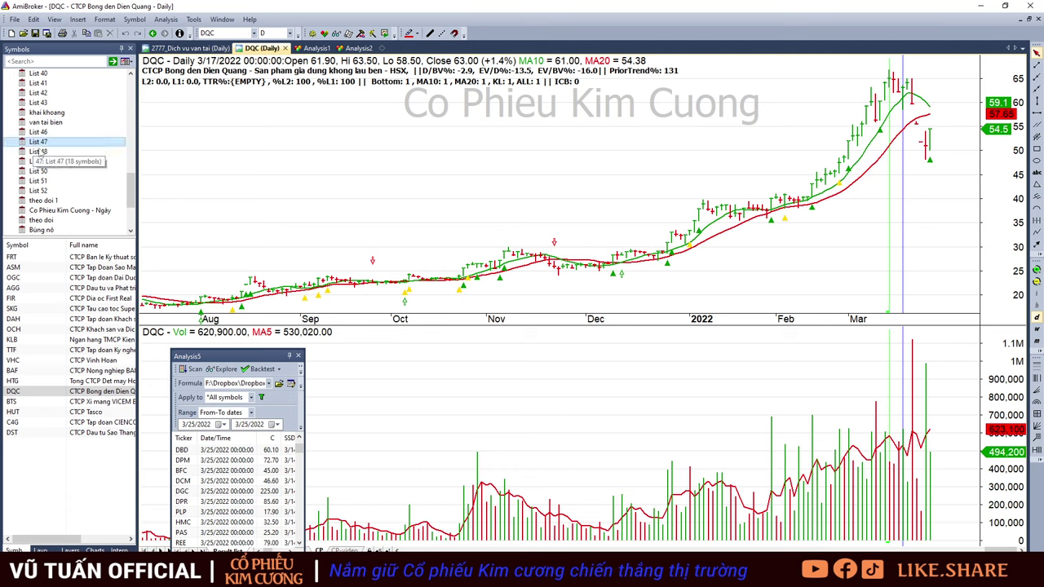
Erase all symbols from the List 47 watchlist in AmiBroker.
click(37, 143)
right_click(39, 143)
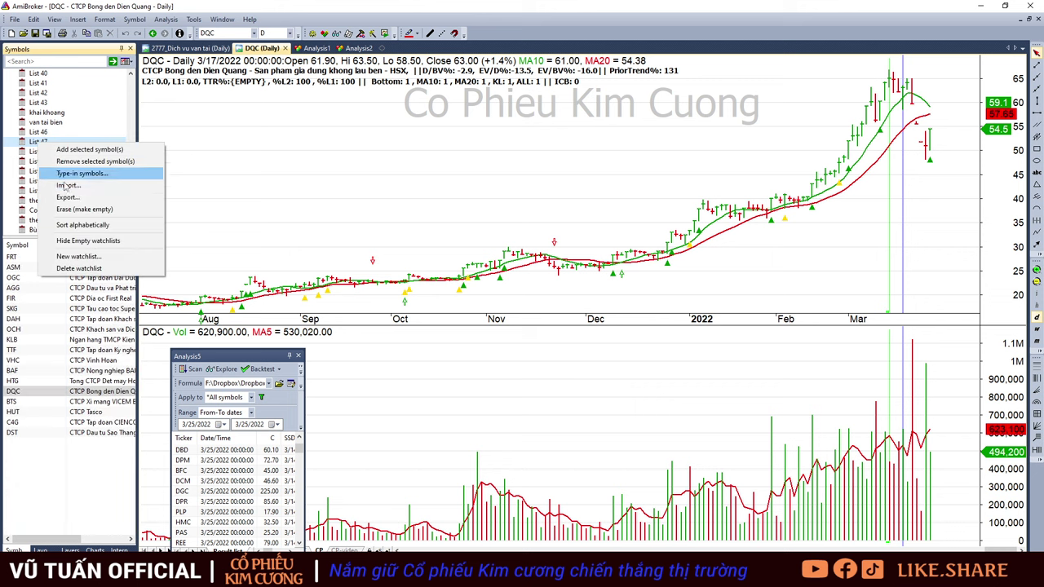
click(118, 210)
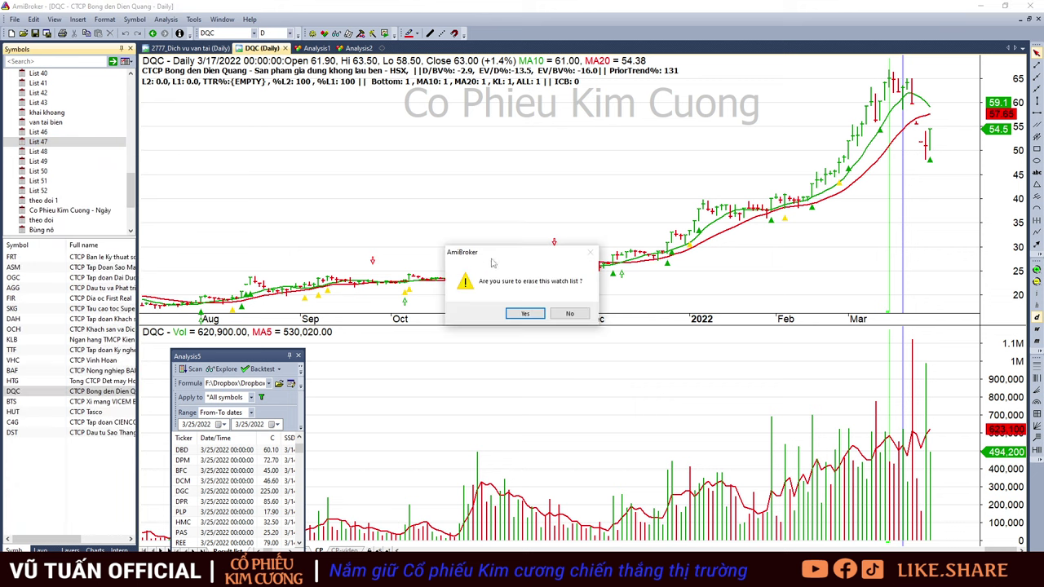
click(526, 311)
Rename the emptied List 47 watchlist as kiem chung.
click(37, 151)
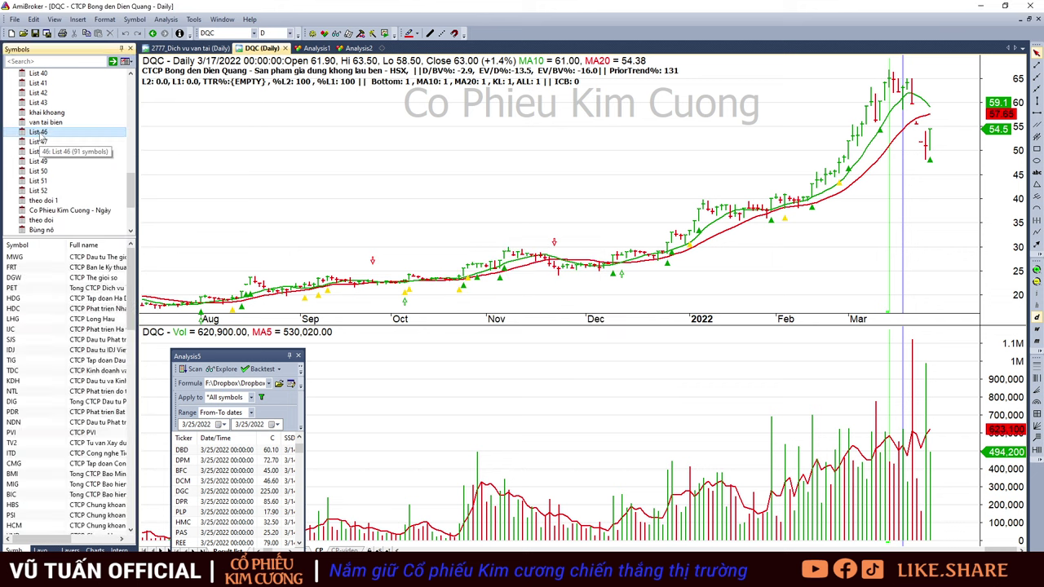
click(41, 142)
click(45, 143)
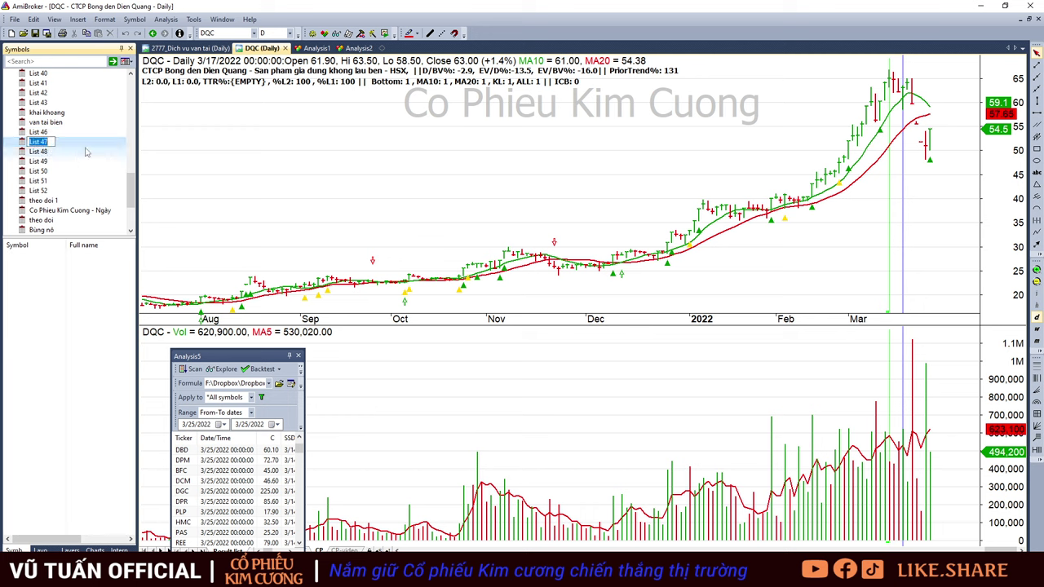
text(kiem chung)
key(Return)
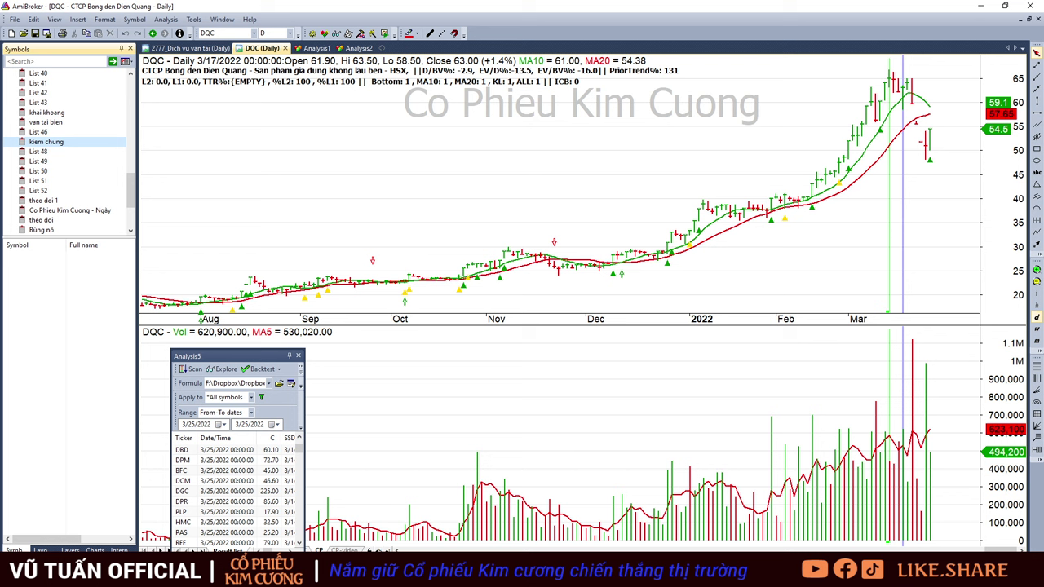
Switch to the CP Kim Cương 18.03.2022 workbook in Excel and filter the Xem xét Mua column to show only Mua.
mouse_move(175, 575)
click(285, 514)
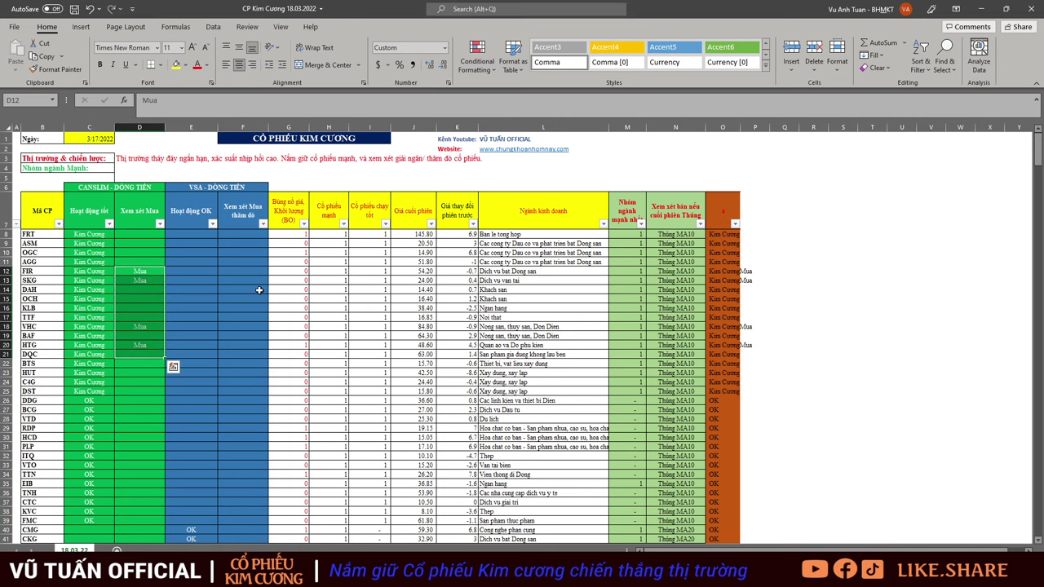
click(159, 224)
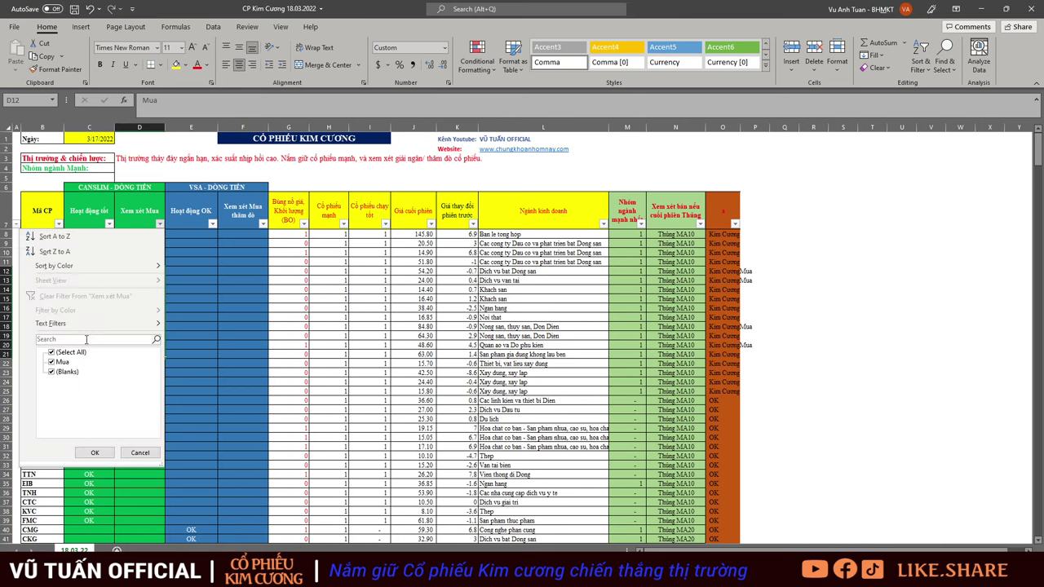
click(51, 351)
click(51, 361)
click(94, 453)
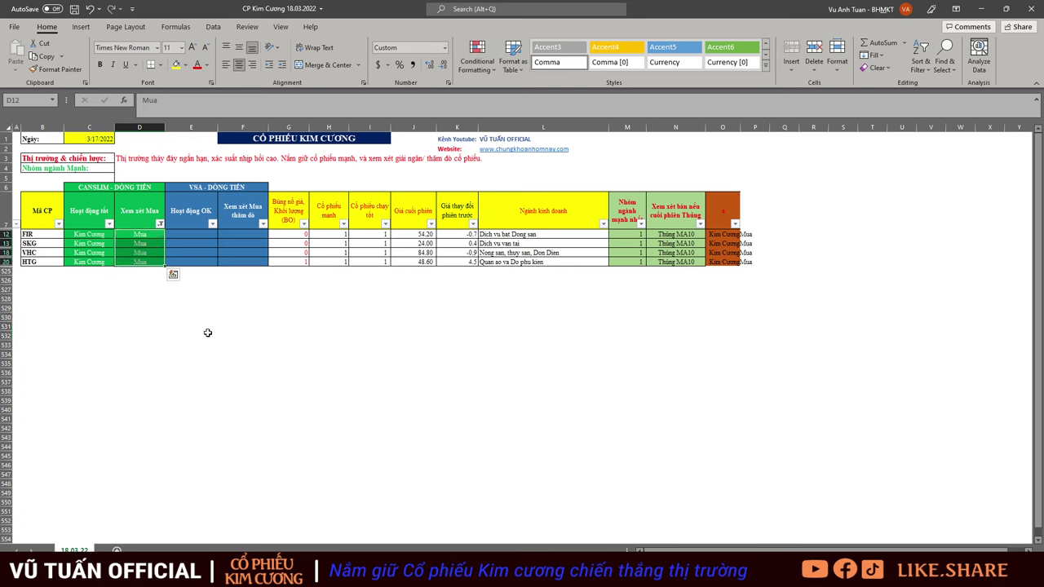
click(208, 332)
Copy the four filtered stock codes, and clear the old codes from H4:H21 under heading a in Book4.
drag(36, 234, 38, 262)
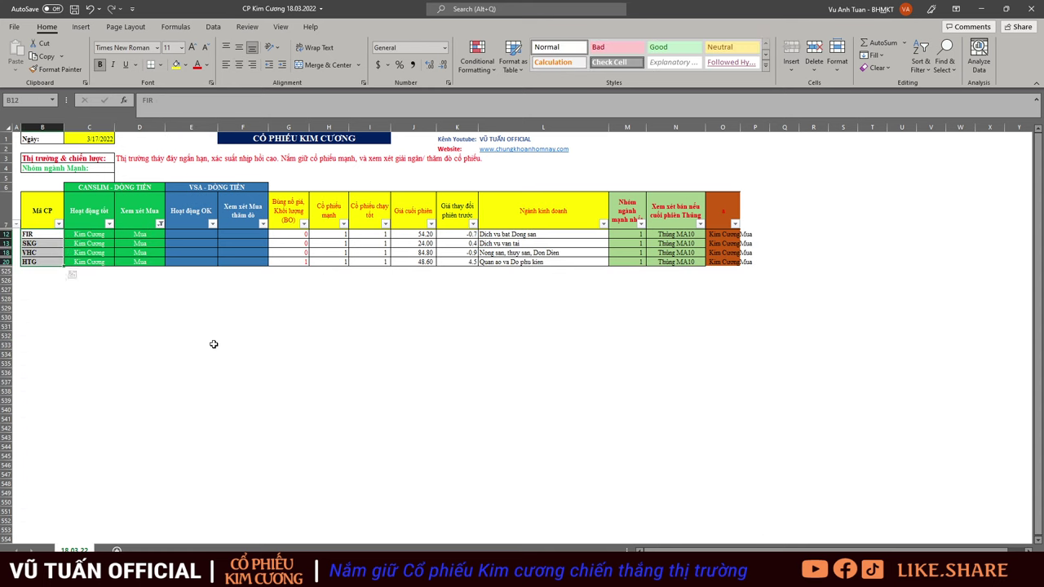
key(ctrl+c)
mouse_move(261, 574)
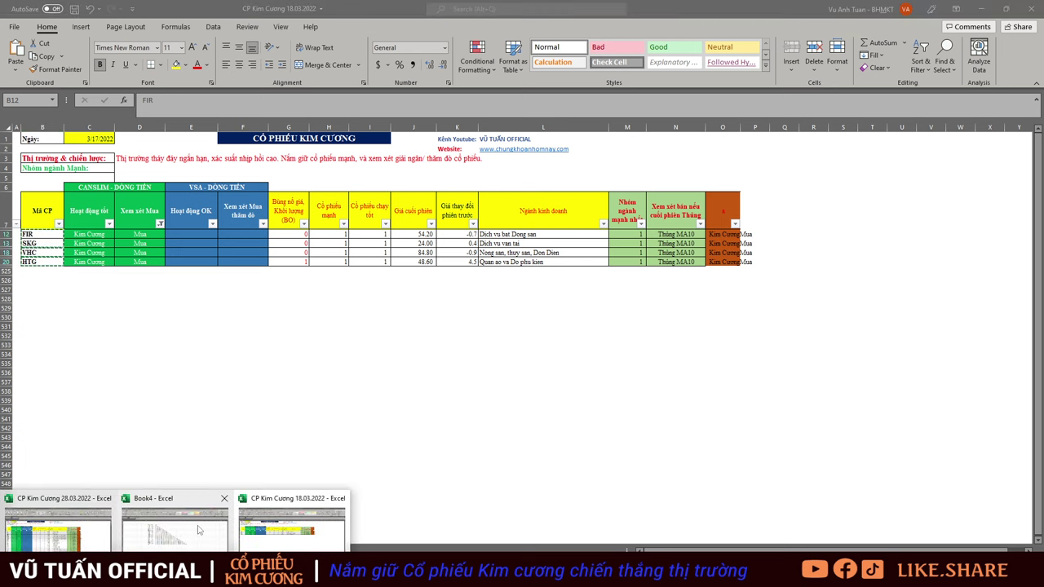
click(269, 526)
drag(269, 172, 267, 357)
key(Delete)
click(287, 171)
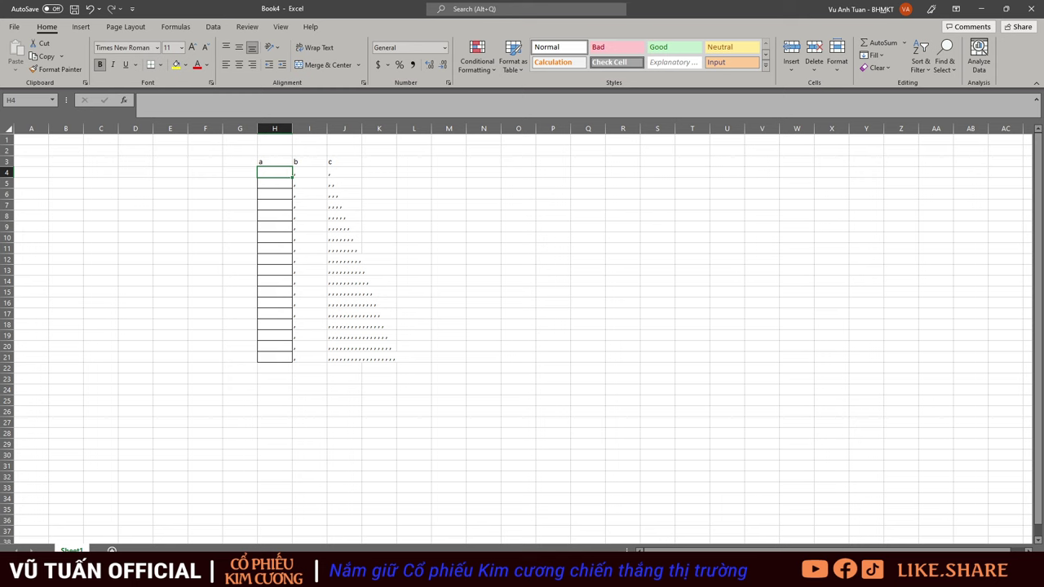
Copy the codes FIR, SKG, VHC and HTG from the 18.03.2022 workbook again and paste them into Book4 from cell H4.
mouse_move(207, 541)
click(242, 529)
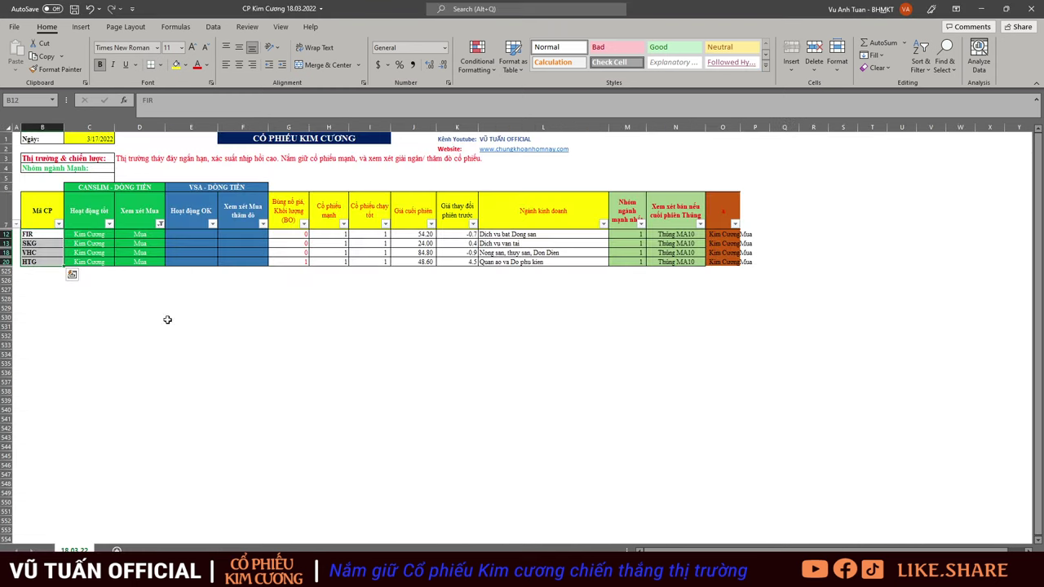
key(ctrl+c)
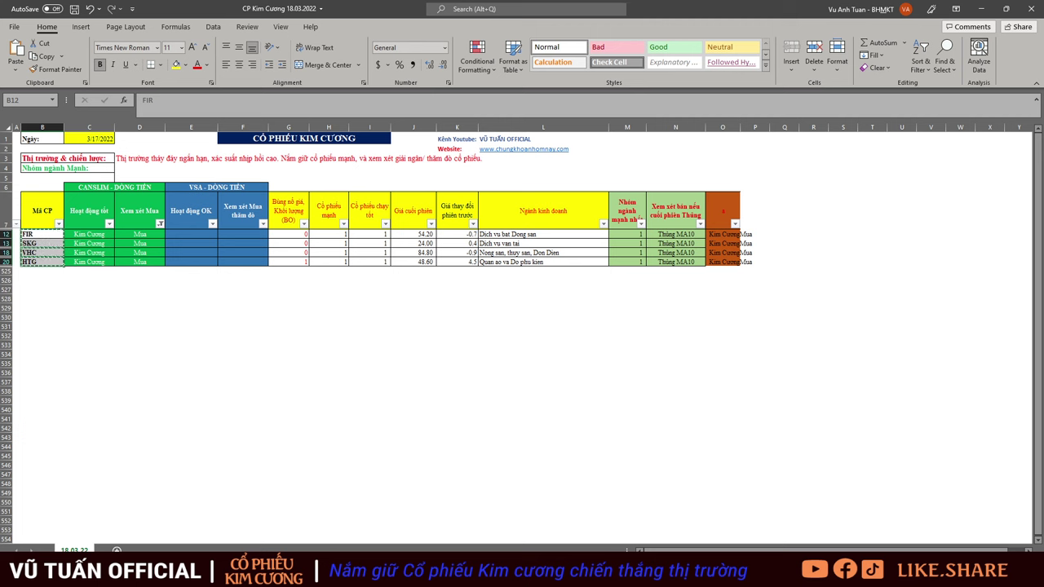
mouse_move(175, 570)
click(175, 530)
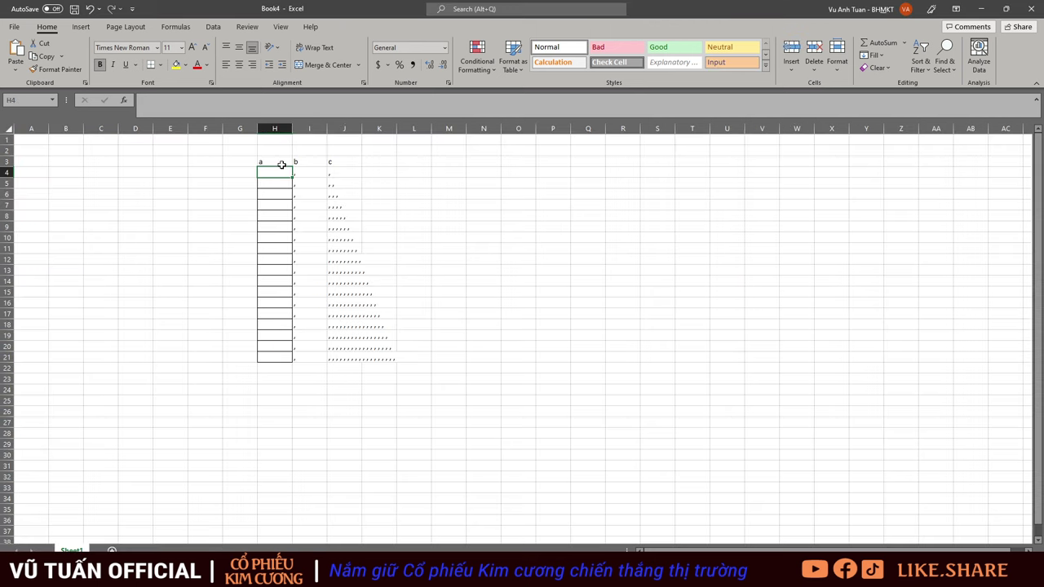
key(ctrl+v)
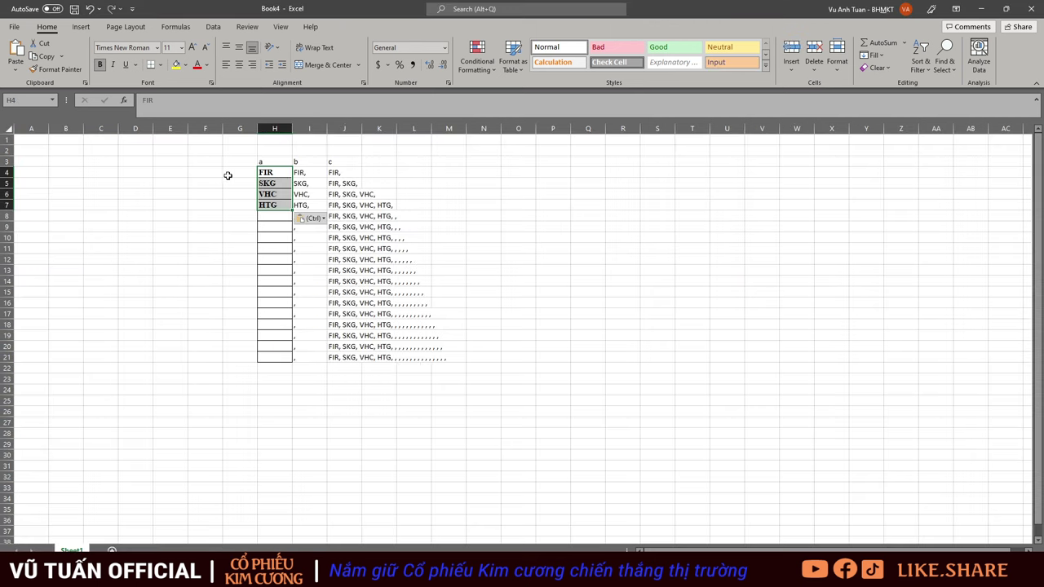
Fill G4:G7 beside the four pasted codes with 17.3.
drag(229, 173, 242, 204)
text(17.)
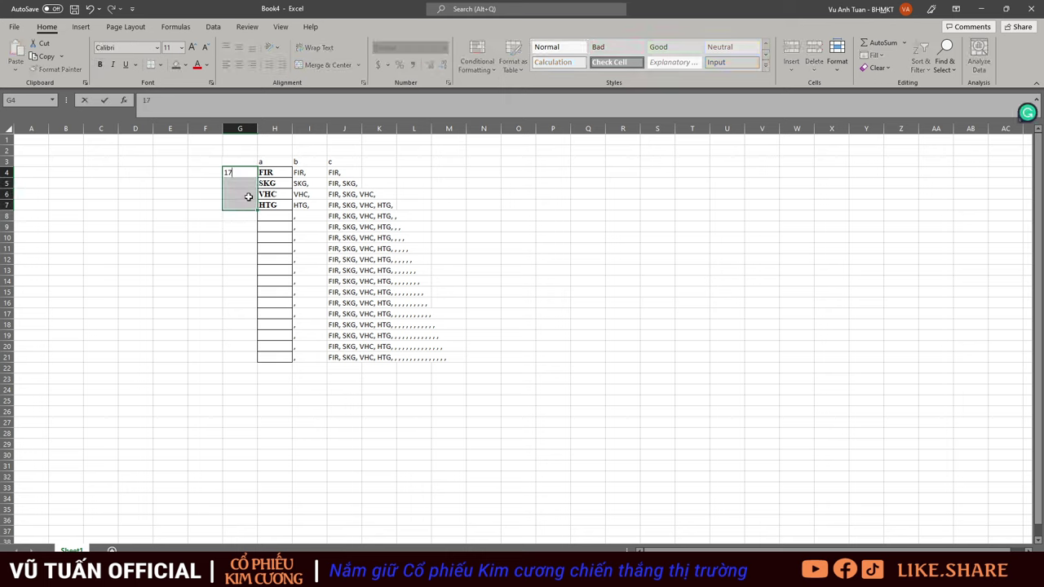
text(3)
key(ctrl+Return)
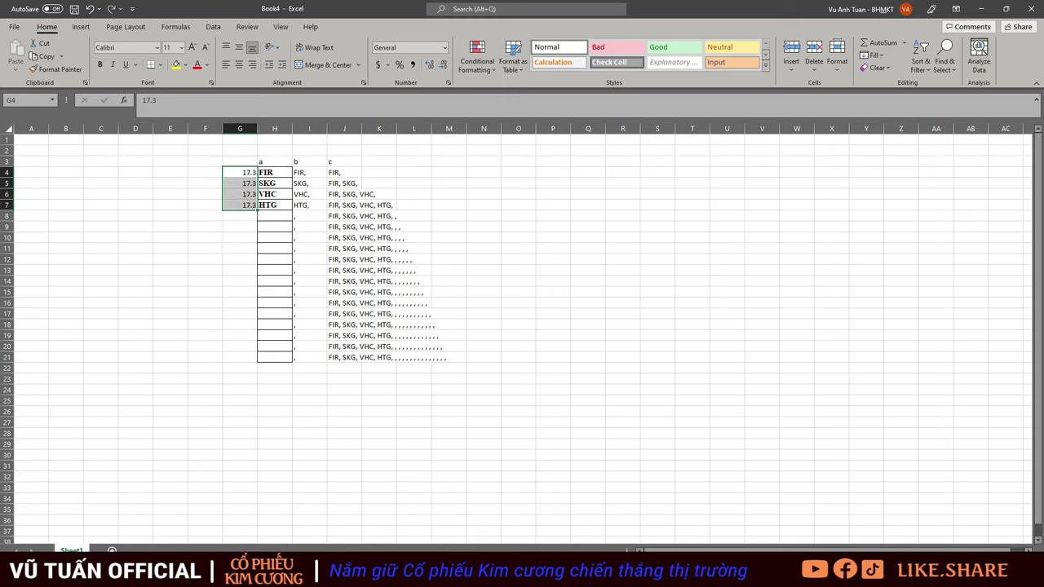
Open the CP Kim Cương 21.03.2022 workbook and filter its Xem xét Mua column to show only Mua.
key(alt+Tab)
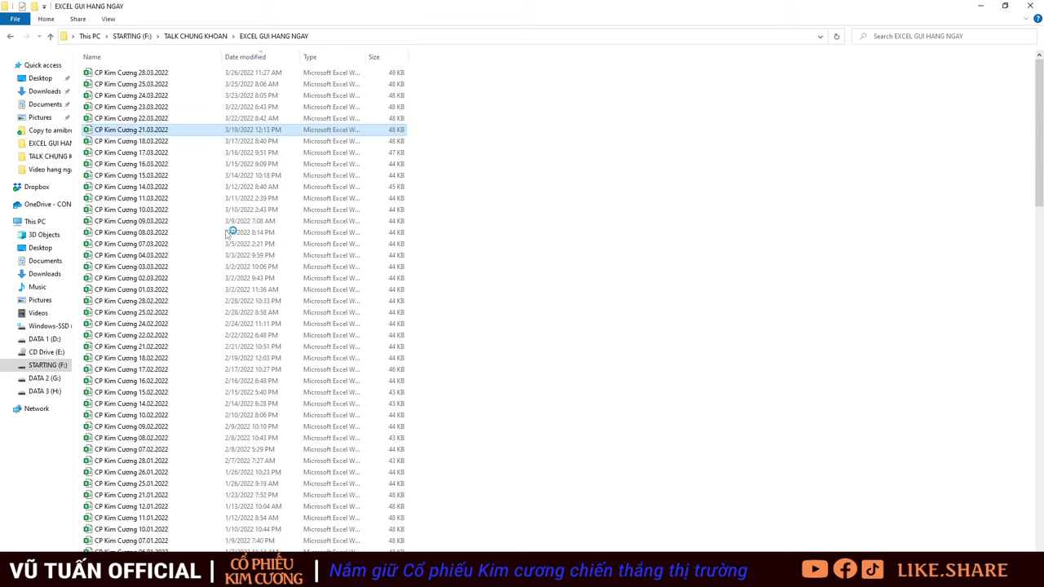
key(alt+Tab)
click(169, 248)
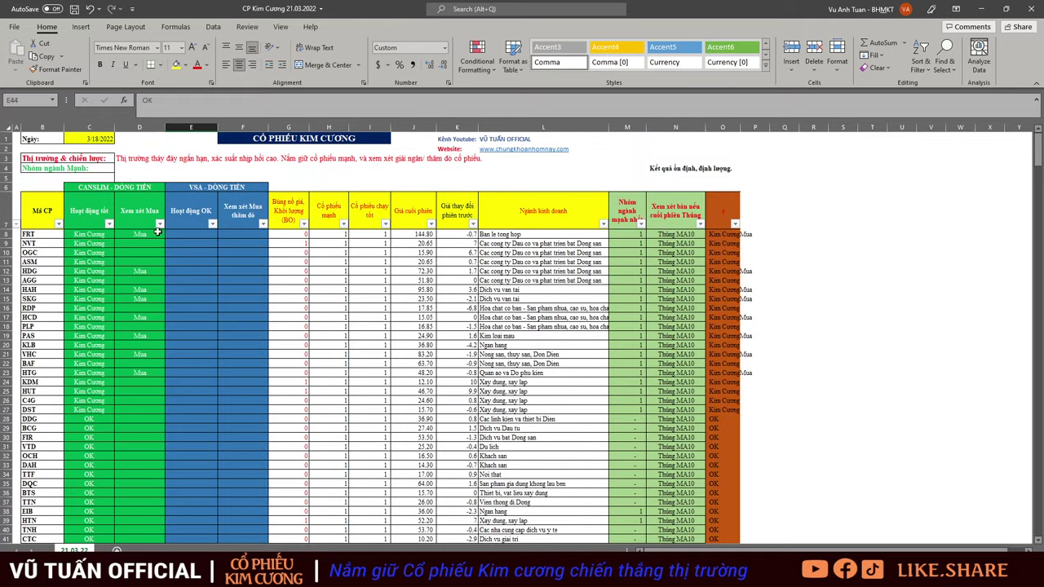
click(159, 225)
click(67, 372)
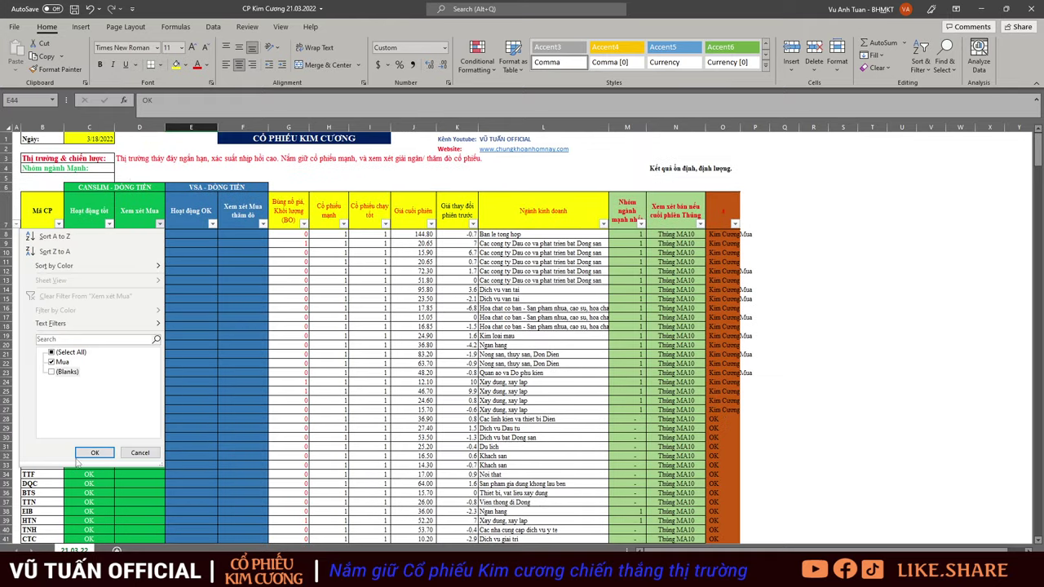
click(95, 452)
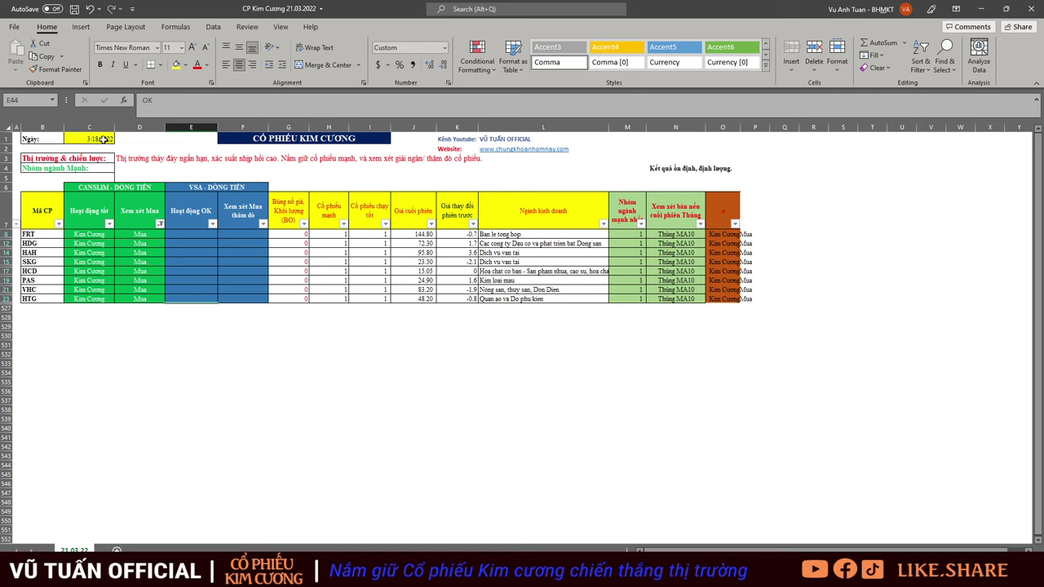
Copy the filtered codes FRT through HTG from the 21.03.2022 workbook and paste them into Book4 from cell H8.
drag(44, 233, 41, 299)
key(ctrl+c)
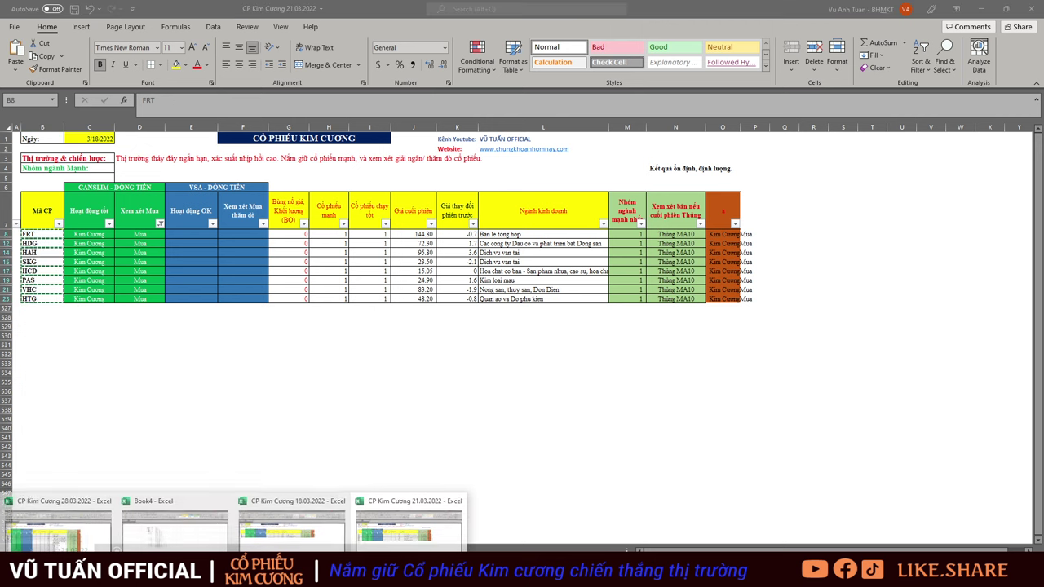
click(193, 545)
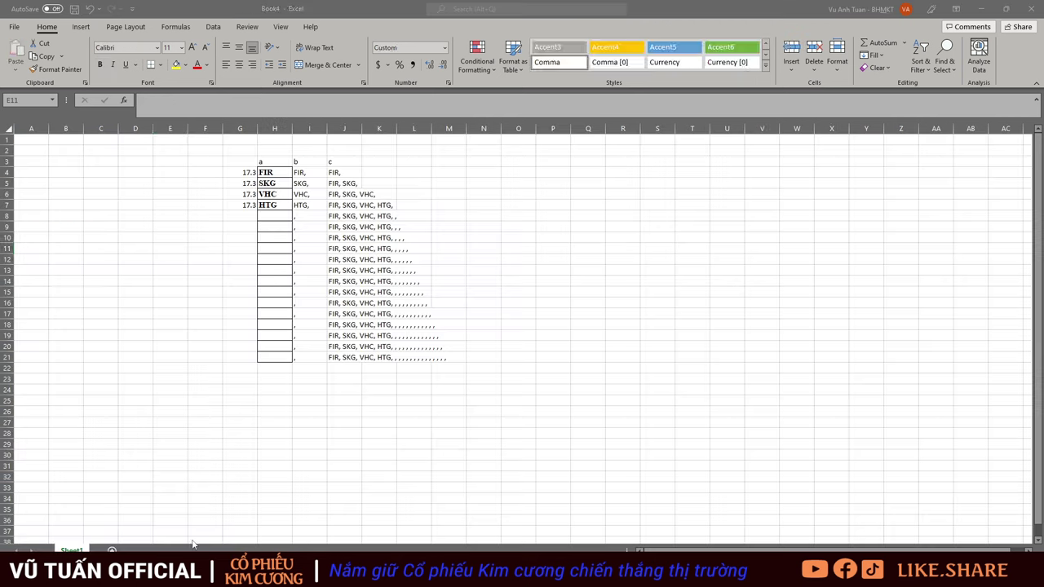
click(275, 217)
key(ctrl+v)
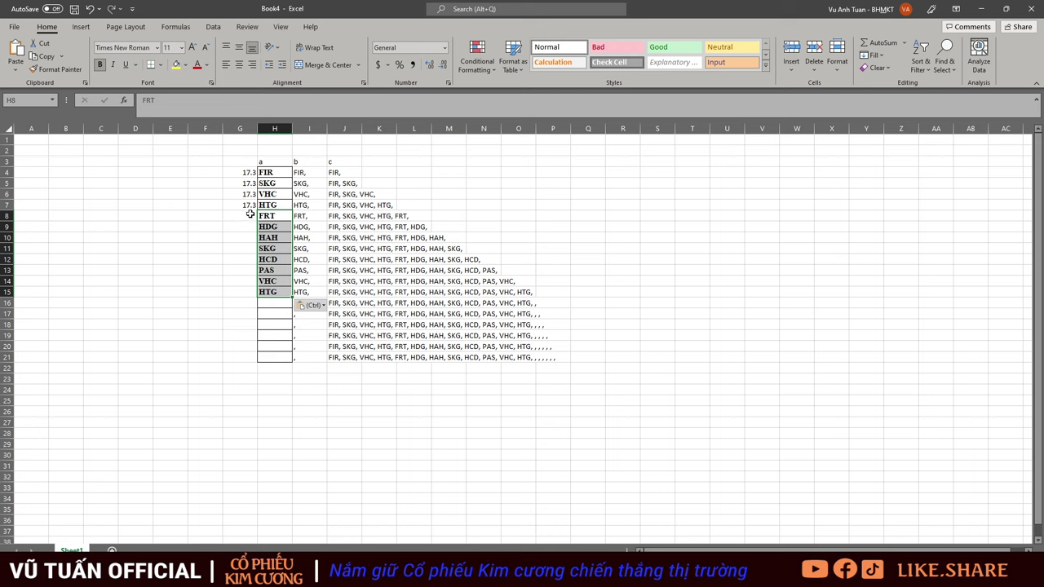
Fill G8:G15 beside the newly pasted codes with 21.3.
drag(244, 214, 248, 289)
text(2)
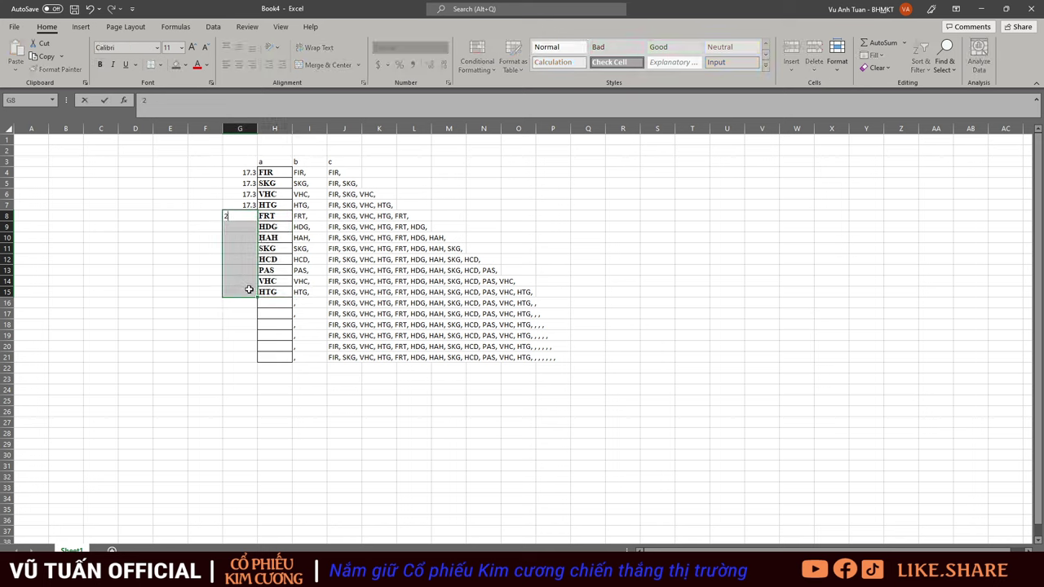
text(1.3)
key(ctrl+Return)
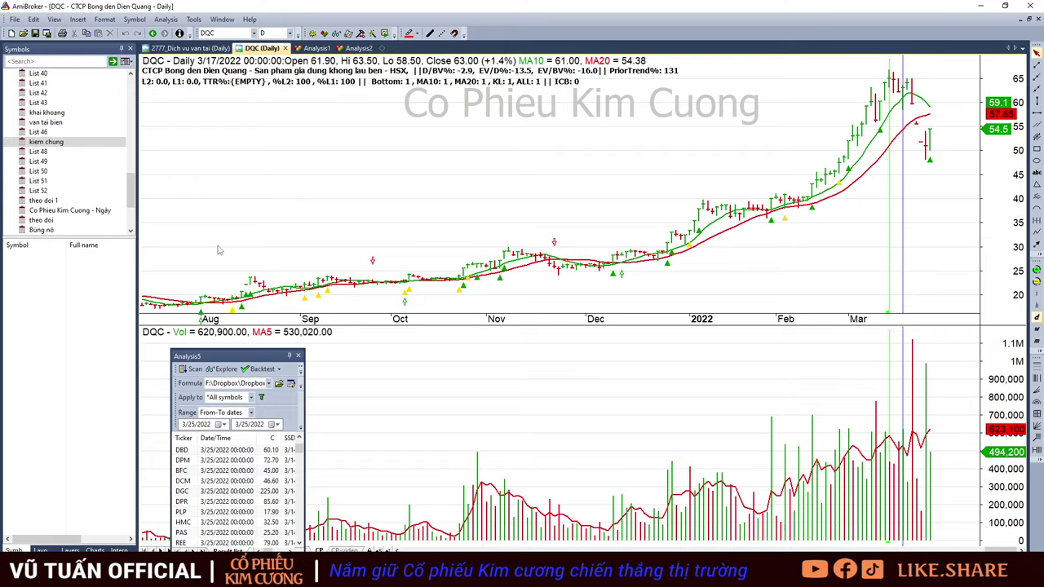
Open the CP Kim Cương 22.03.2022 workbook and filter its Xem xét Mua column to show only Mua.
key(alt+Tab)
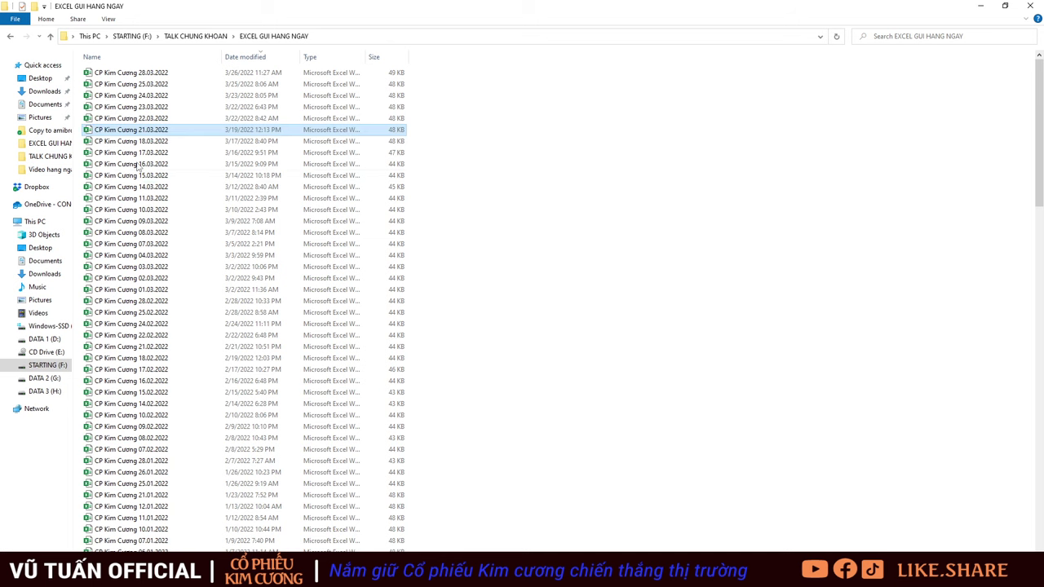
key(alt+Tab)
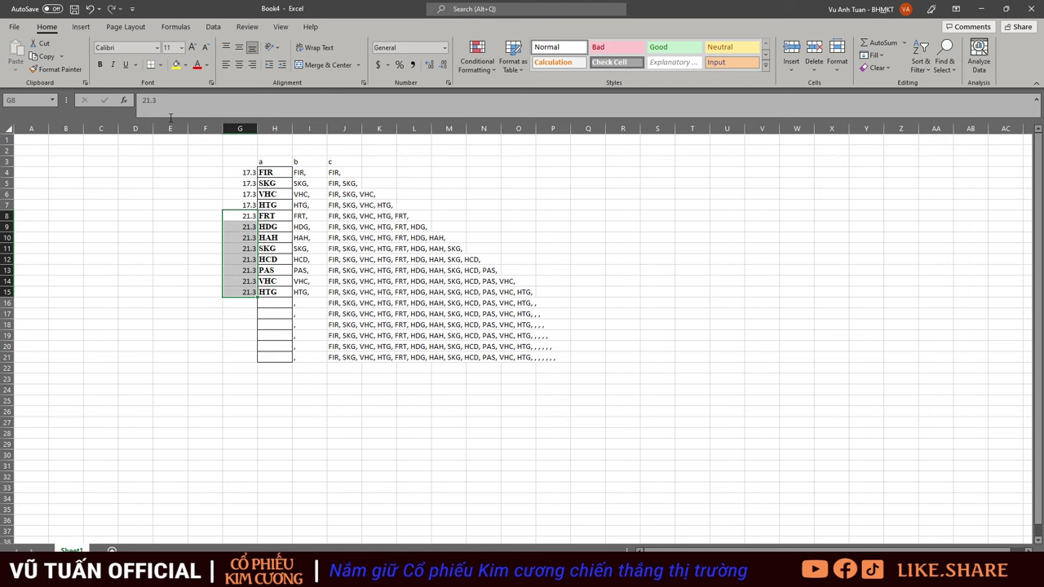
click(101, 278)
click(102, 237)
key(alt+Tab)
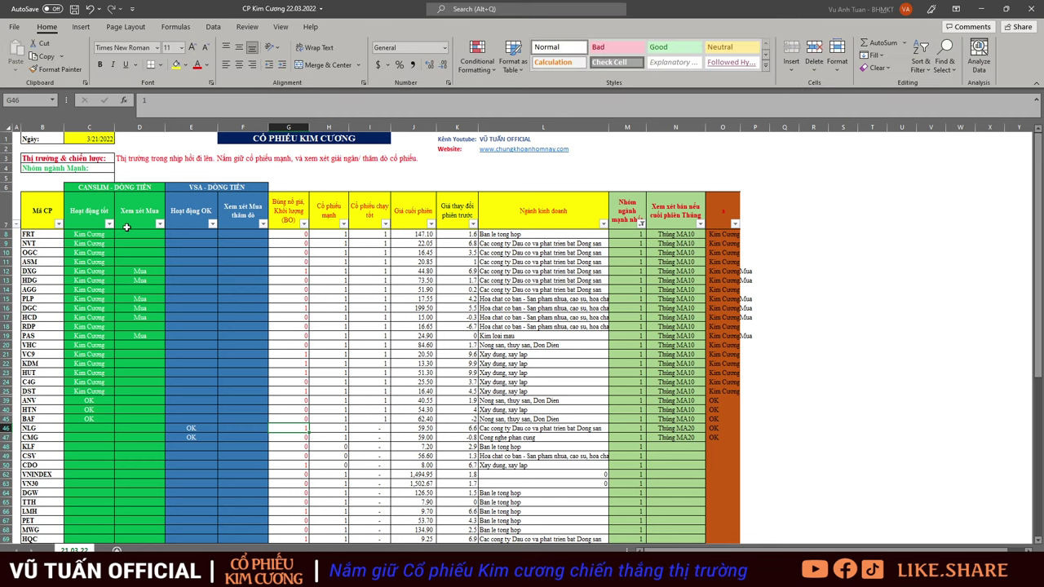
click(159, 224)
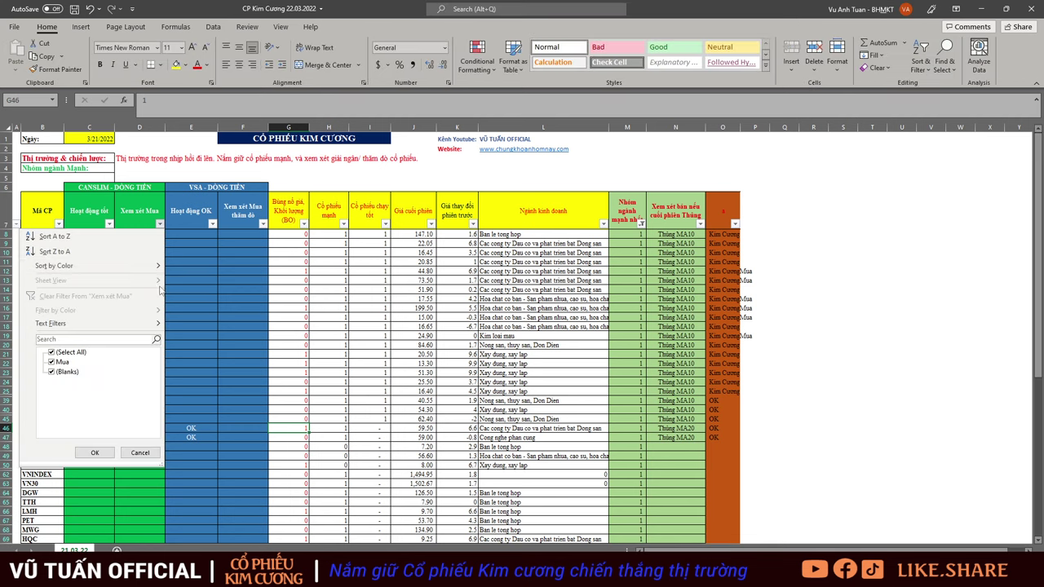
click(52, 371)
click(93, 452)
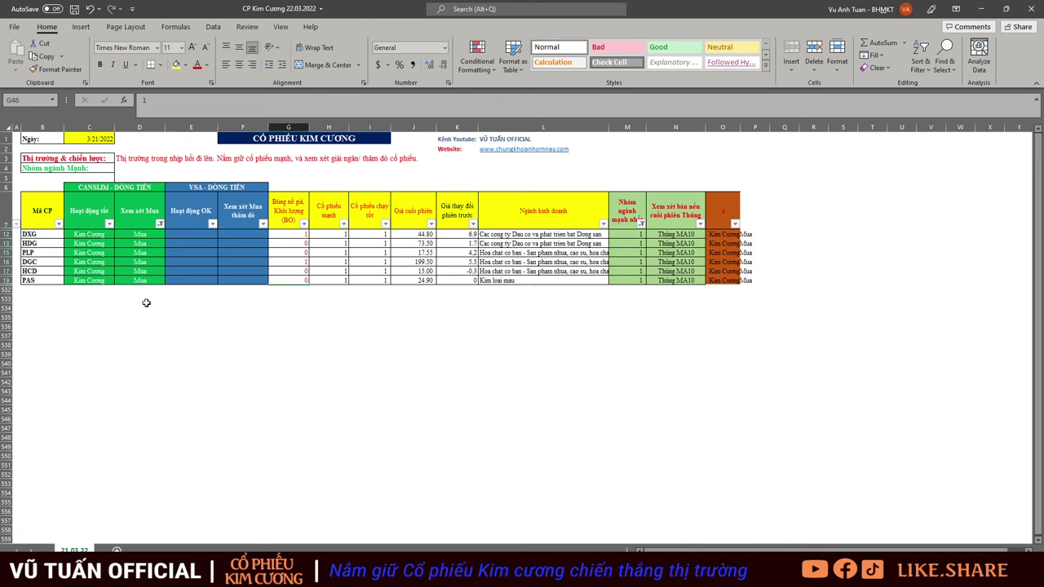
Copy the filtered codes DXG through PAS from the 22.03.2022 workbook and paste them into Book4 from cell H16.
click(41, 234)
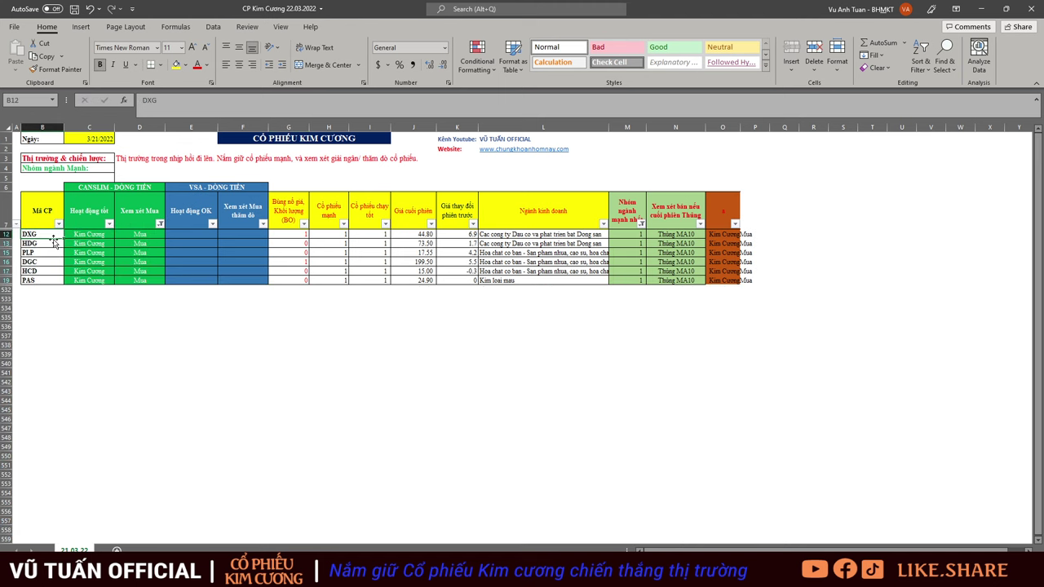
drag(50, 235, 49, 279)
key(ctrl+c)
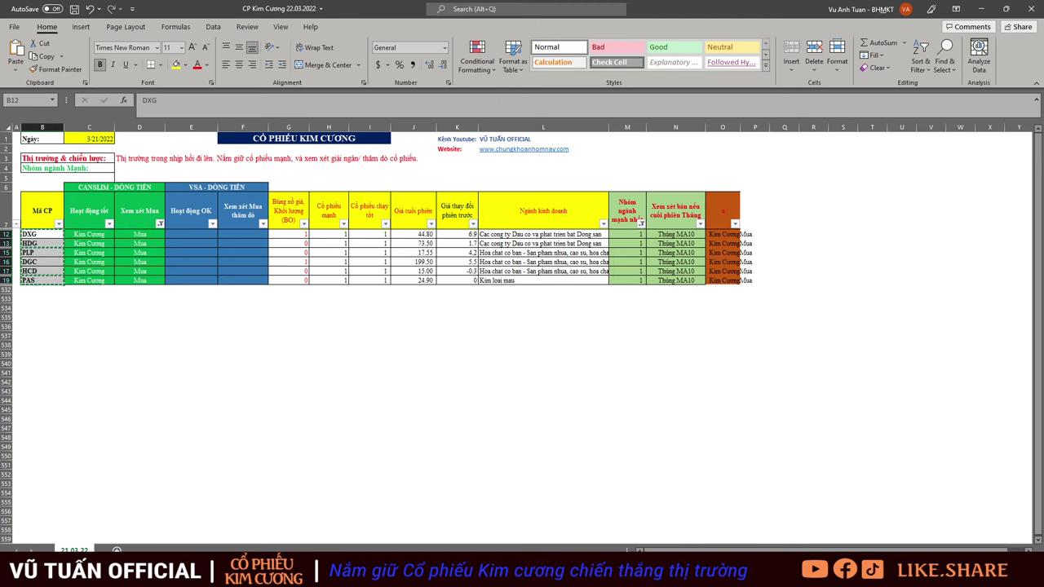
key(alt+Tab)
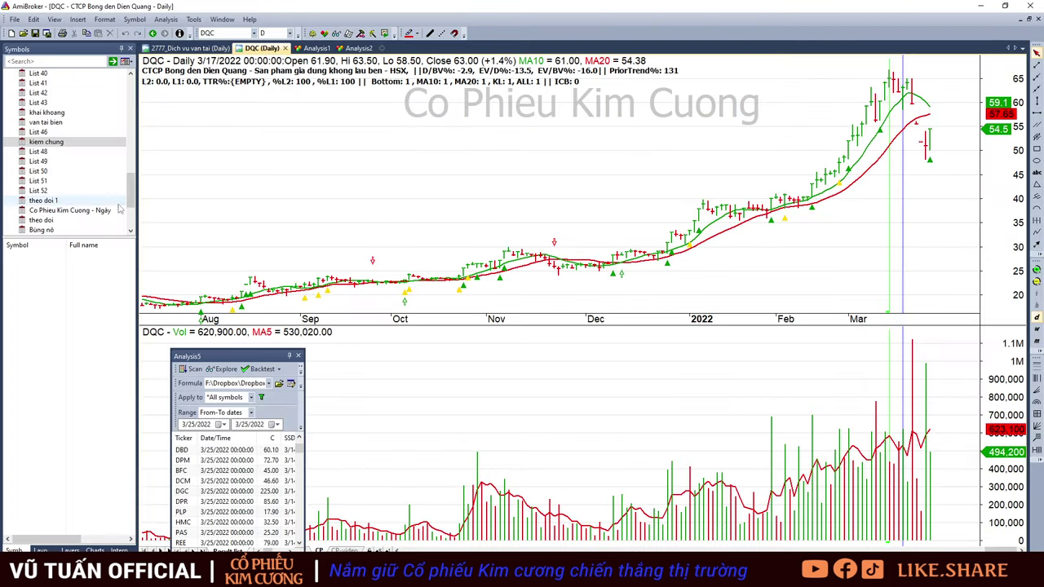
mouse_move(187, 549)
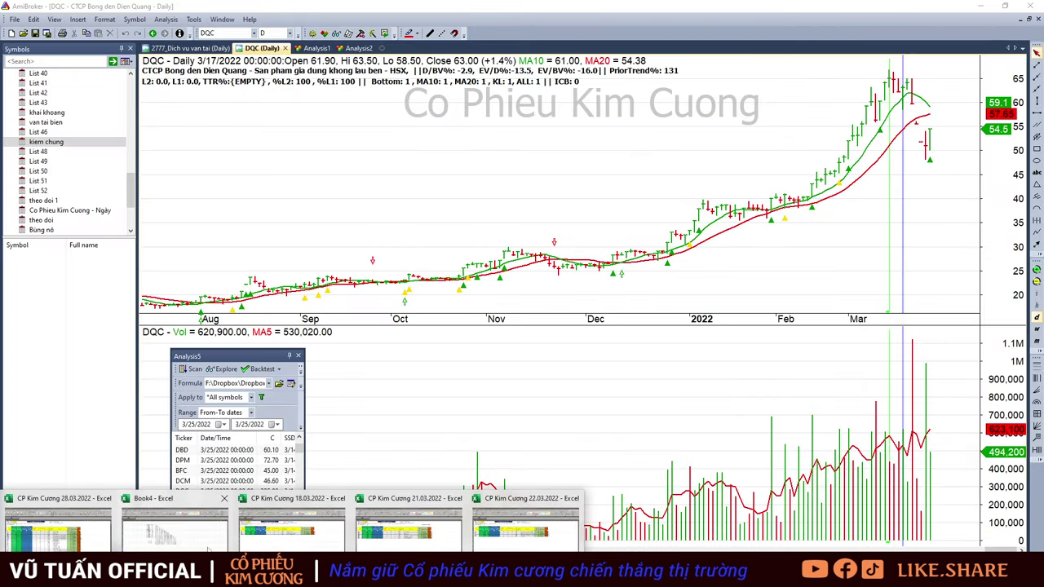
click(187, 514)
click(269, 303)
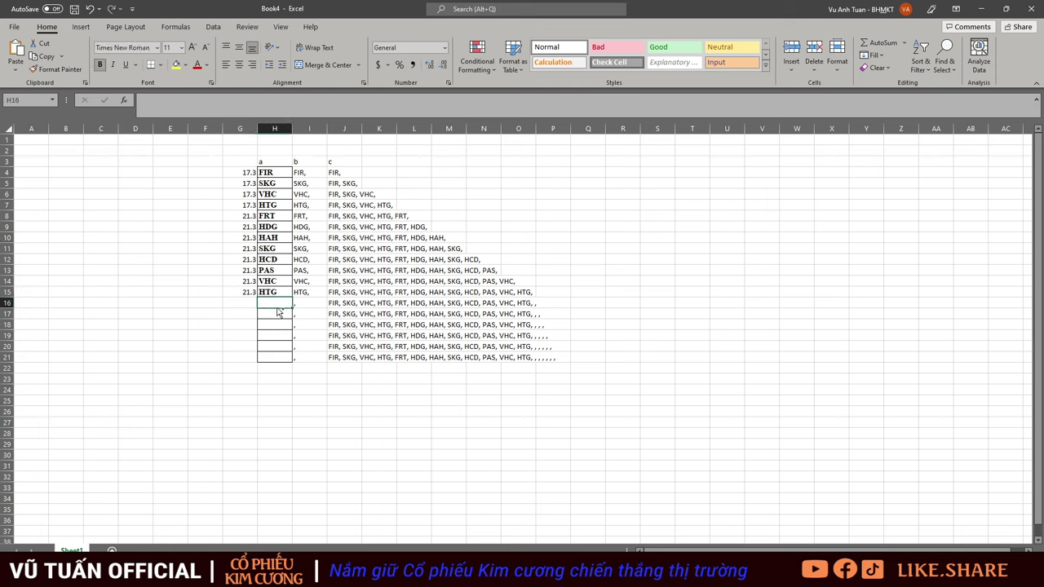
key(ctrl+v)
Fill G16:G21 beside the newly pasted codes with 22.3.
drag(249, 302, 242, 355)
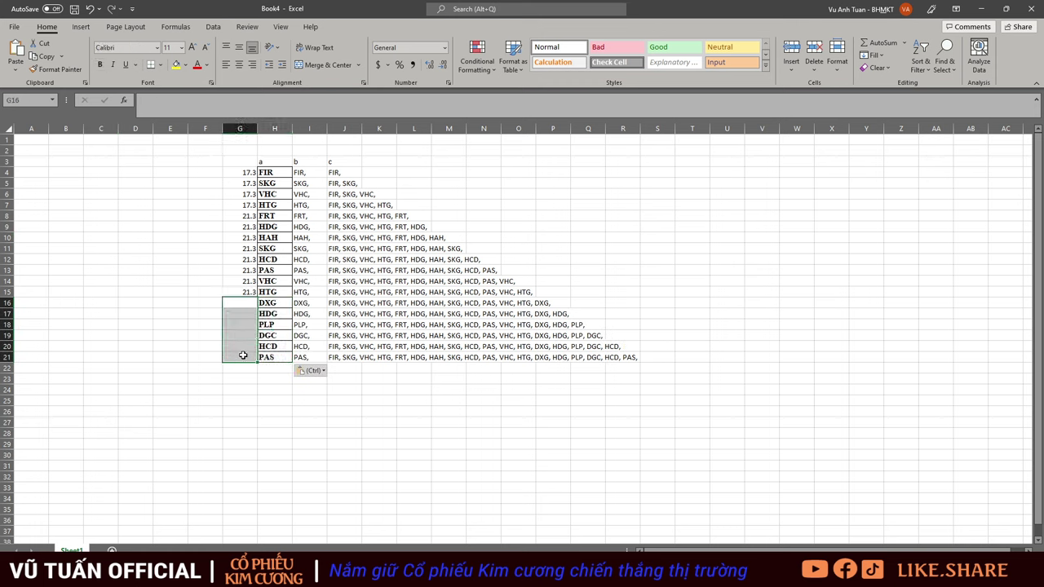
text(22.3)
key(ctrl+Return)
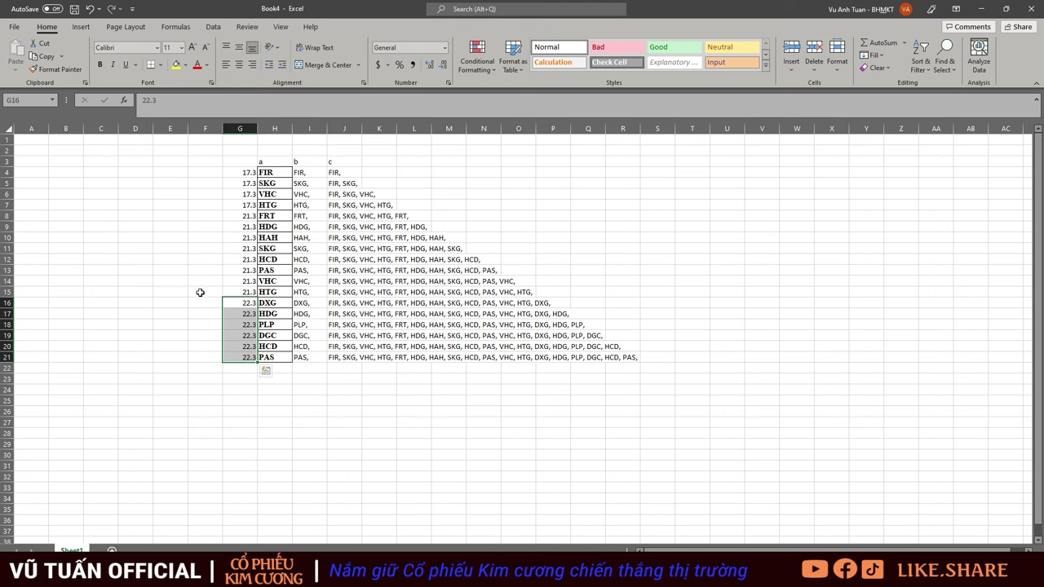
Open the CP Kim Cương 23.03.2022 workbook and filter its Xem xét Mua column to show only Mua.
click(169, 312)
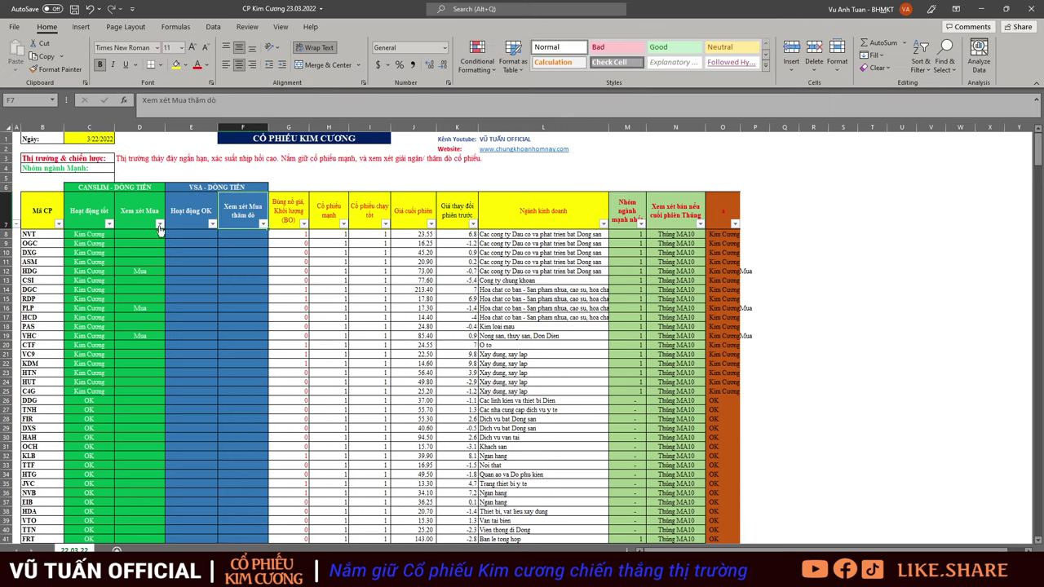
click(159, 223)
click(73, 371)
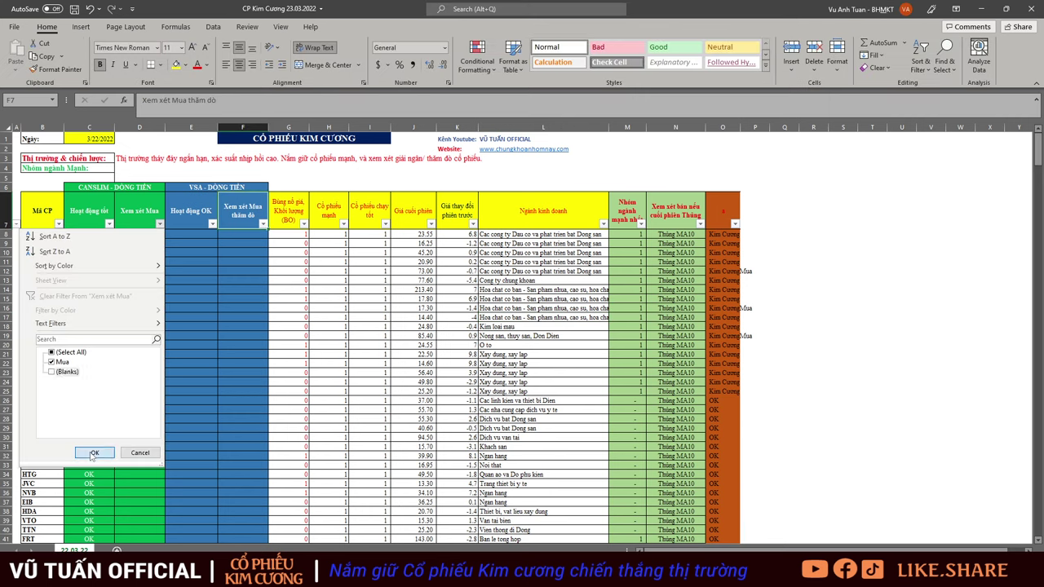
click(94, 452)
Copy the filtered codes HDG, PLP and VHC from the 23.03.2022 workbook and paste them into Book4 from cell H22.
drag(31, 234, 32, 252)
key(ctrl+c)
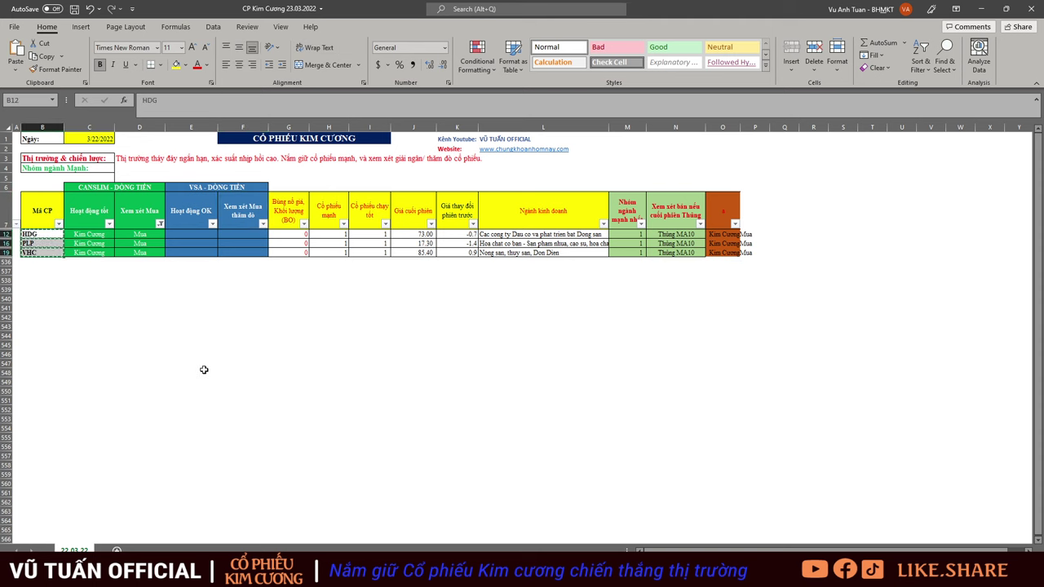
mouse_move(163, 571)
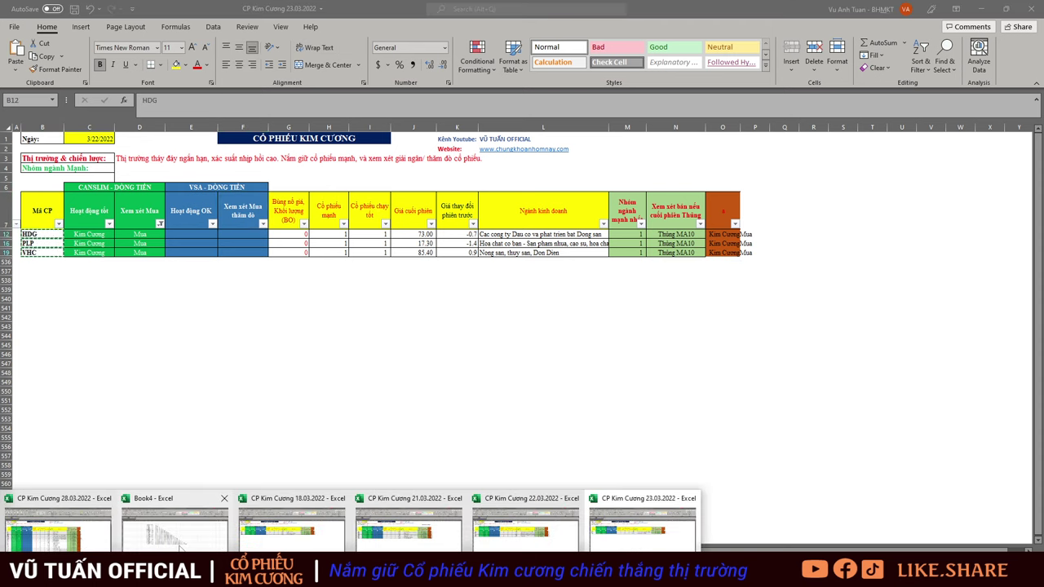
click(188, 521)
click(274, 370)
key(ctrl+v)
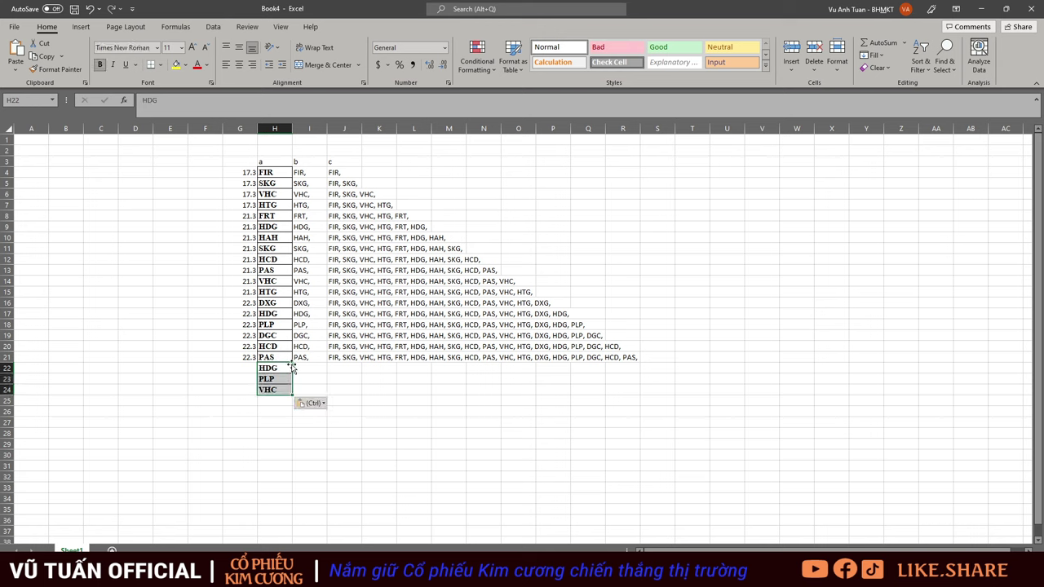
Fill G22:G24 beside the three pasted codes with 23.3.
click(242, 369)
text(23.3)
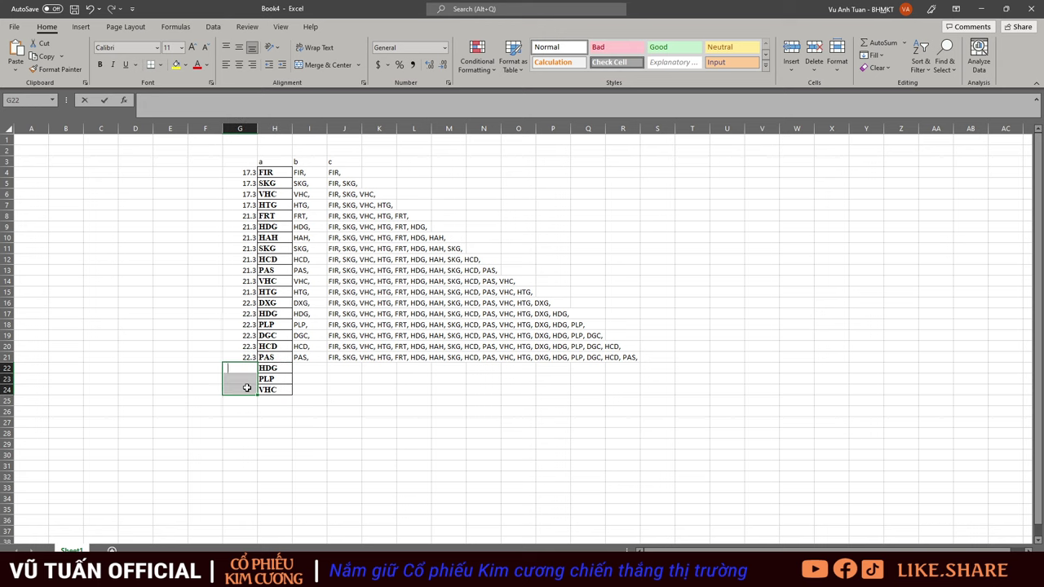
key(ctrl+Return)
Open the CP Kim Cương 24.03.2022 workbook and filter its Xem xét Mua column to show only Mua.
mouse_move(91, 574)
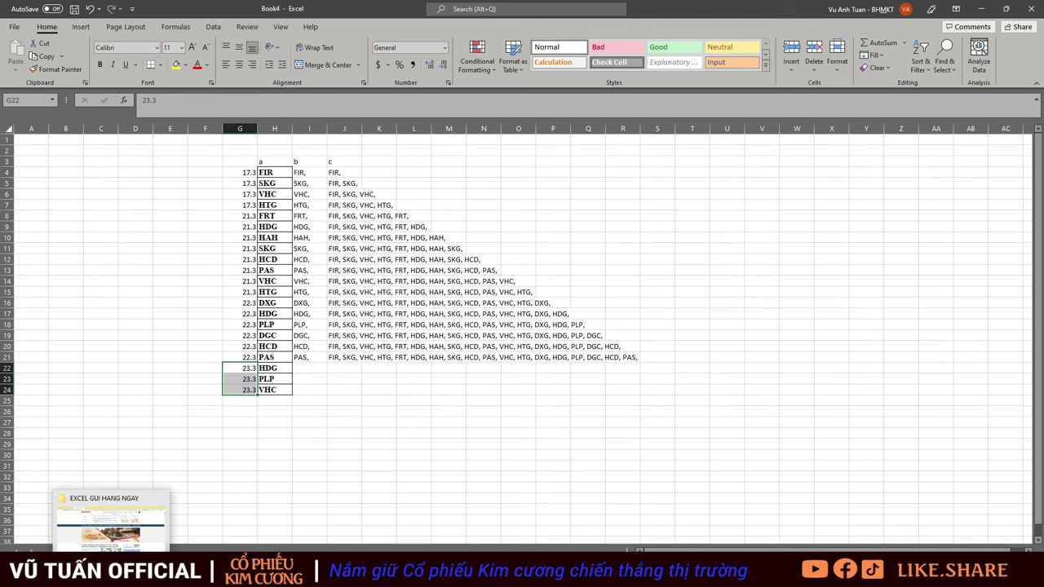
click(90, 526)
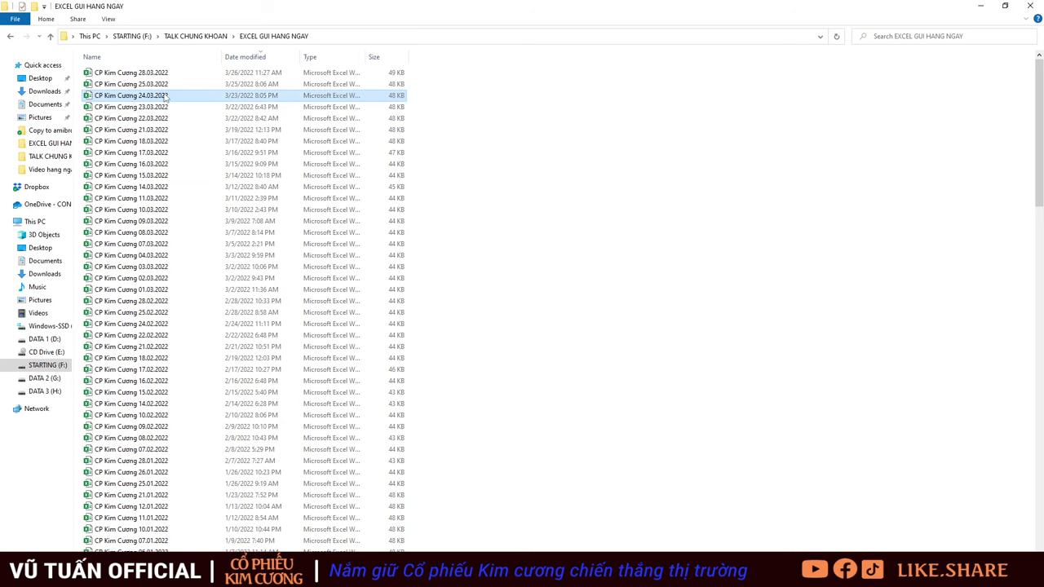
key(alt+Tab)
click(155, 226)
click(91, 227)
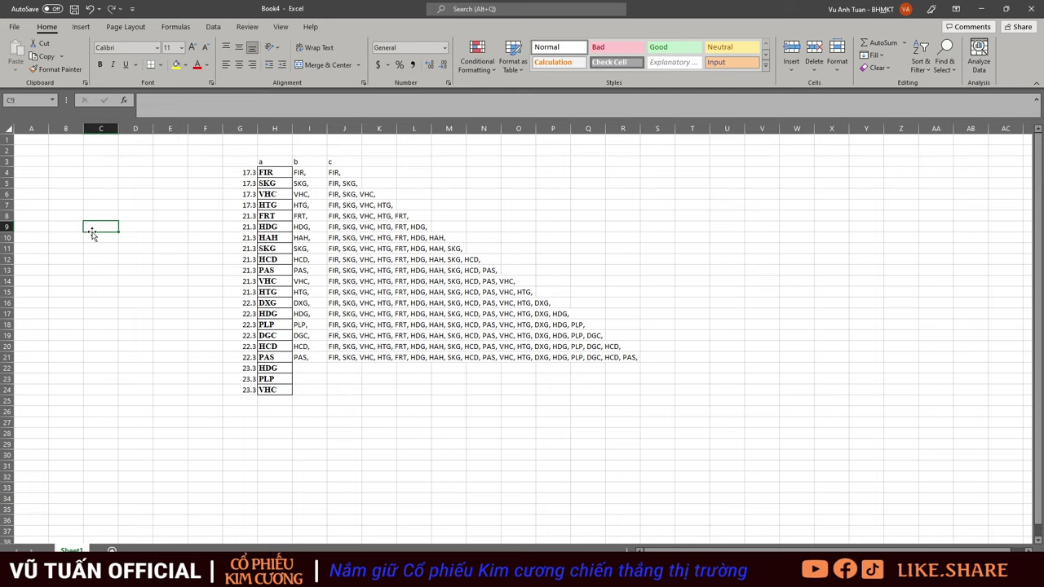
key(alt+Tab)
click(159, 224)
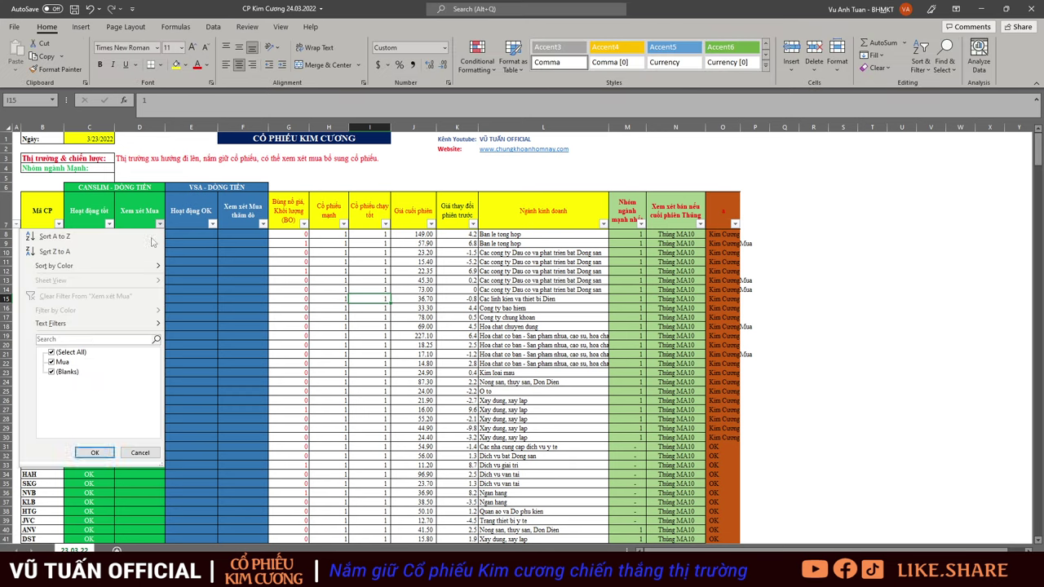
click(65, 372)
click(95, 452)
Copy the filtered codes PET through PLP from the 24.03.2022 workbook and paste them into Book4 from cell H25.
drag(36, 236, 34, 271)
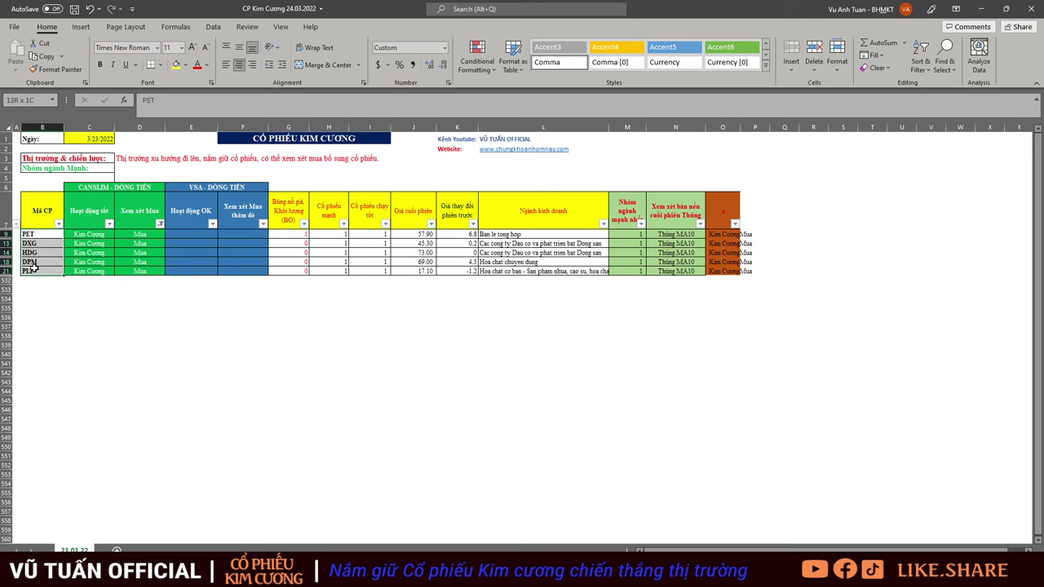
key(ctrl+c)
click(407, 575)
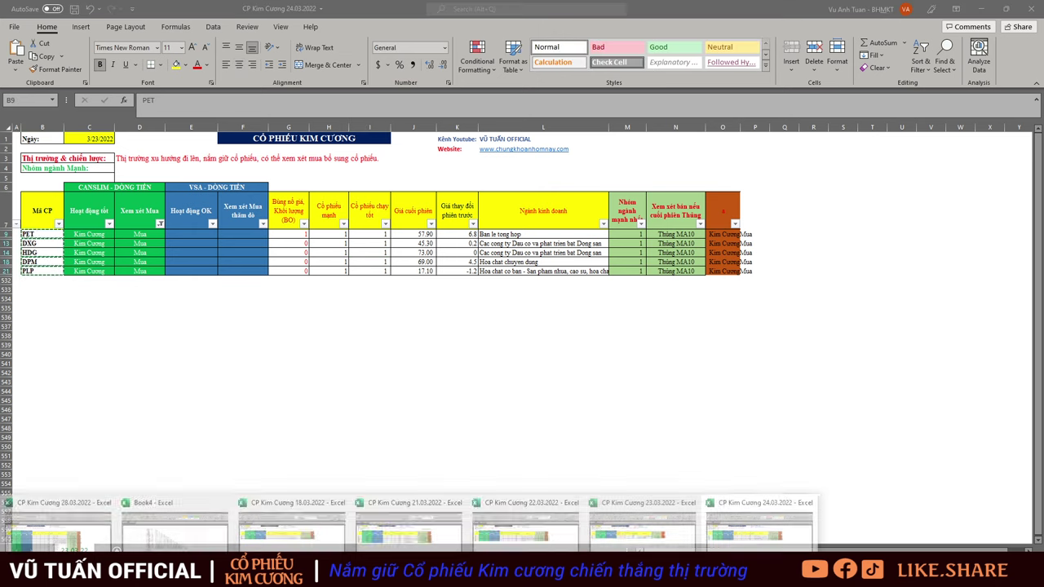
click(185, 534)
click(272, 399)
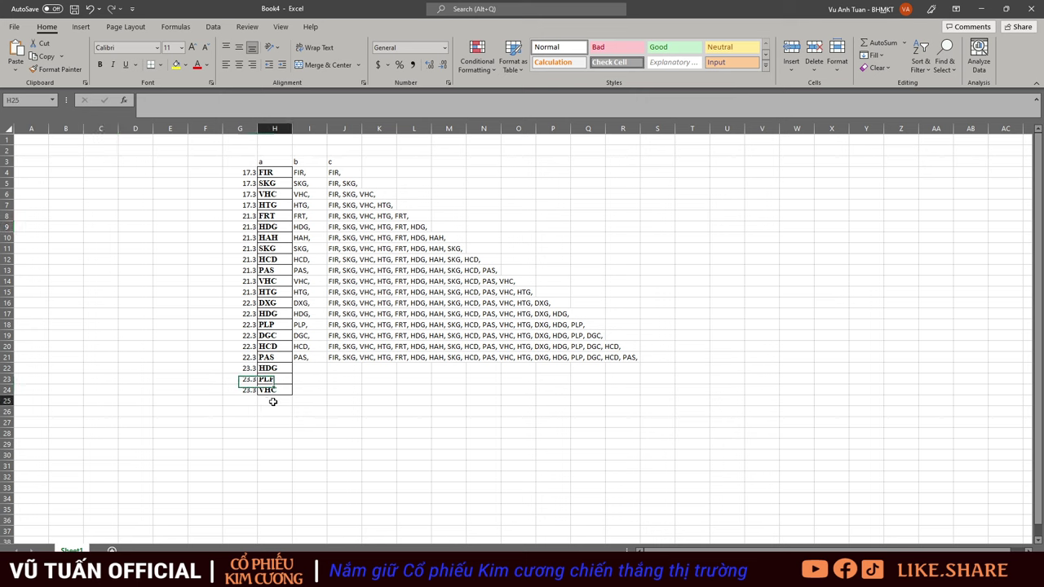
key(ctrl+v)
Fill G25:G29 beside the pasted codes with 24.3 and extend the comma formula from I21 down to I29.
drag(243, 396, 244, 444)
text(24.)
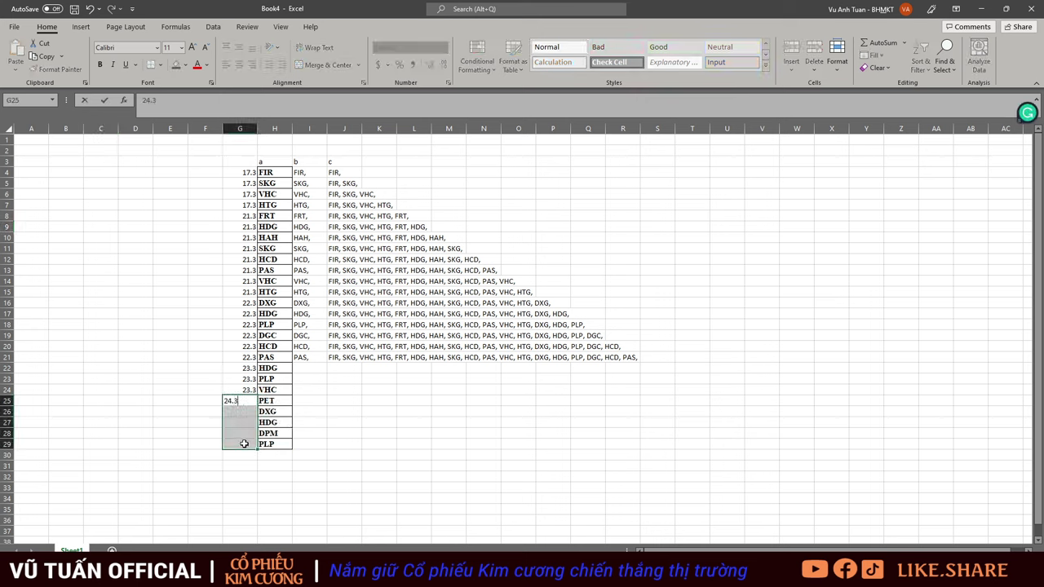
text(3)
key(ctrl+Return)
click(308, 357)
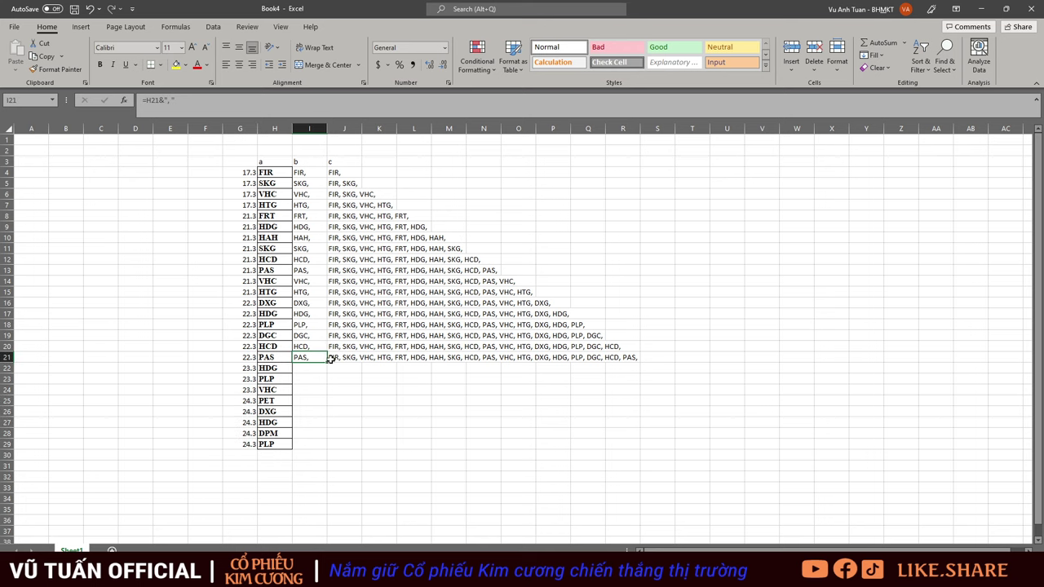
drag(326, 363, 326, 449)
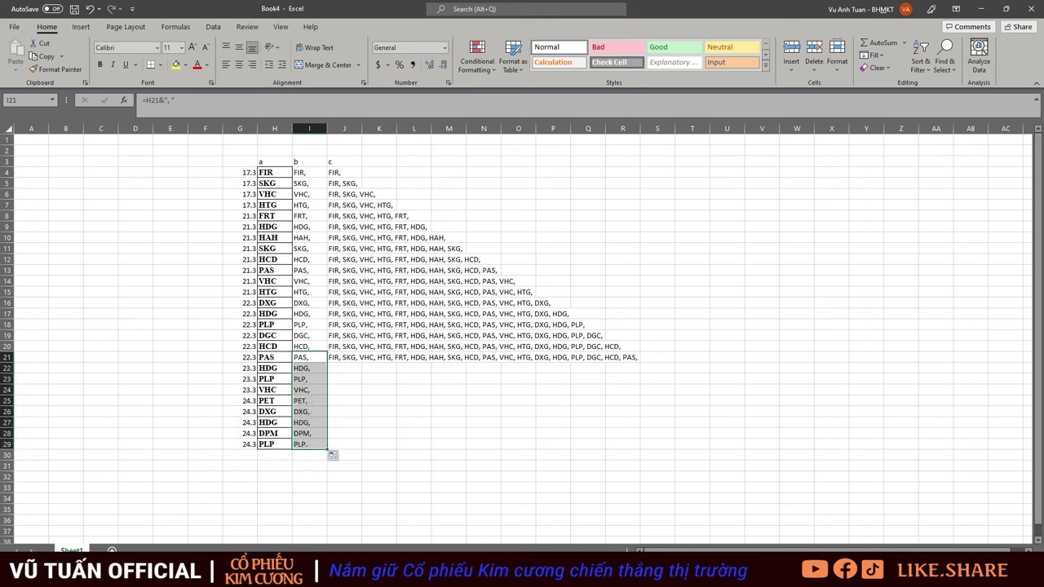
Open the CP Kim Cương 25.03.2022 workbook and filter its Xem xét Mua column to show only Mua.
key(alt+Tab)
click(139, 87)
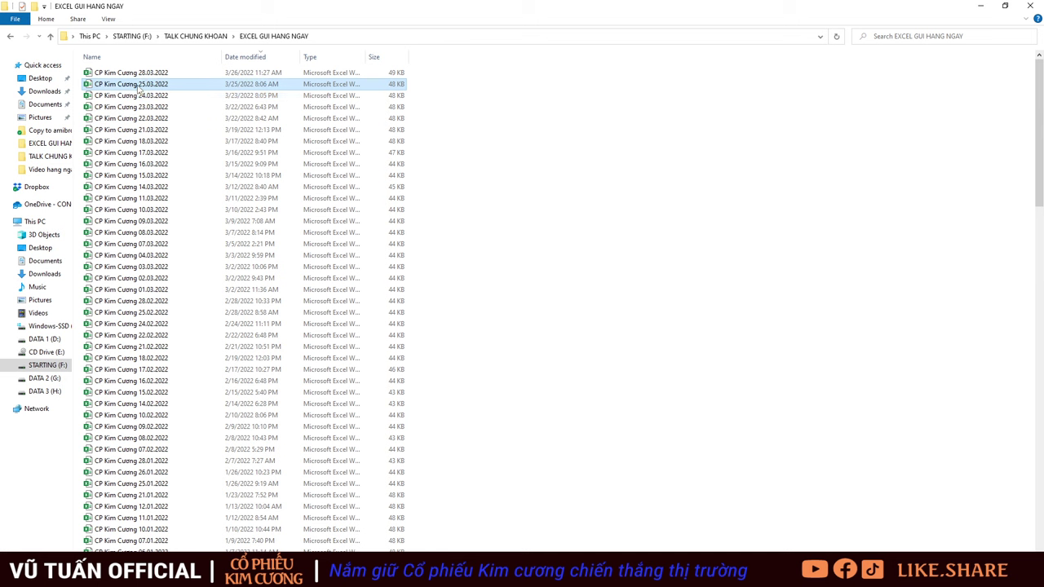
double_click(140, 94)
click(208, 216)
click(112, 225)
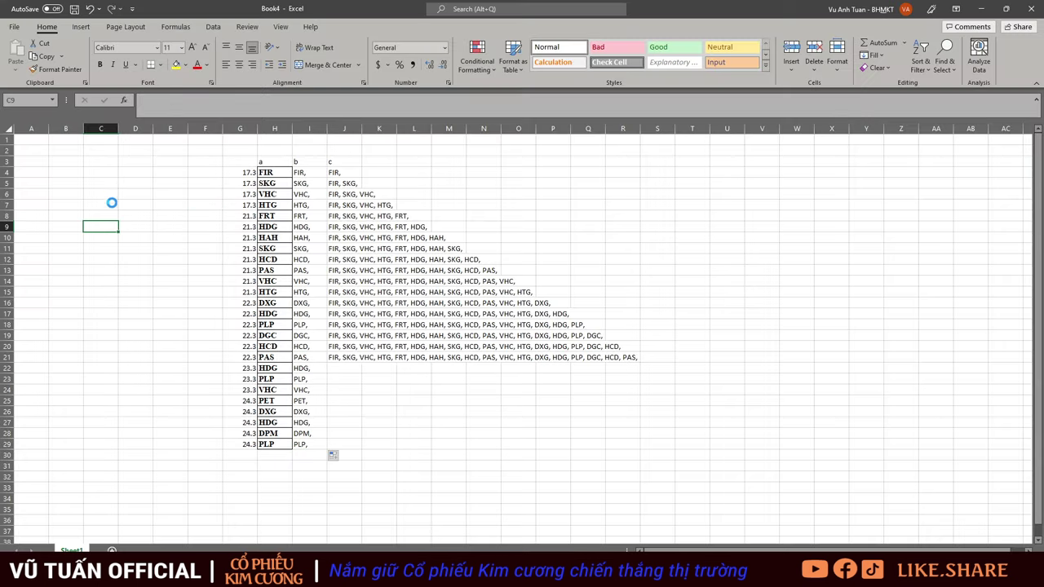
click(160, 224)
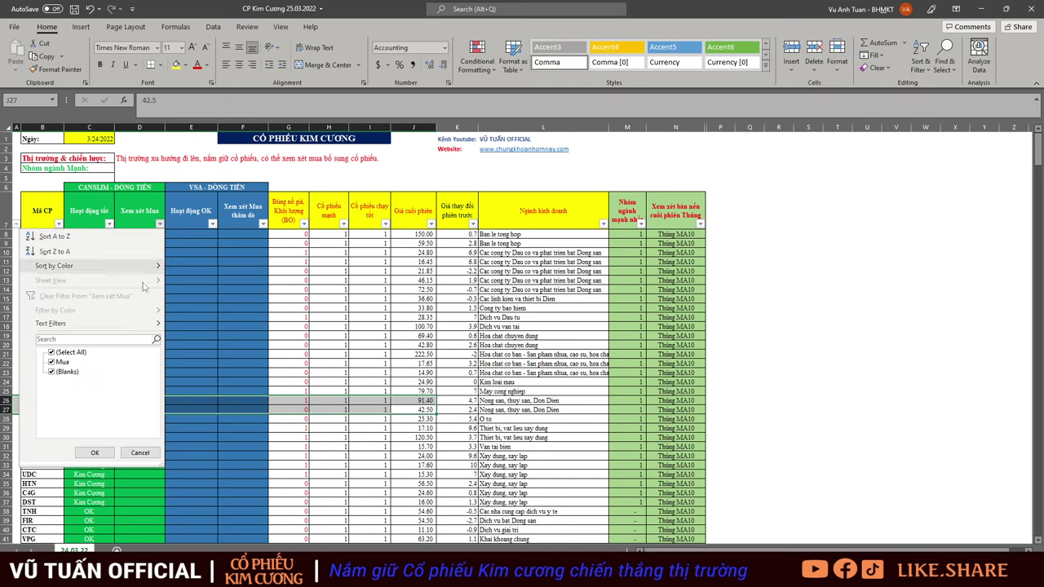
click(65, 371)
click(94, 452)
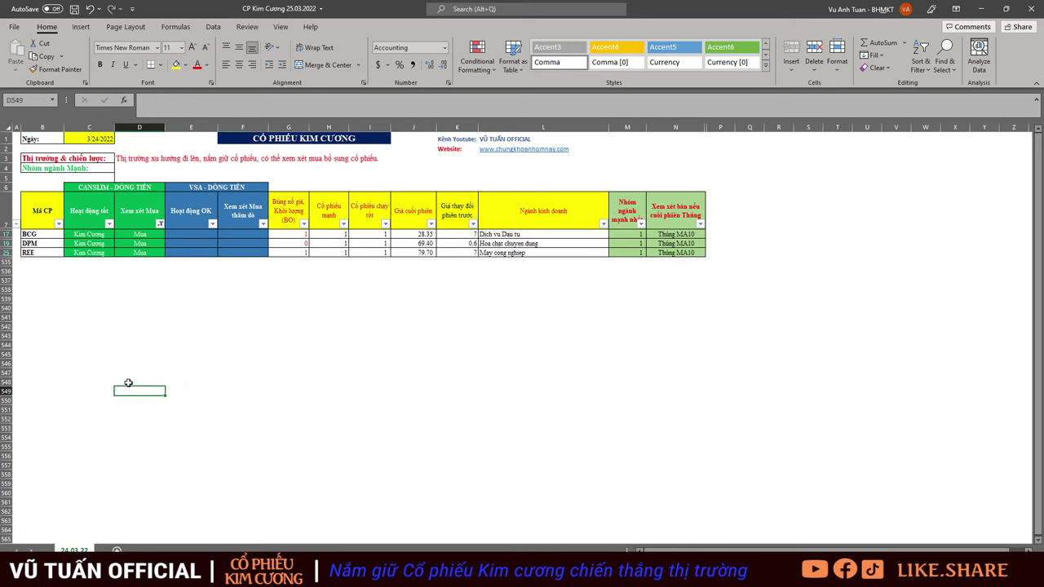
Copy the filtered codes BCG, DPM and REE from the 25.03.2022 workbook and paste them into Book4 from cell H30.
drag(29, 234, 32, 253)
key(ctrl+c)
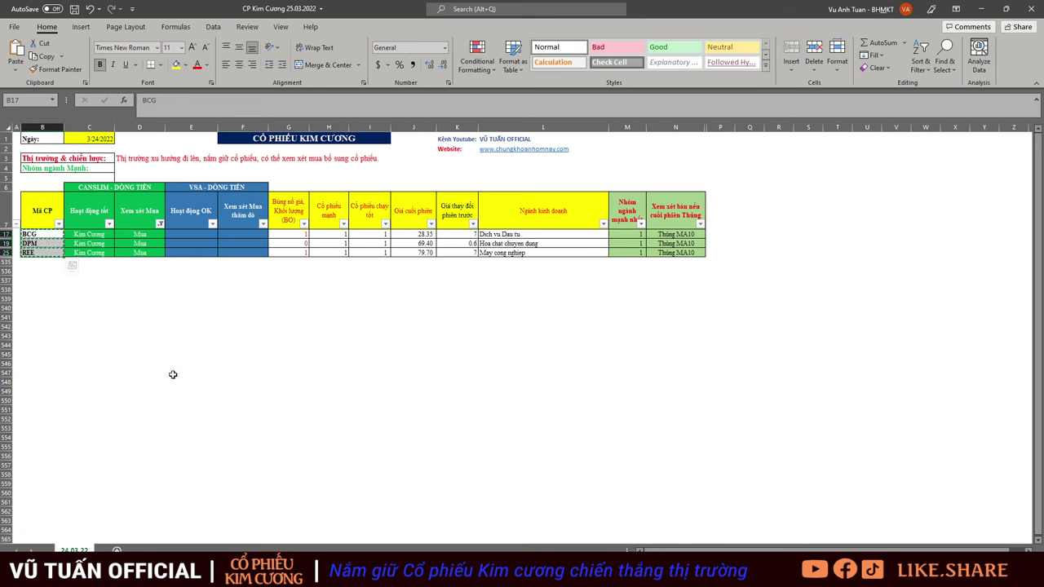
mouse_move(151, 543)
click(171, 522)
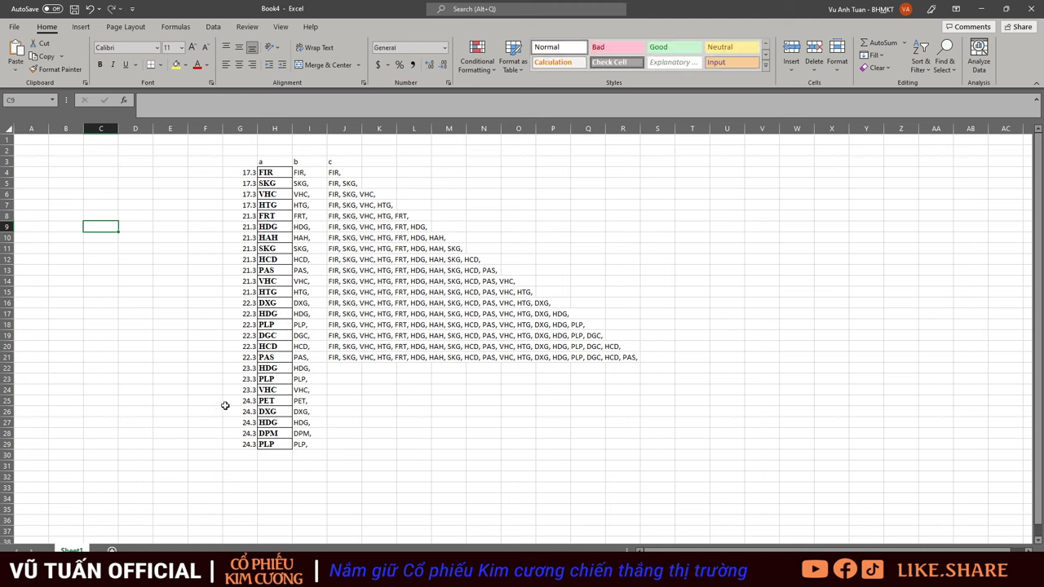
click(279, 457)
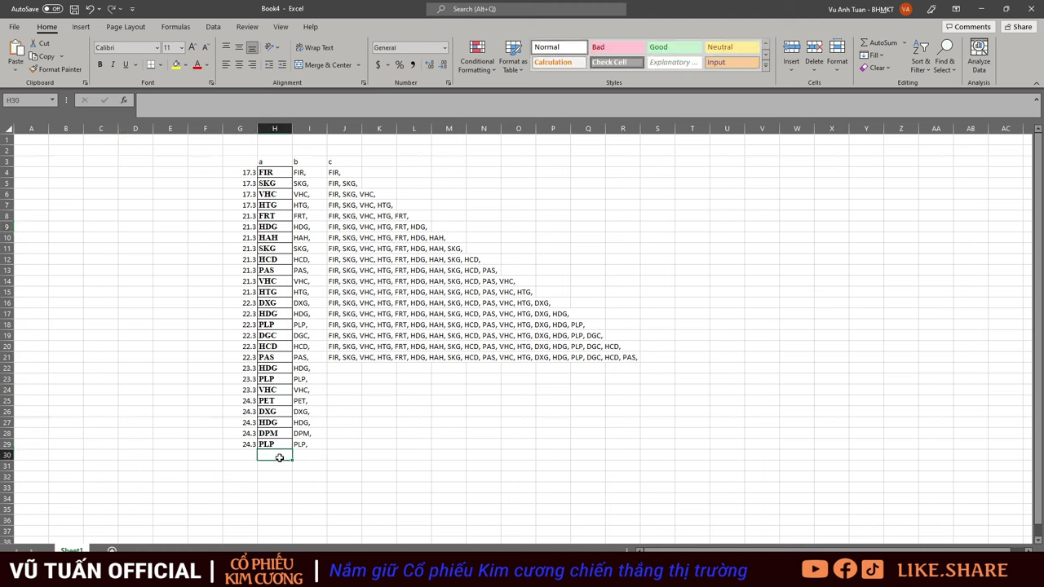
key(ctrl+v)
Fill G30:G32 beside the pasted codes with 25.3 and extend the comma formula from I29 down to I32.
drag(243, 455, 246, 475)
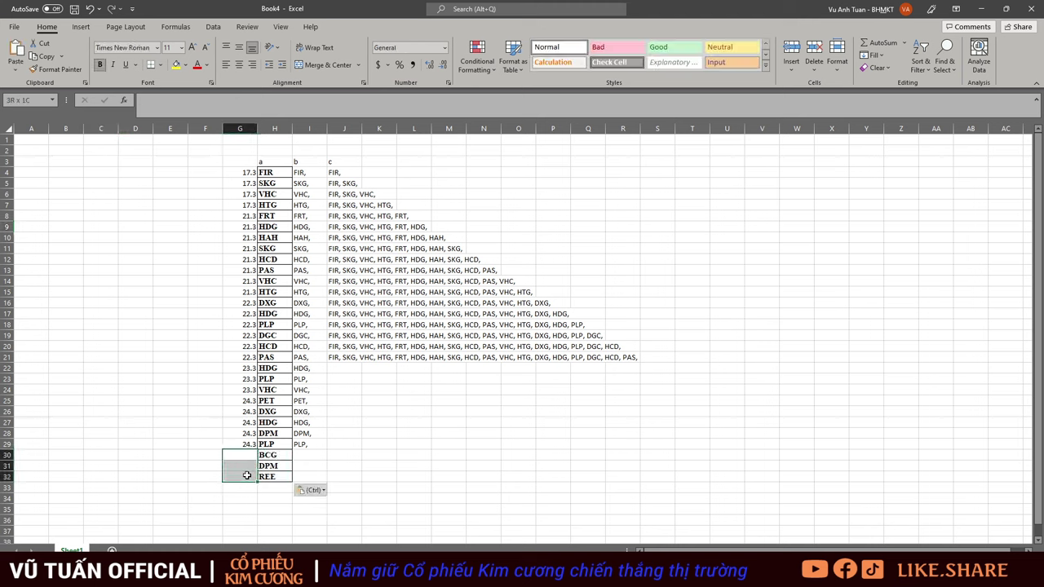
text(25.3)
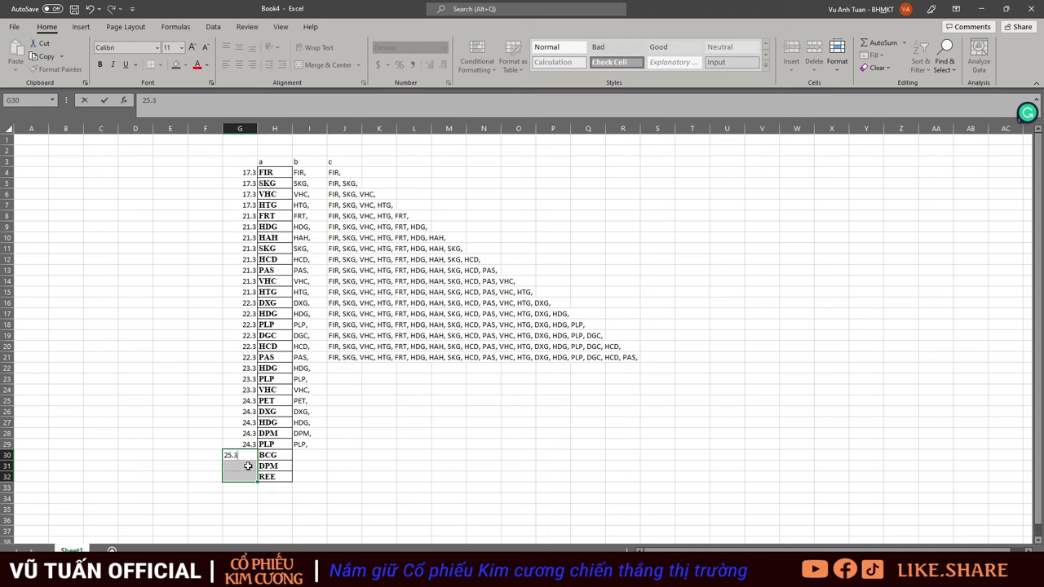
key(ctrl+Return)
click(314, 445)
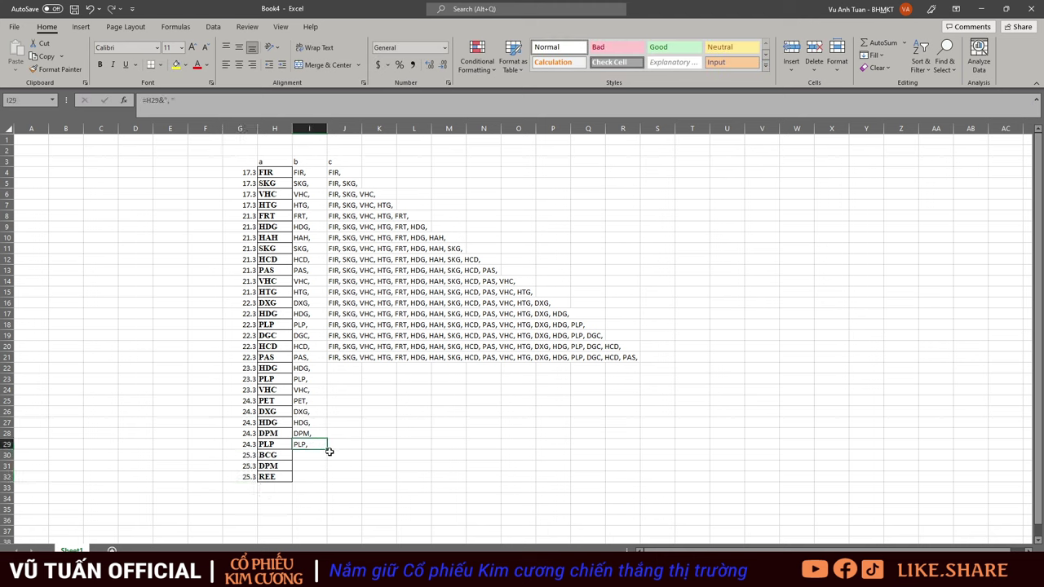
drag(328, 450, 330, 486)
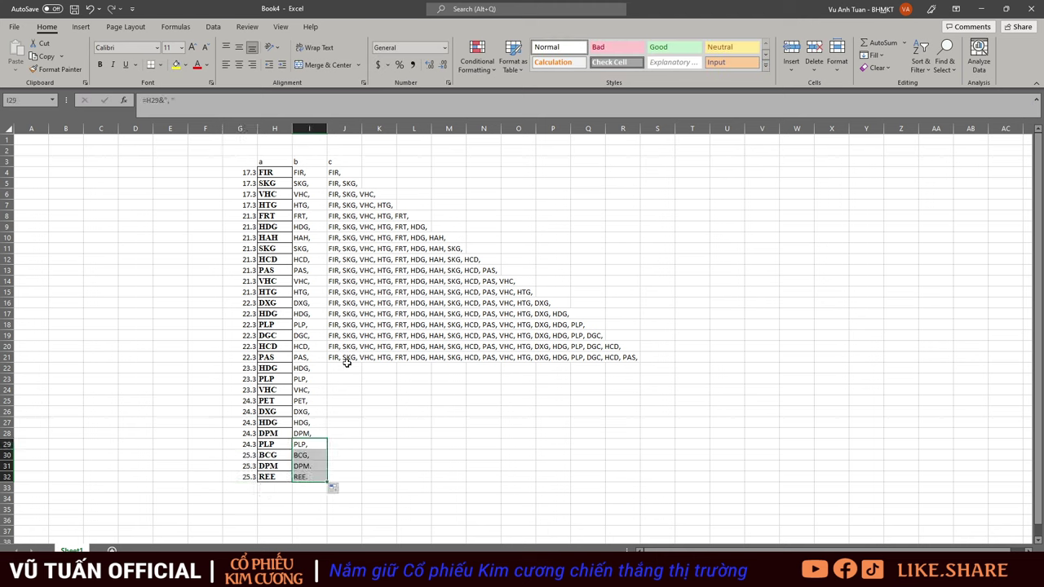
Extend the cumulative code-list formula in column c from J21 down to J32.
click(352, 359)
drag(363, 363, 363, 482)
click(414, 507)
click(344, 477)
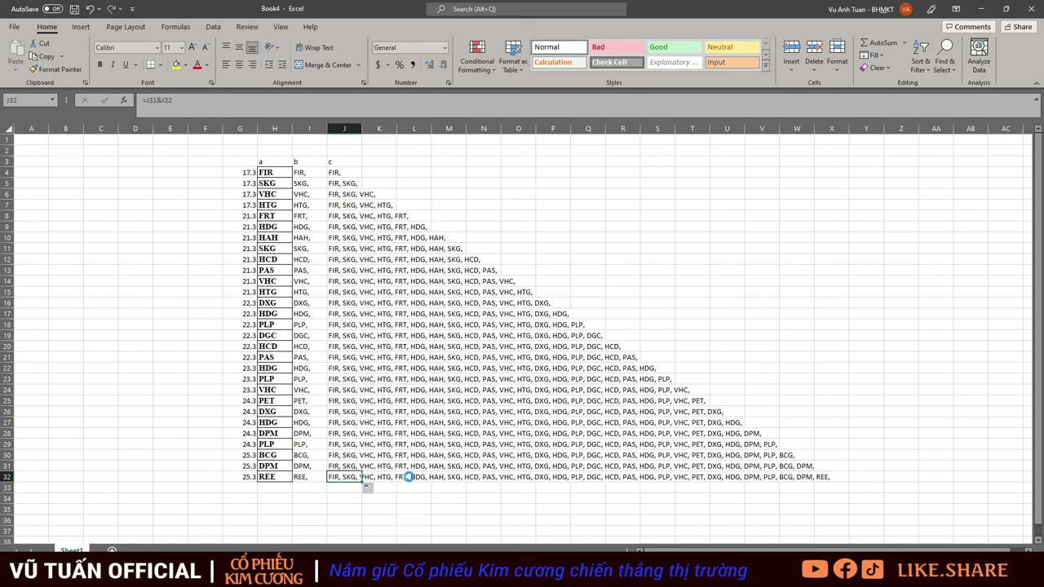
Copy the full code list from J32, switch to AmiBroker and add those symbols to the kiem chung watchlist.
key(ctrl+c)
key(alt+Tab)
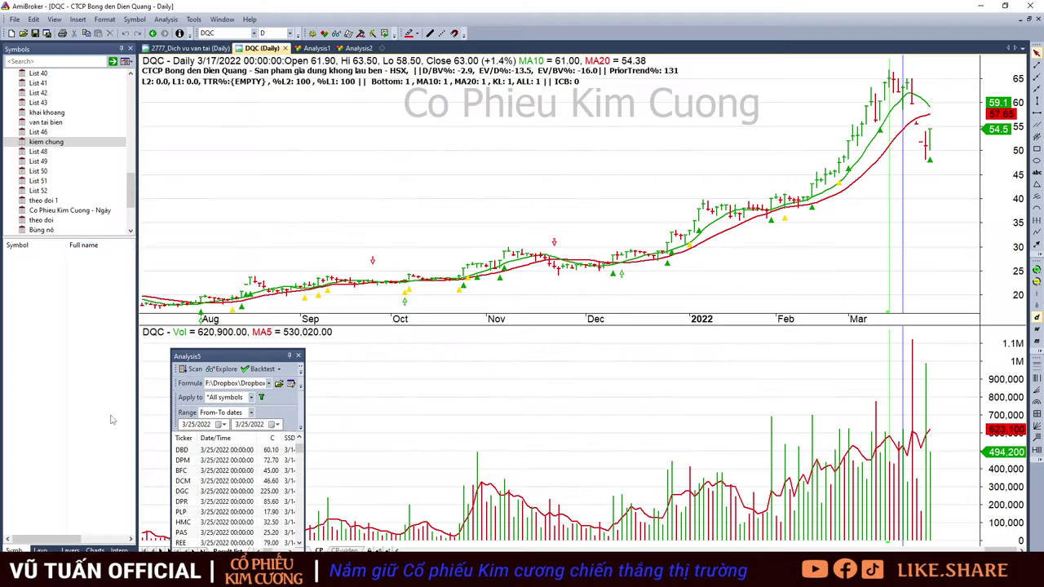
click(49, 141)
right_click(52, 144)
click(92, 175)
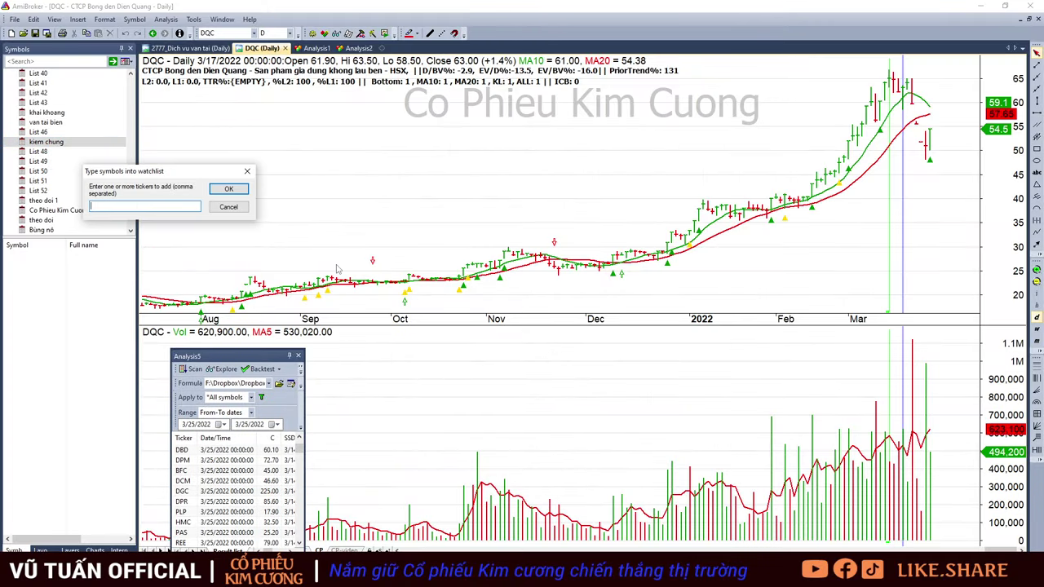
key(ctrl+v)
click(229, 191)
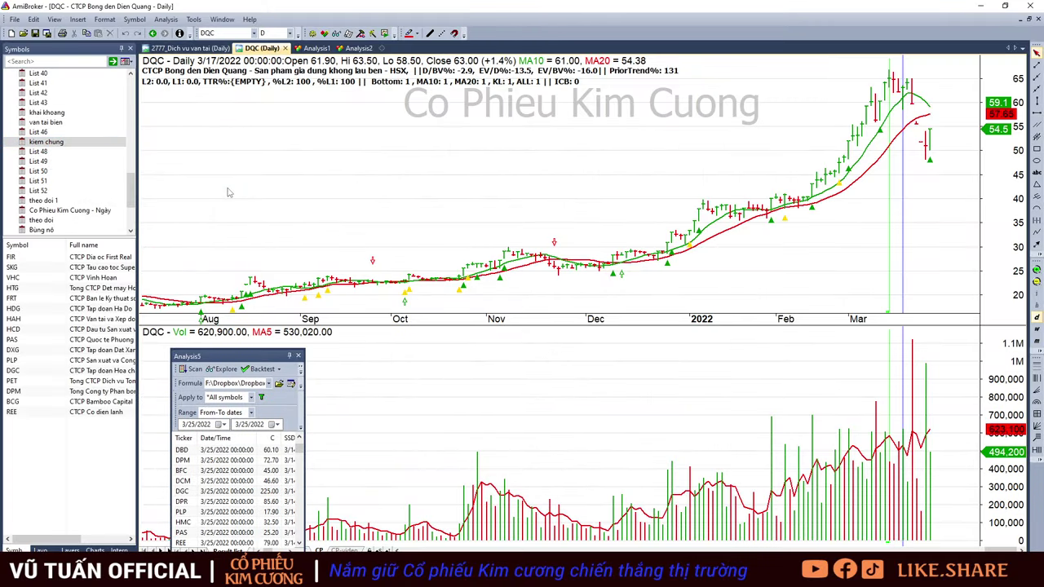
Open the FIR chart from the kiem chung watchlist, check the CP Kim Cương 25.03.2022 workbook and return to the FIR chart.
click(20, 258)
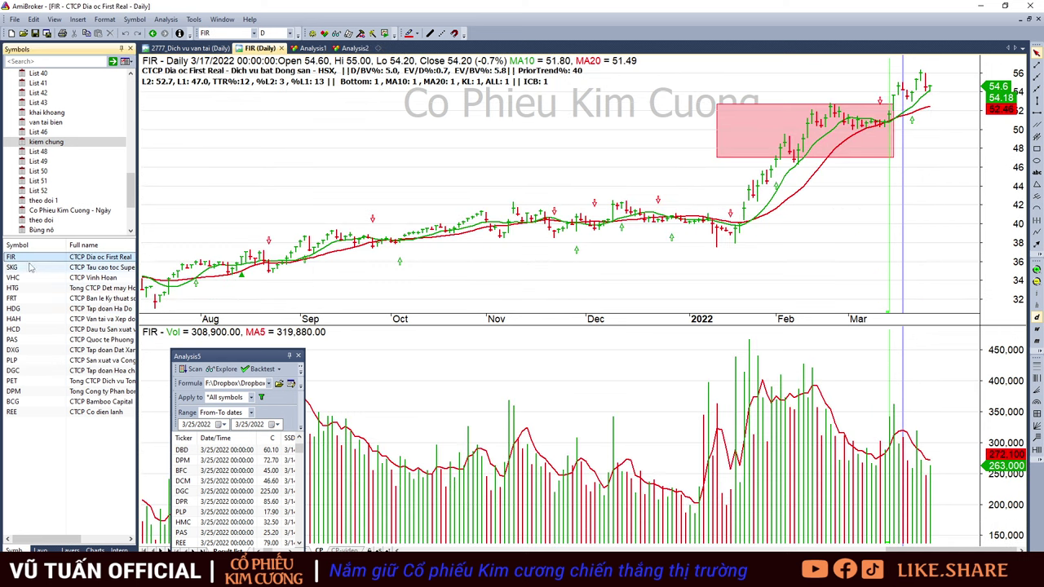
mouse_move(271, 543)
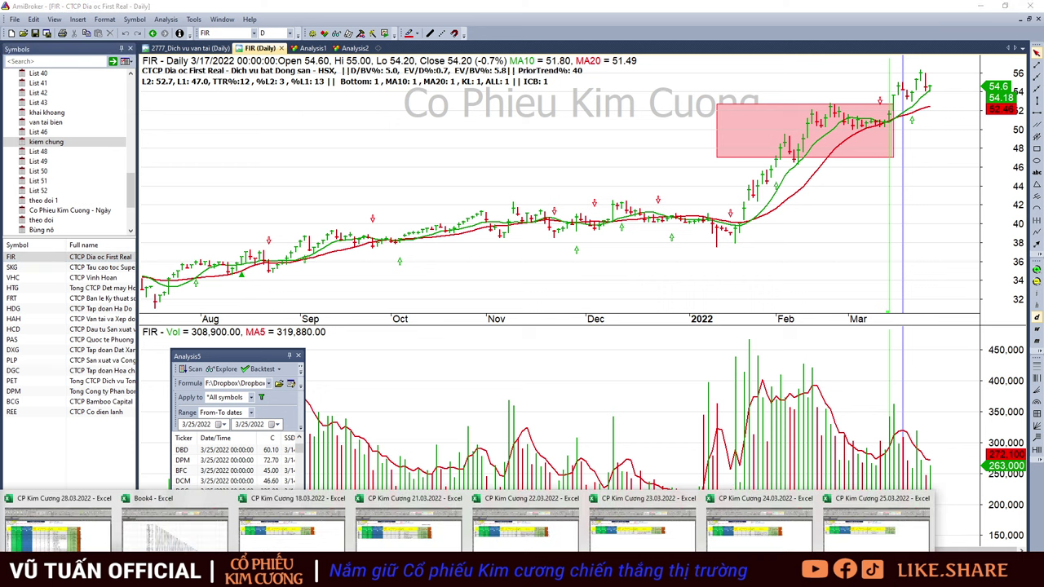
click(310, 535)
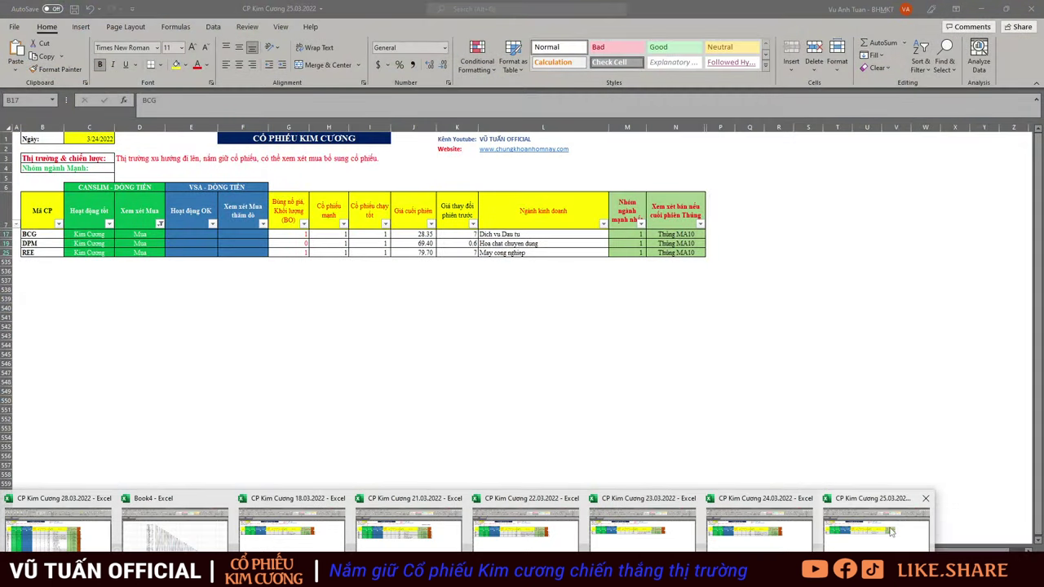
click(891, 531)
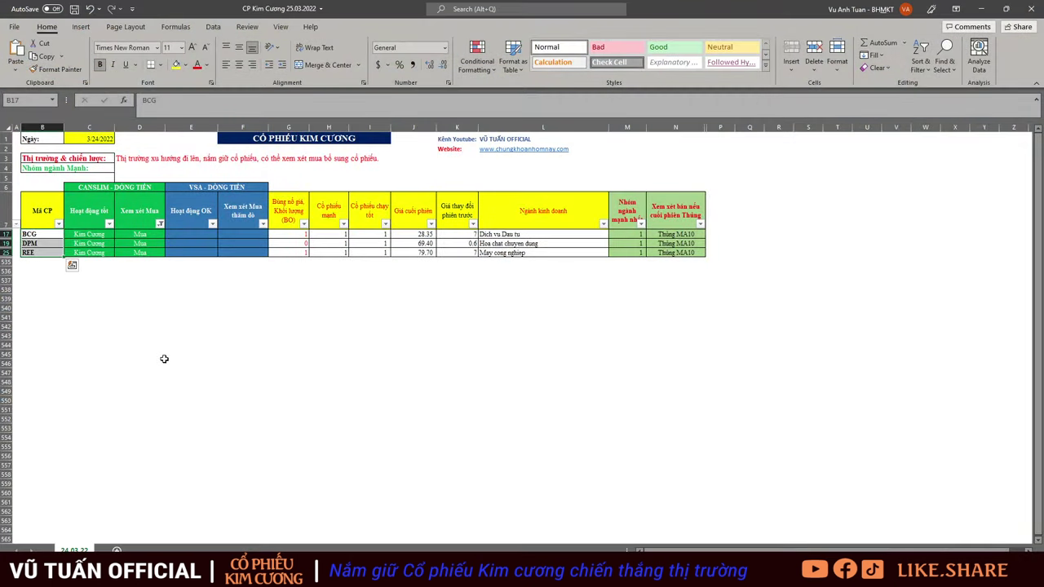
key(alt+Tab)
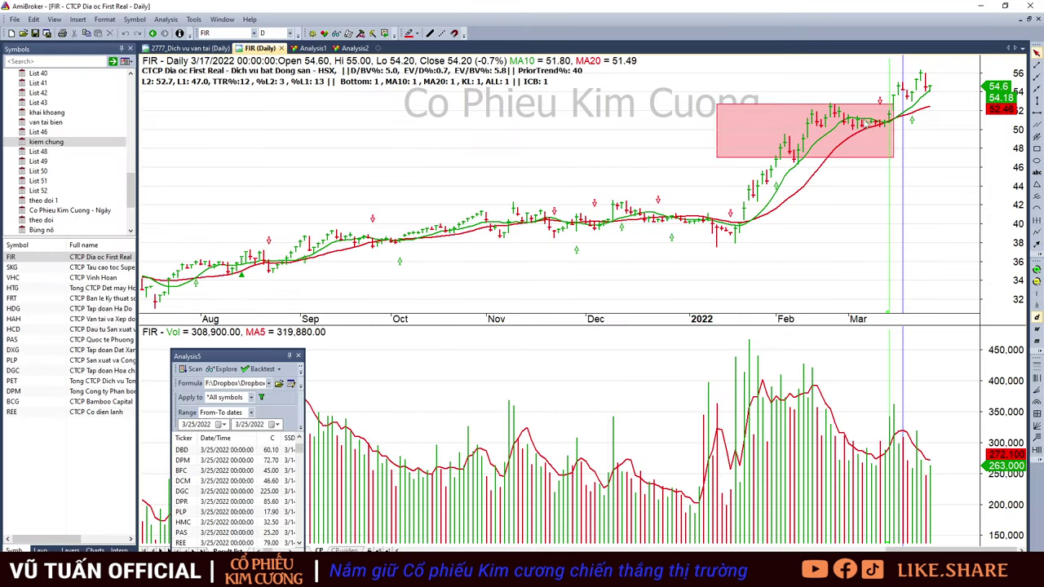
click(41, 276)
click(36, 258)
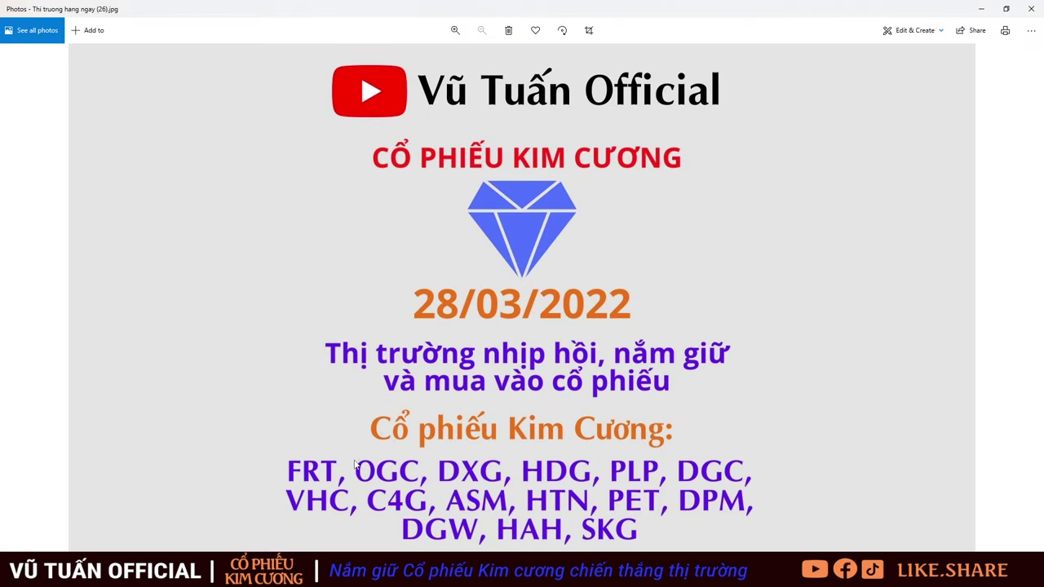
click(980, 8)
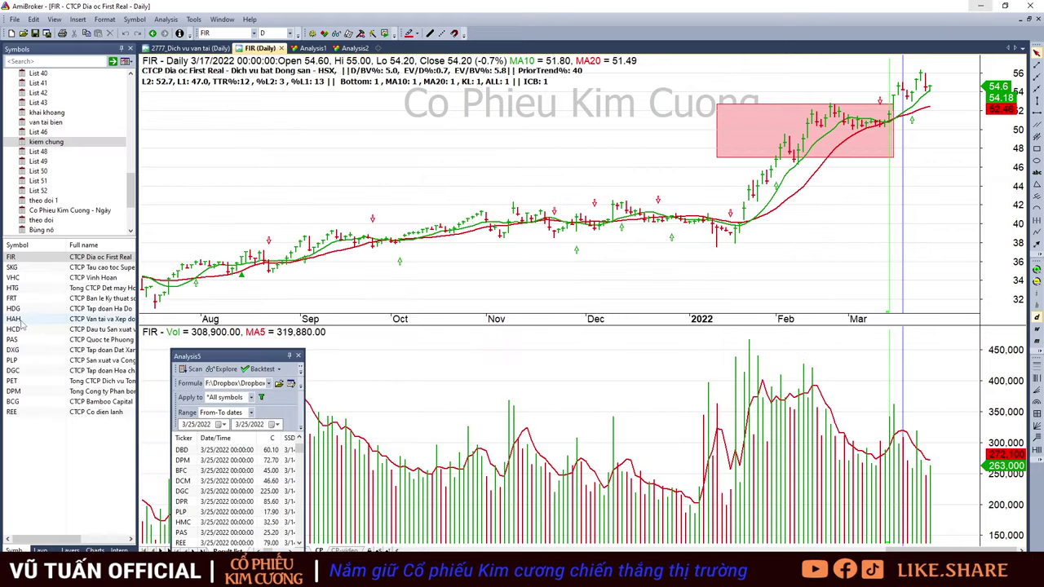
Open the SKG chart and examine its bars for 3/16/2022 and 3/17/2022.
click(24, 269)
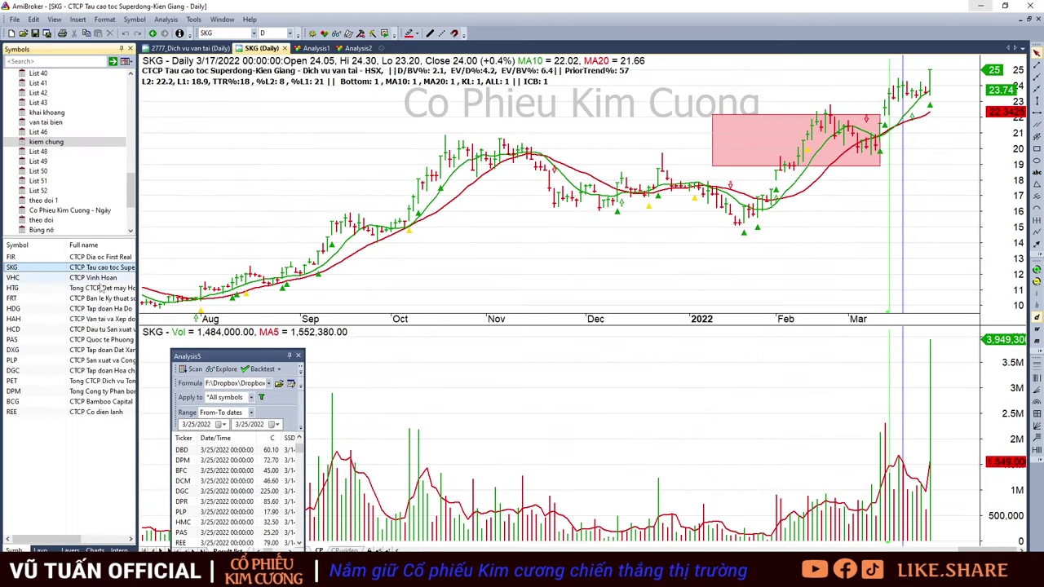
click(921, 123)
click(898, 115)
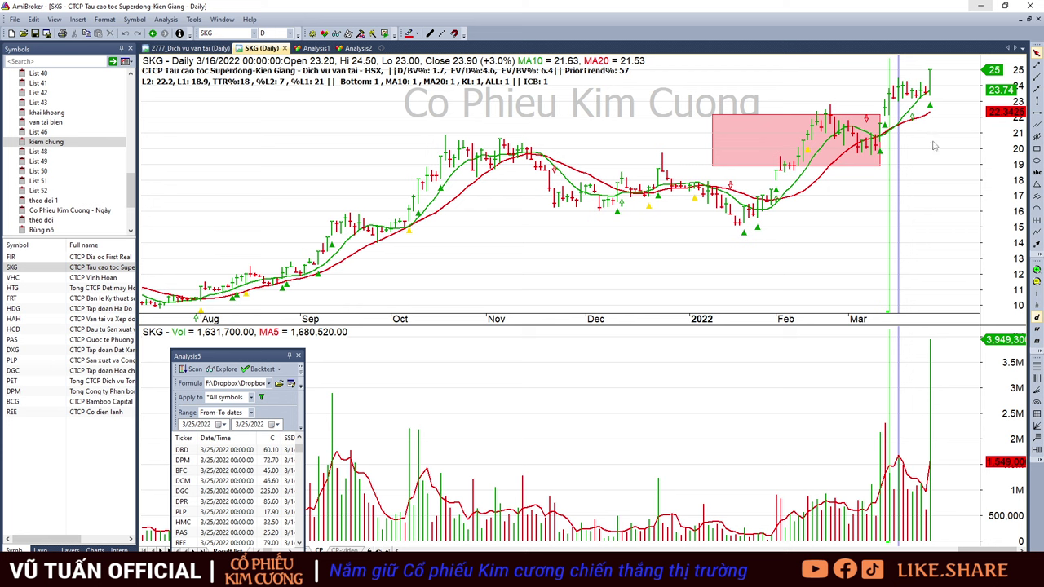
key(Right)
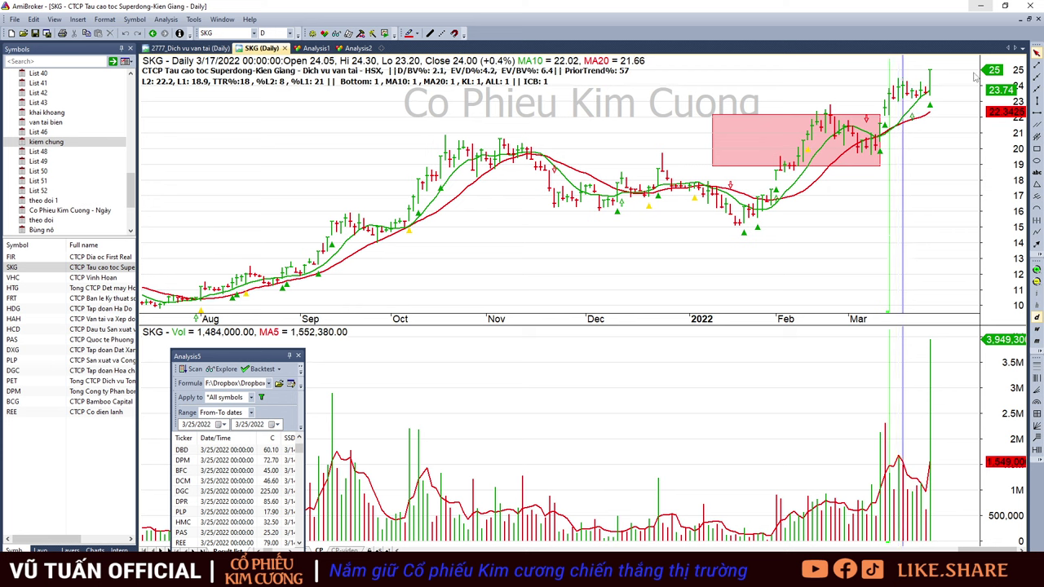
Review the VHC, HTG, FRT and HDG charts in turn for their price movement since 3/17/2022.
click(40, 278)
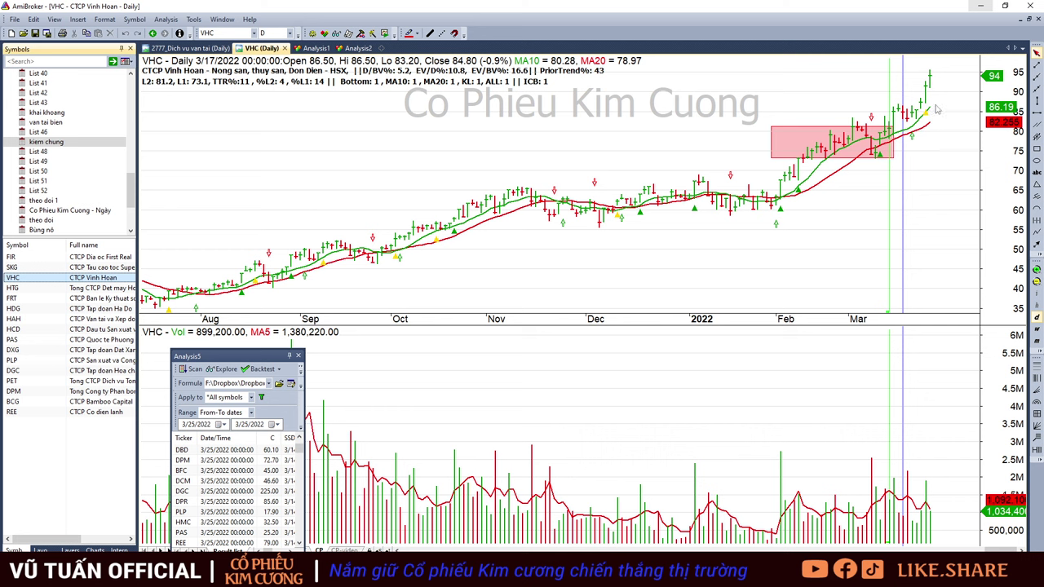
key(Down)
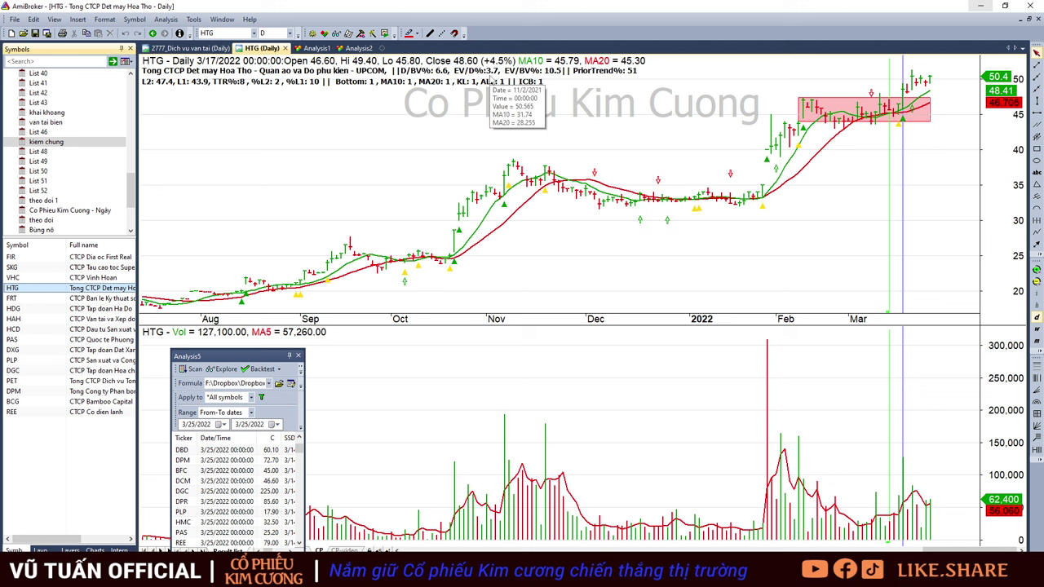
key(Down)
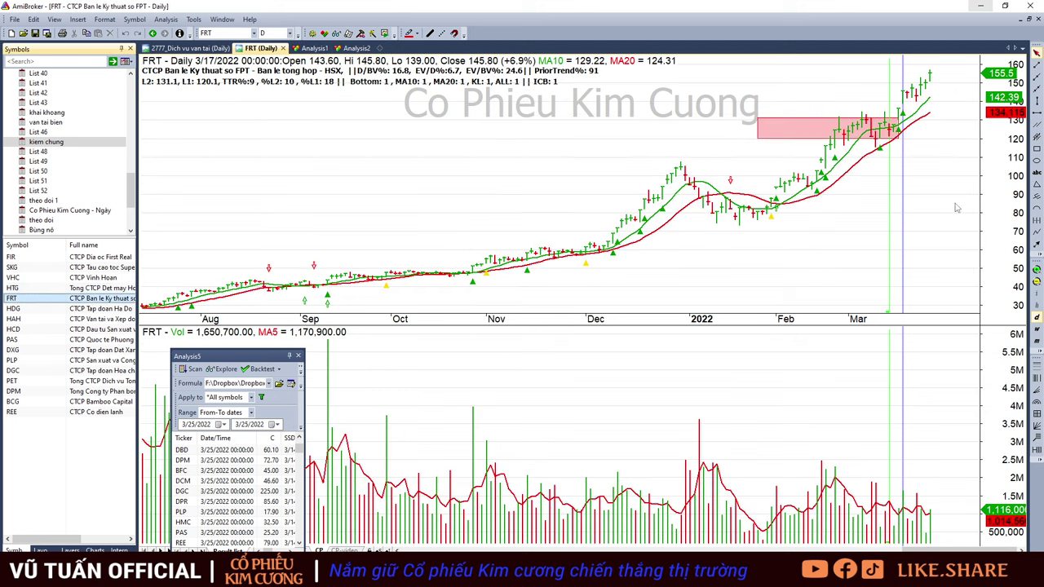
mouse_move(956, 208)
key(Down)
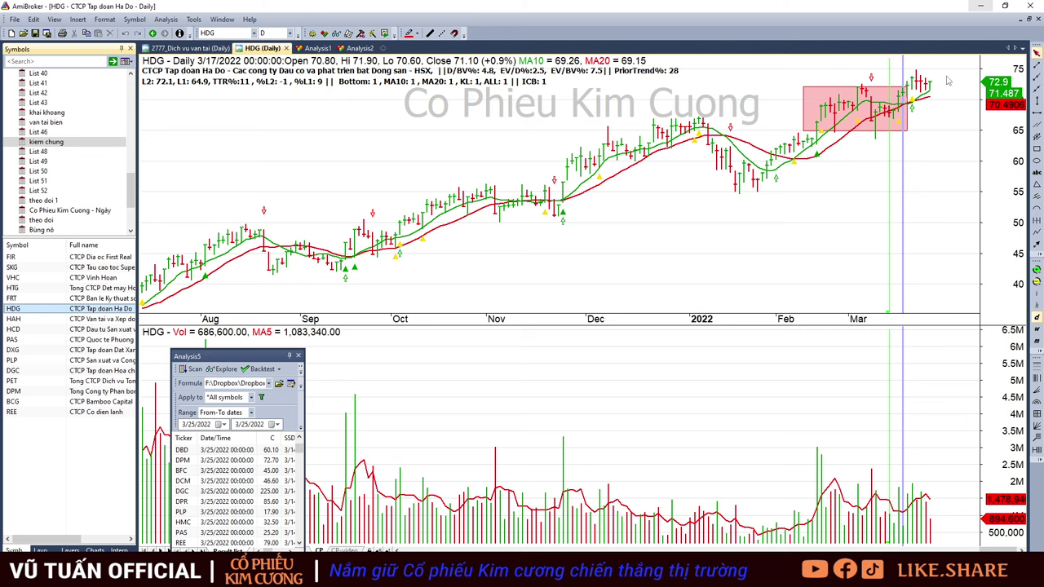
Open the HAH chart and examine its bars for 3/21/2022 and 3/17/2022.
key(Down)
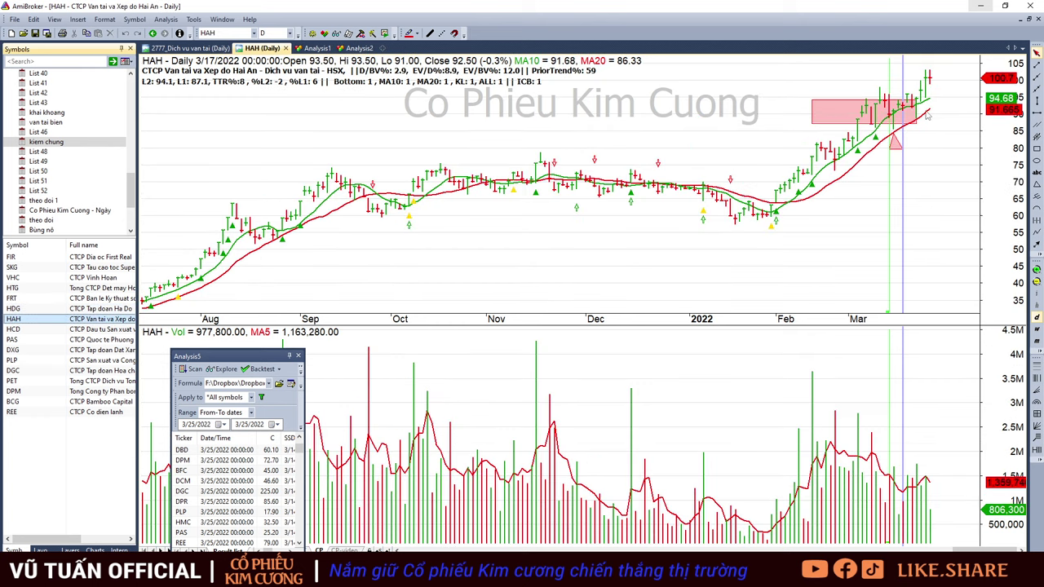
click(915, 142)
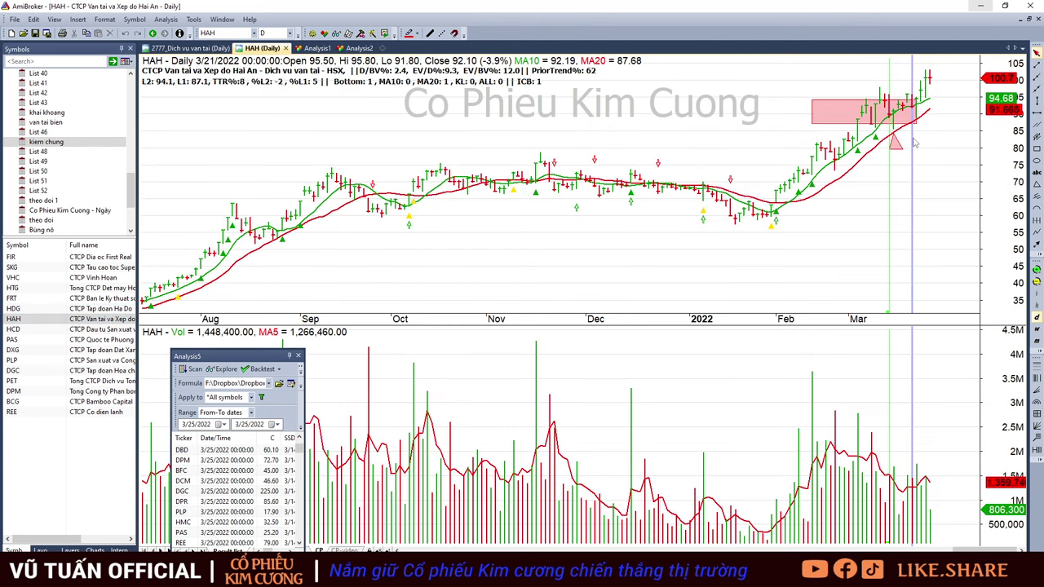
click(903, 87)
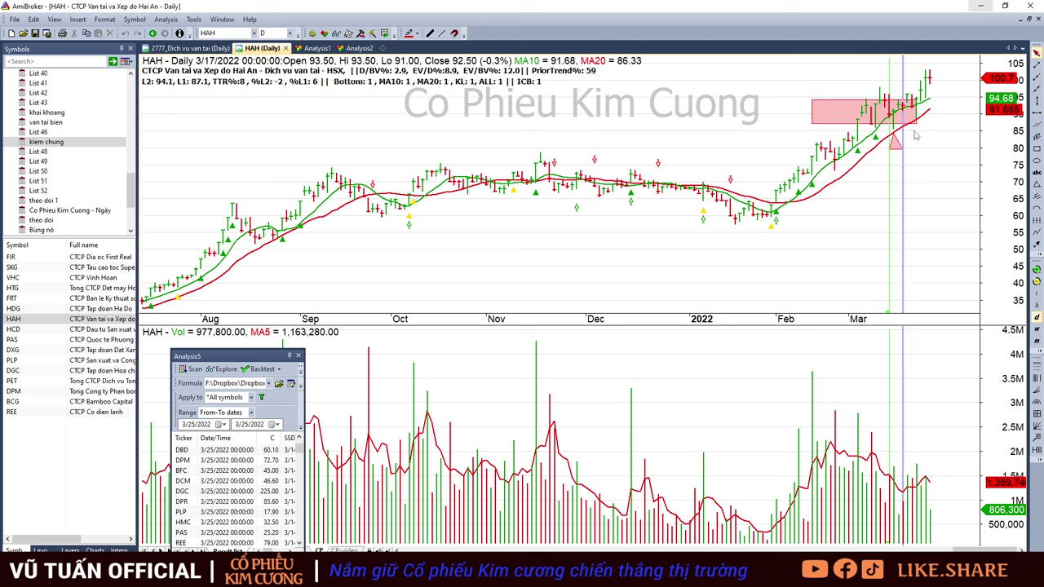
mouse_move(915, 136)
Review the HCD, PAS, DXG, PLP, DGC and PET charts in turn, examining PET's bar for 3/23/2022.
key(Down)
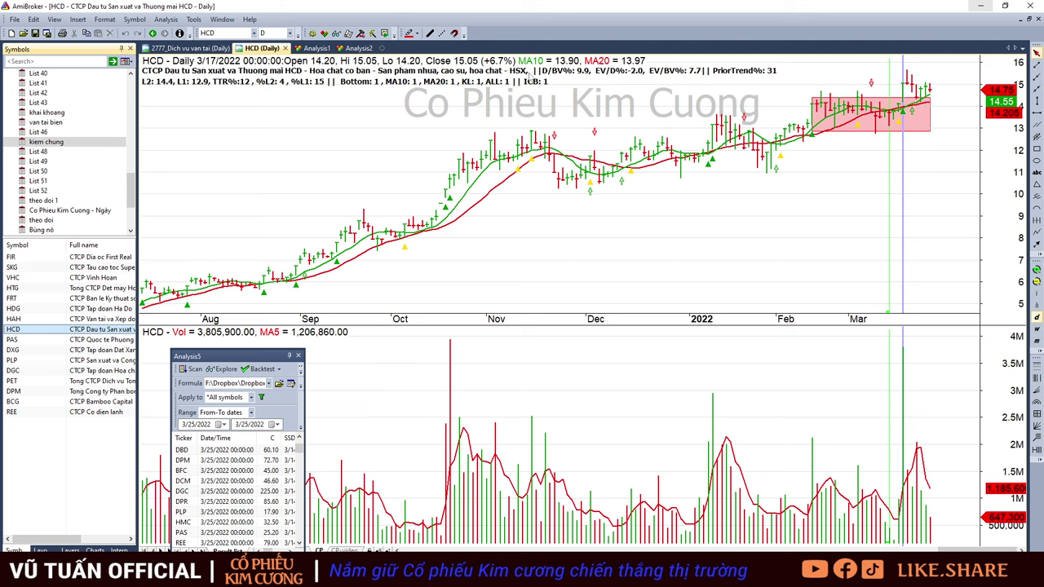
key(Down)
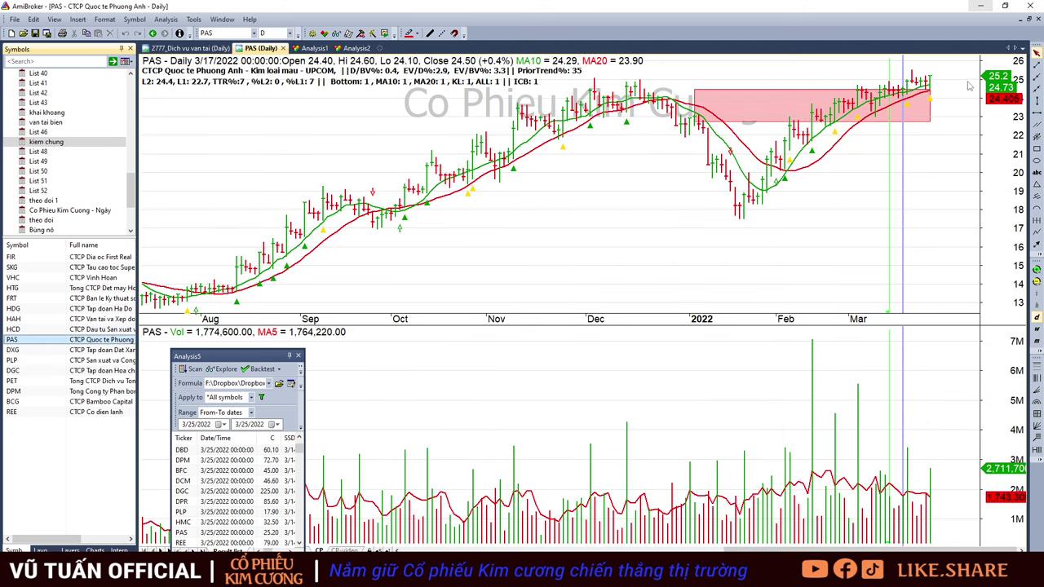
click(68, 351)
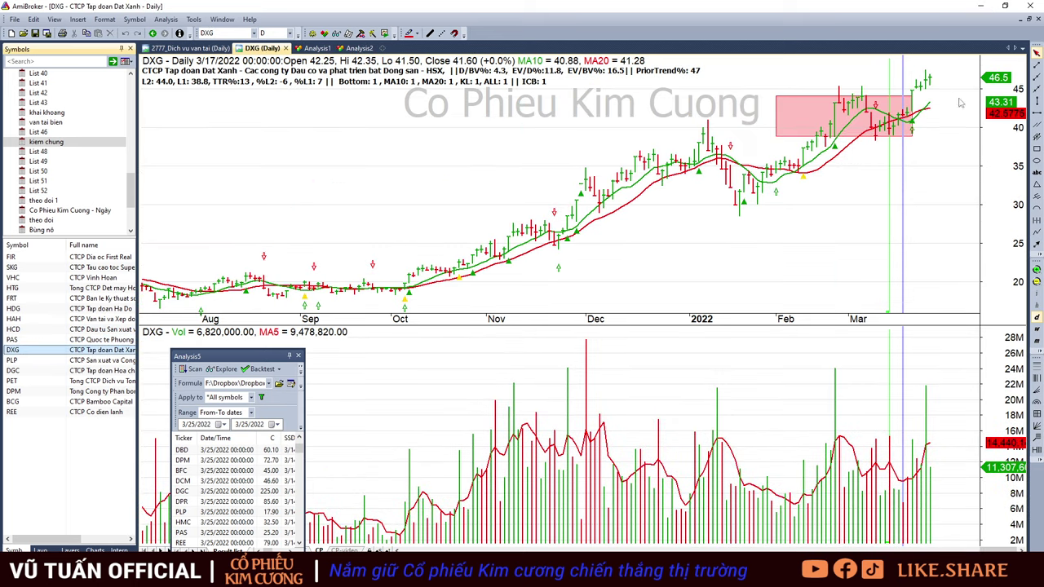
key(Down)
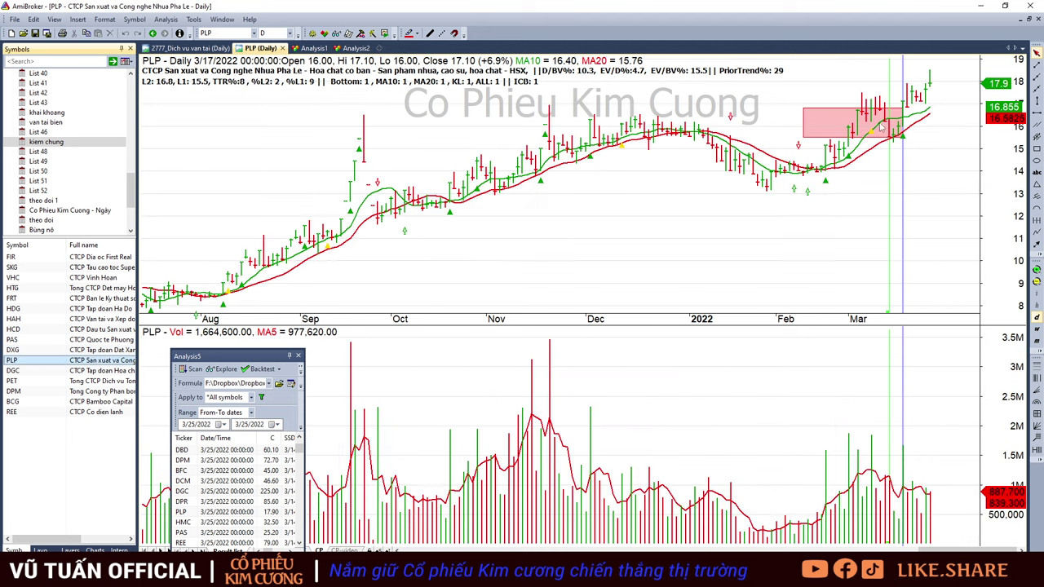
key(Down)
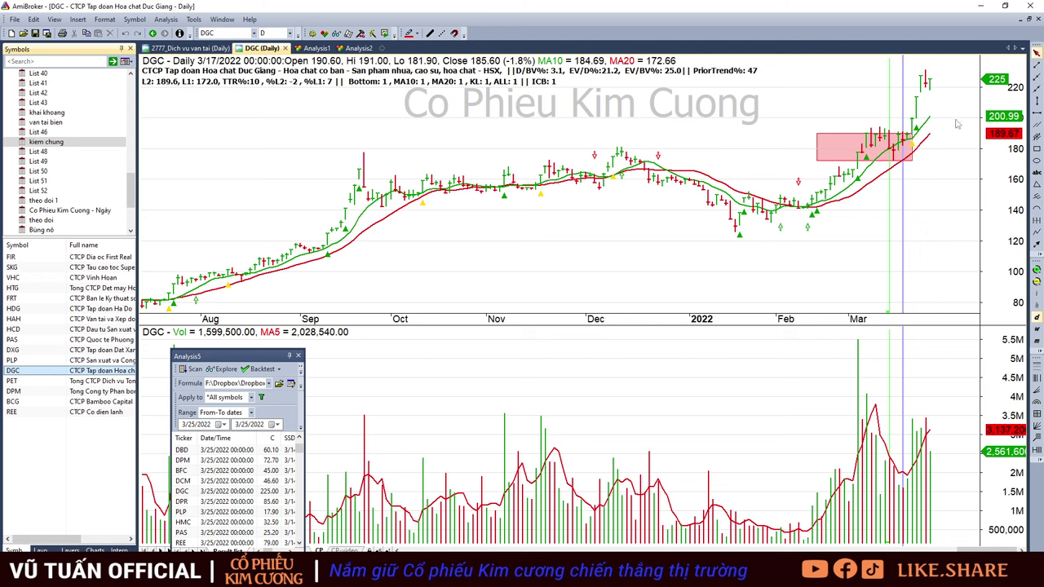
key(Down)
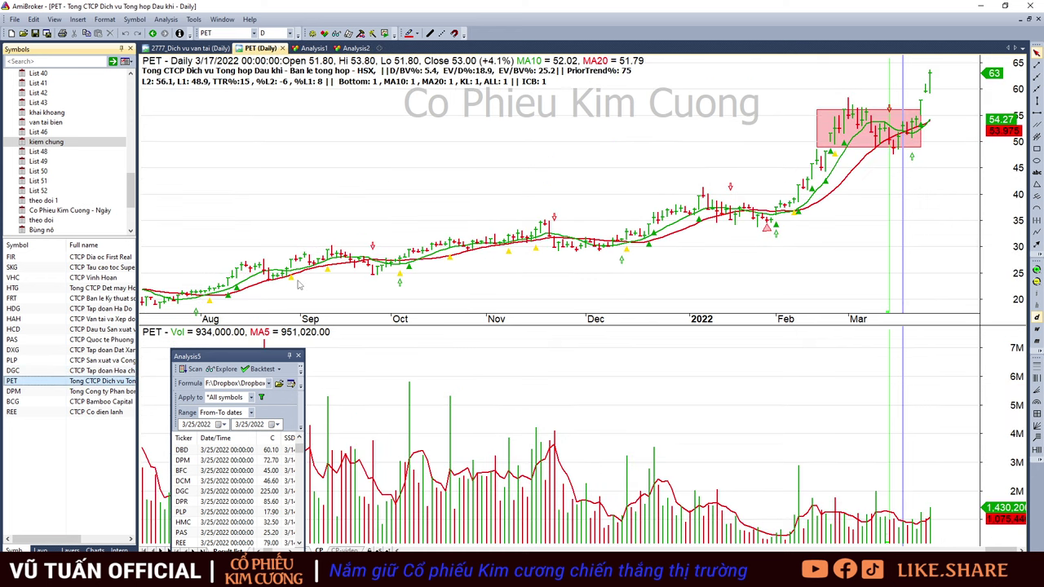
click(920, 103)
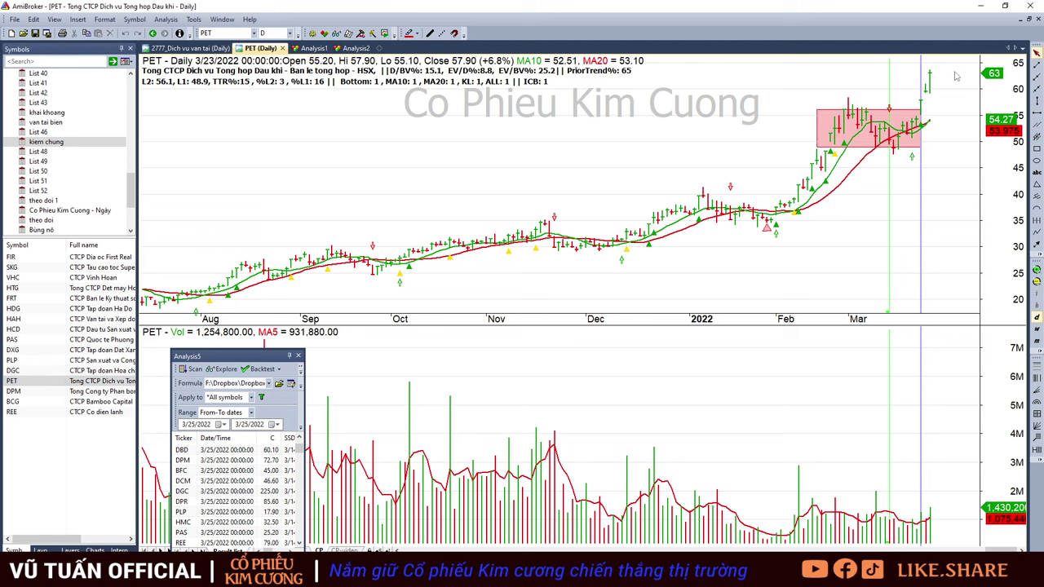
Review the DPM, BCG and REE charts in turn for their price movement since 3/17/2022.
key(Down)
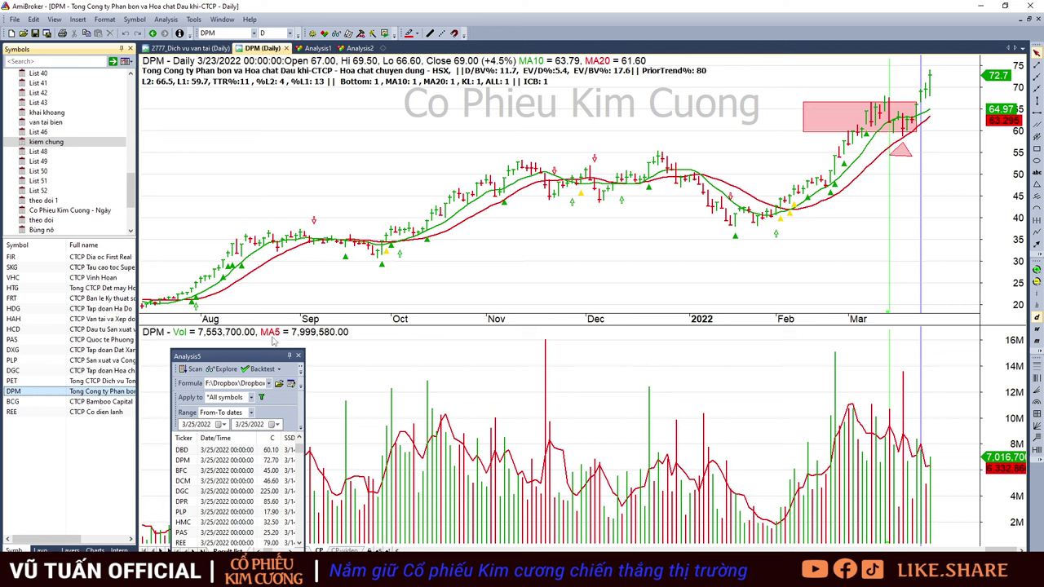
key(Down)
key(Down)
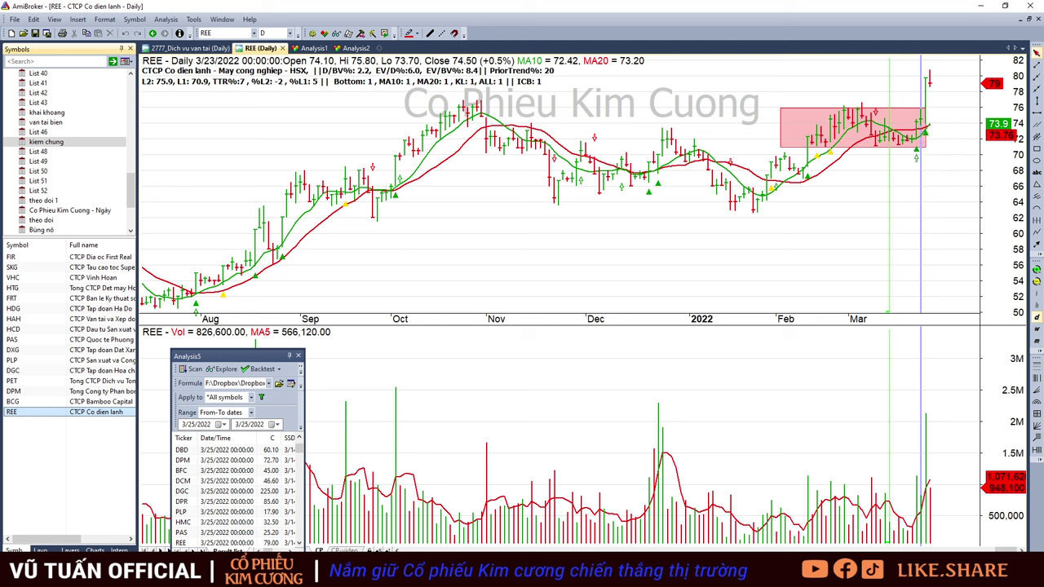
Check the YouTube channel's video list, and highlight the sheet from A1 to R535 in the CP Kim Cương 22.03.2022 Excel workbook.
mouse_move(110, 571)
click(110, 526)
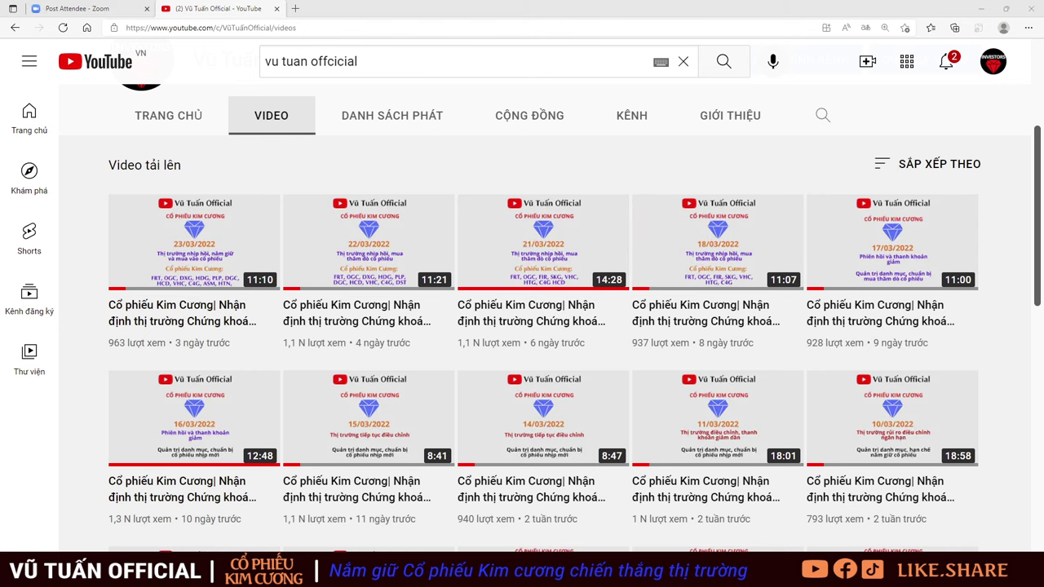
mouse_move(424, 576)
click(532, 525)
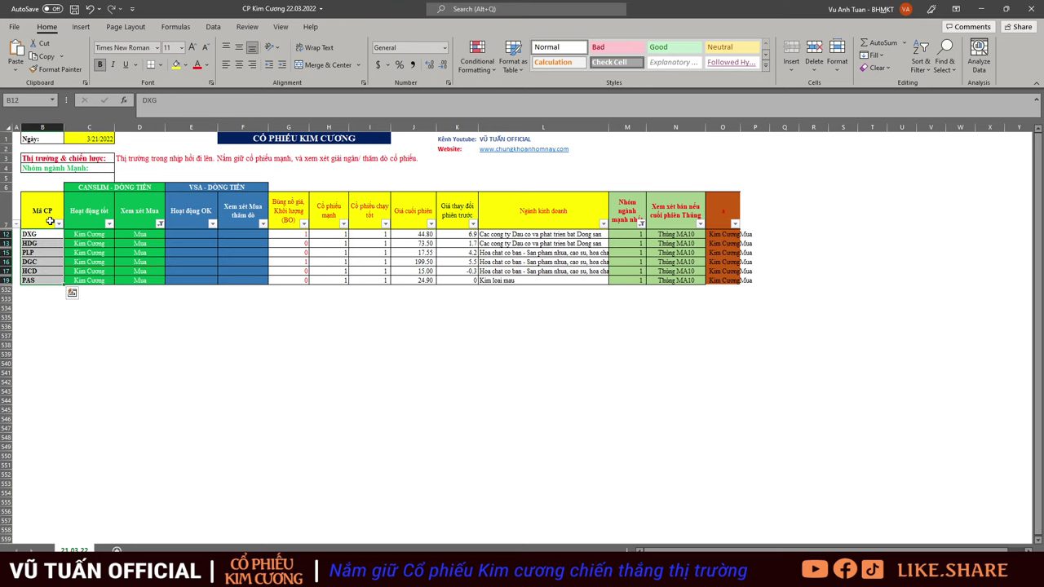
drag(736, 300, 24, 213)
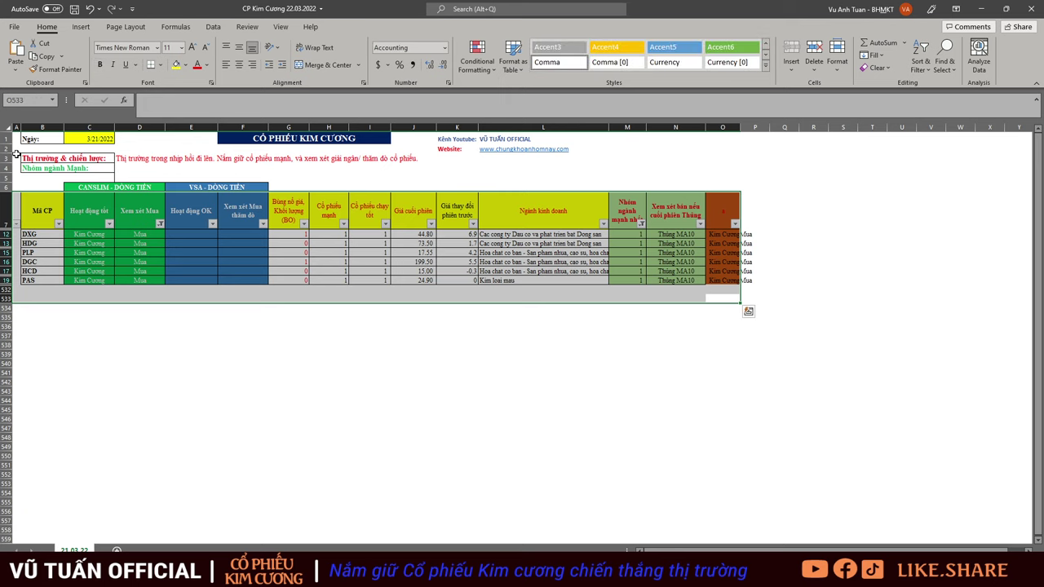
drag(18, 141, 824, 322)
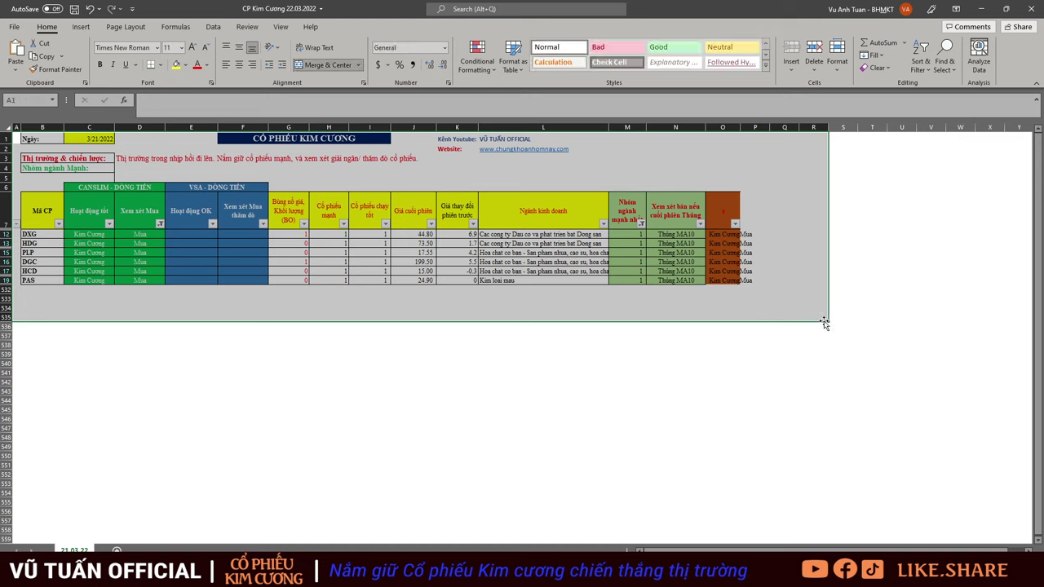